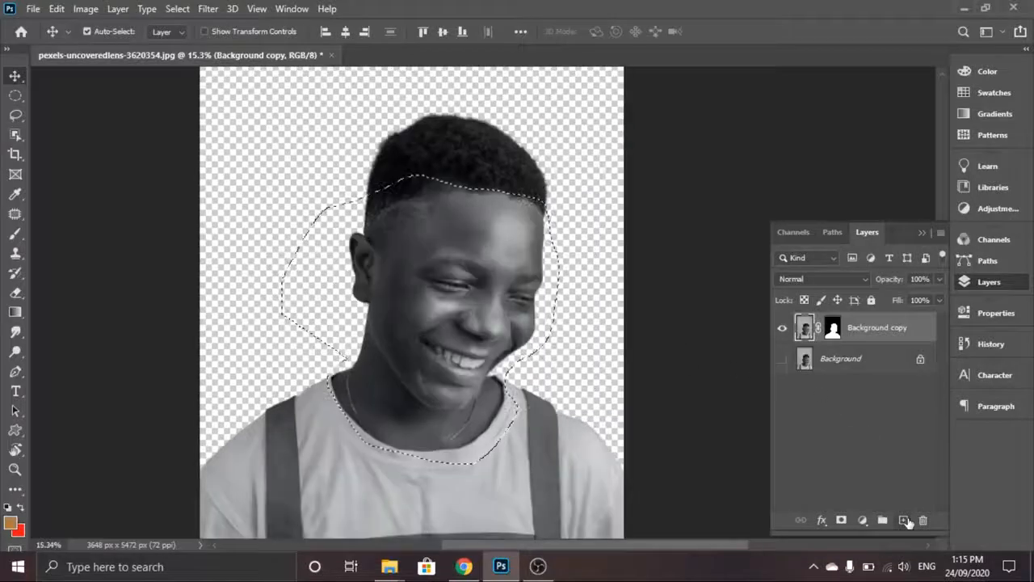
- Fill the face and neck selection with light orange on a new layer and set its blend mode to Soft Light
left_click(903, 519)
key("alt+BackSpace")
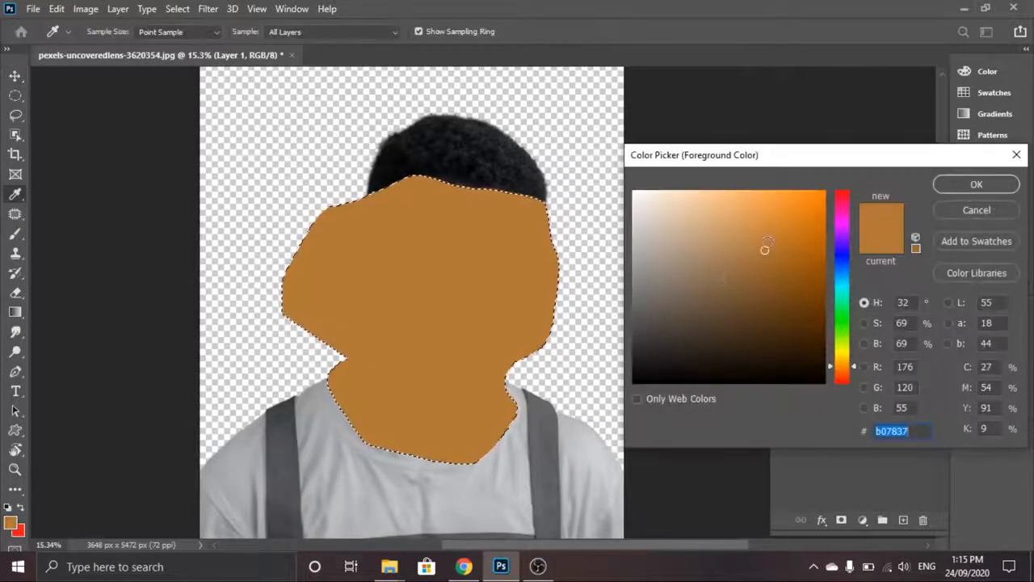
left_click(751, 219)
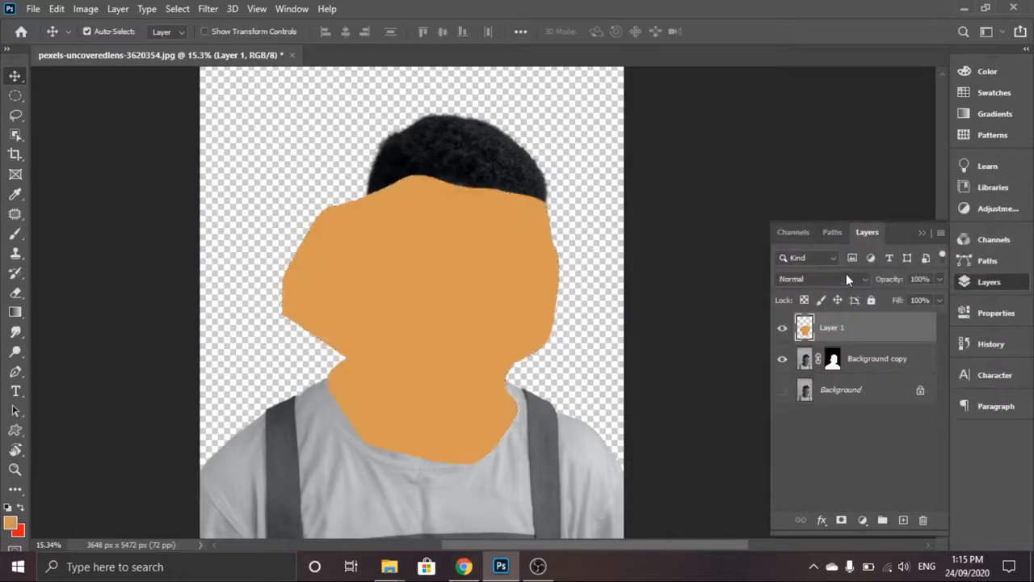
left_click(847, 275)
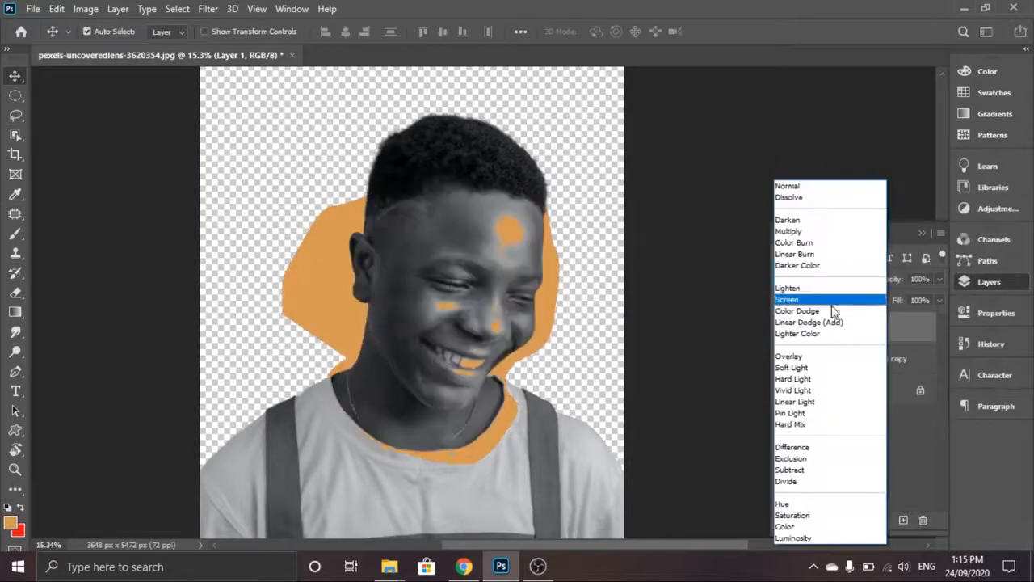
left_click(812, 368)
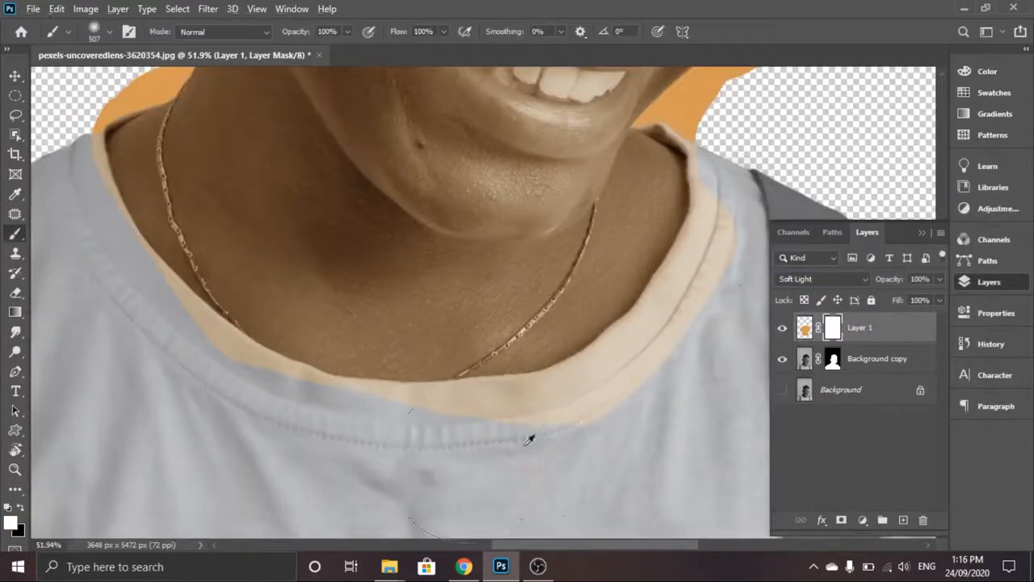
- Paint black on Layer 1's mask with a soft 68 px brush to remove the tint from the shirt collar's left side
left_click_drag(526, 444, 461, 434)
left_click_drag(137, 252, 417, 361)
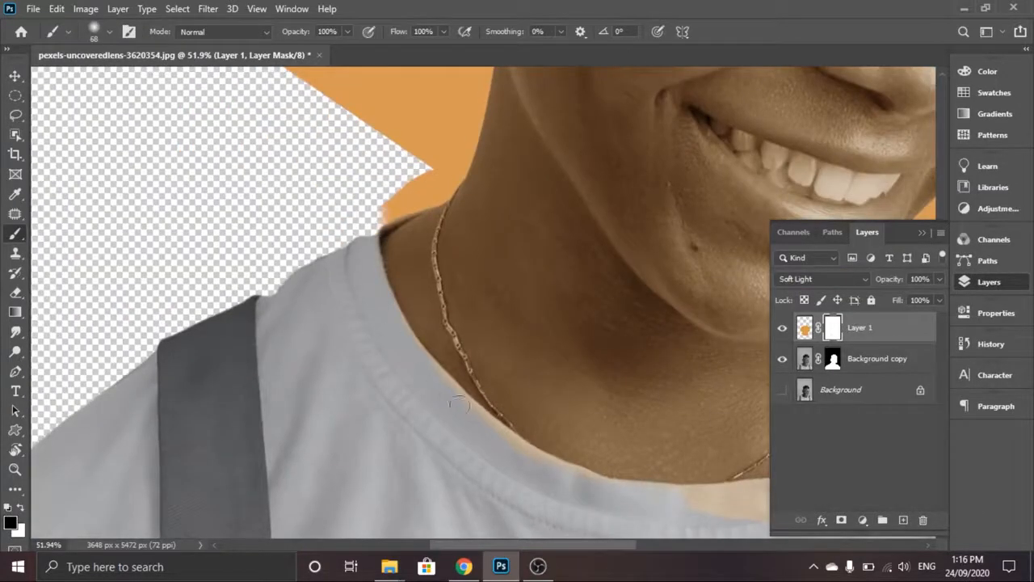
scroll(458, 404, "up", 5)
mouse_move(468, 380)
left_mouse_down()
mouse_move(343, 292)
mouse_move(464, 367)
left_mouse_up()
left_click_drag(579, 480, 396, 349)
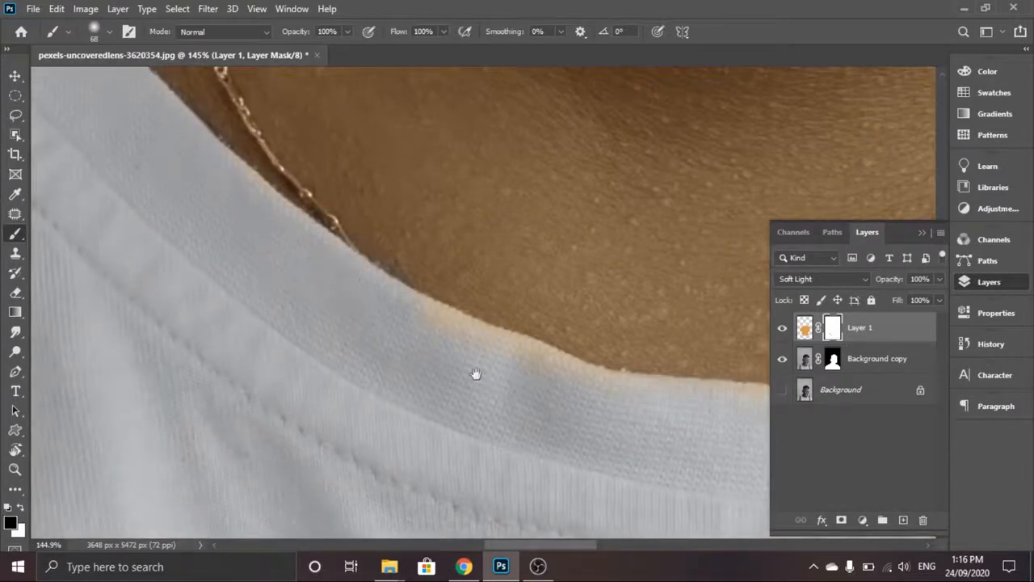
- Mask the orange tint off the lowest part of the collar, up to the necklace's lowest point
left_click_drag(476, 374, 330, 308)
left_click_drag(644, 376, 431, 372)
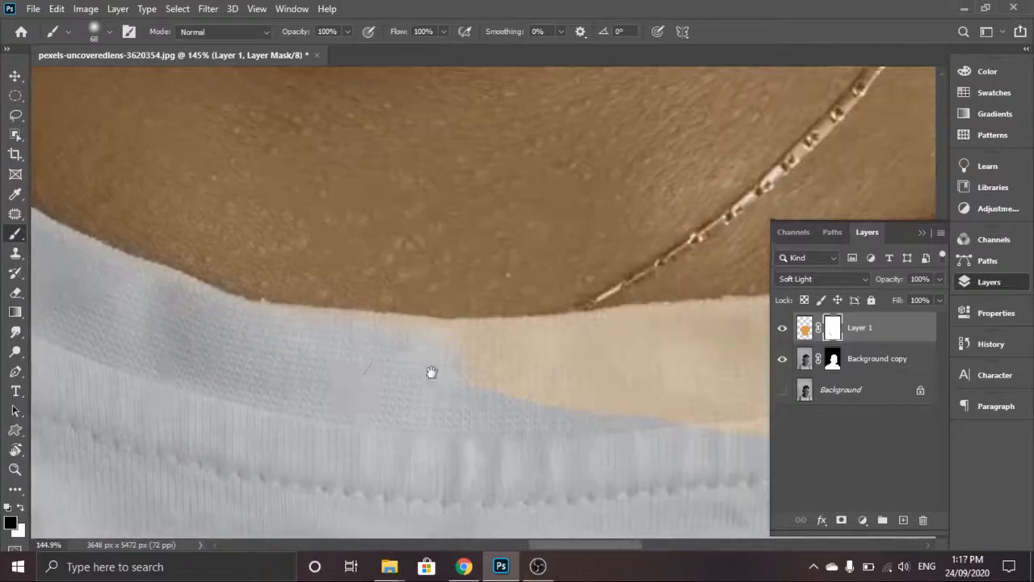
left_click_drag(305, 339, 705, 409)
left_click_drag(429, 413, 141, 414)
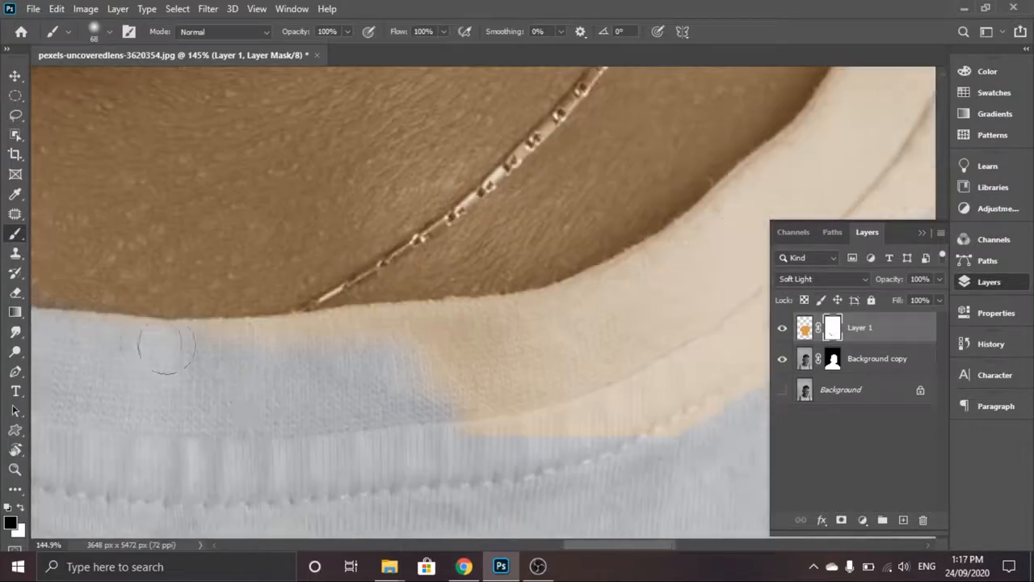
left_click_drag(287, 368, 596, 412)
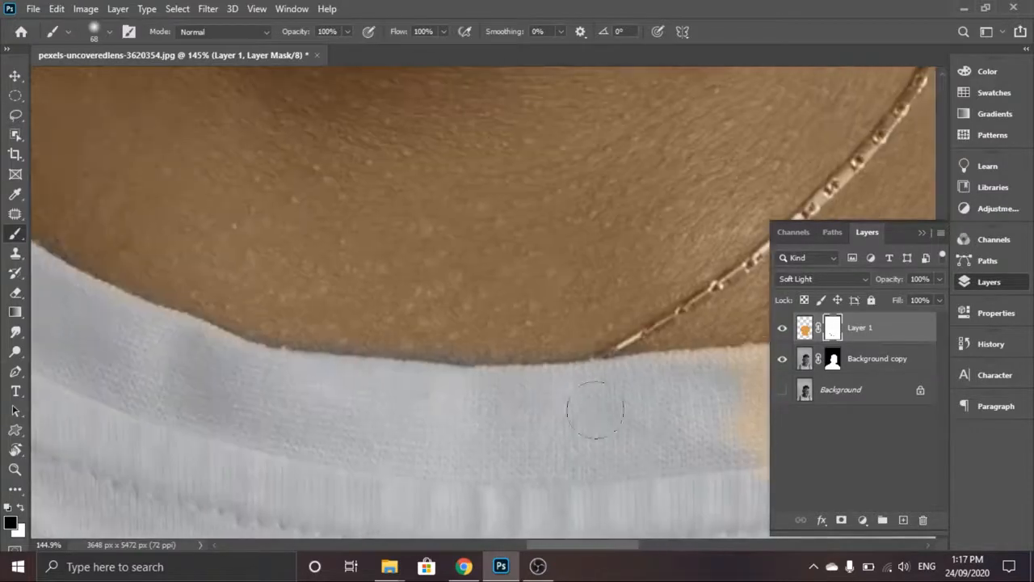
left_click_drag(678, 415, 266, 374)
- Enlarge the brush to 153 px and mask the tint off the collar just right of the necklace's lowest point
right_click(323, 425, "alt")
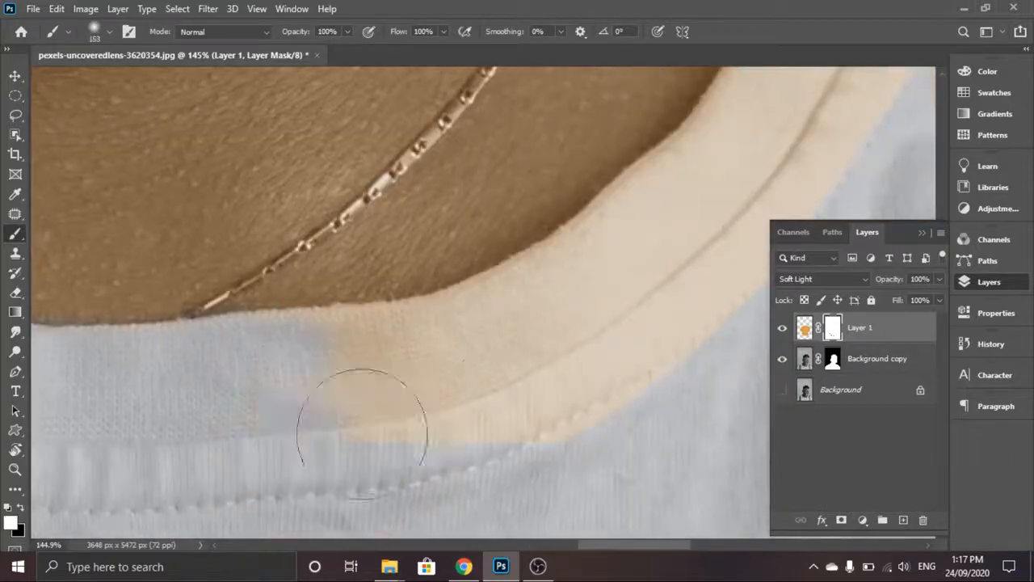
left_click_drag(363, 431, 506, 415)
key("x")
mouse_move(332, 427)
left_mouse_down()
mouse_move(511, 418)
mouse_move(402, 397)
mouse_move(537, 376)
left_mouse_up()
scroll(452, 404, "down", 3)
scroll(536, 376, "up", 2)
- Reduce the brush from 48 px to 38 px while masking the tint off the collar's lower-right curve
right_click(525, 377, "alt")
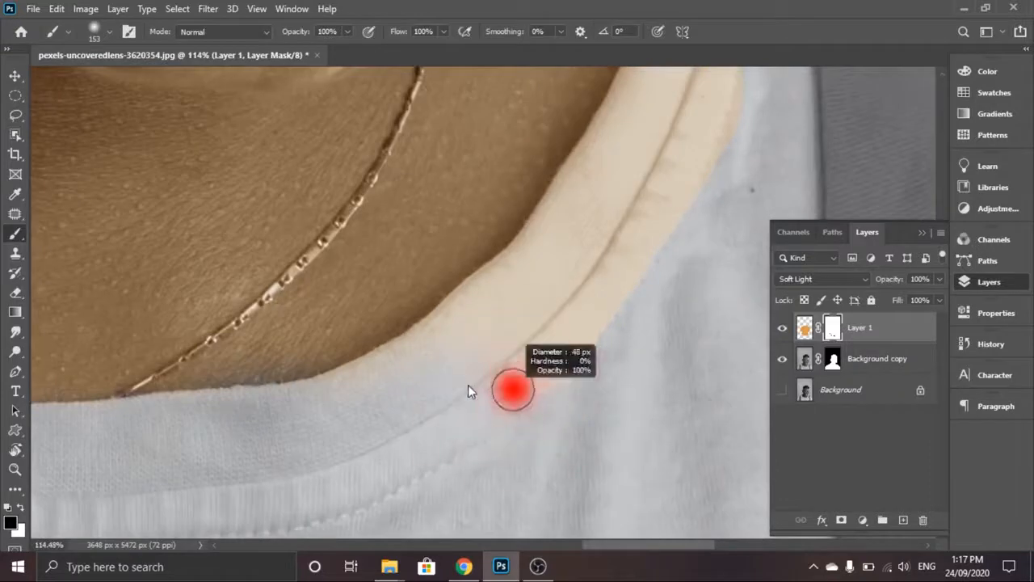
left_click_drag(465, 369, 342, 433)
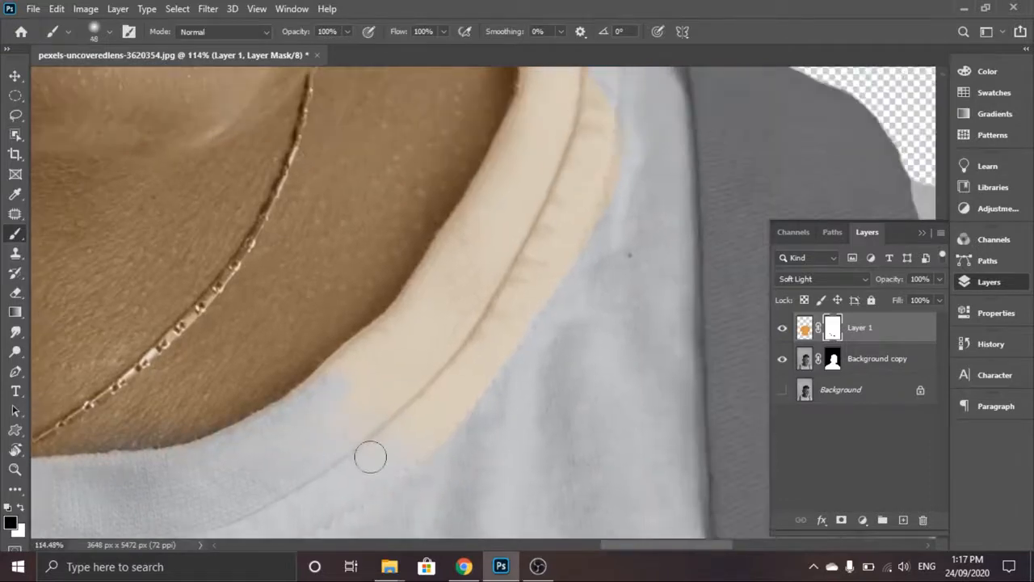
right_click(369, 458, "alt")
mouse_move(394, 471)
left_mouse_down()
mouse_move(527, 346)
mouse_move(409, 423)
left_mouse_up()
right_click(390, 426, "alt")
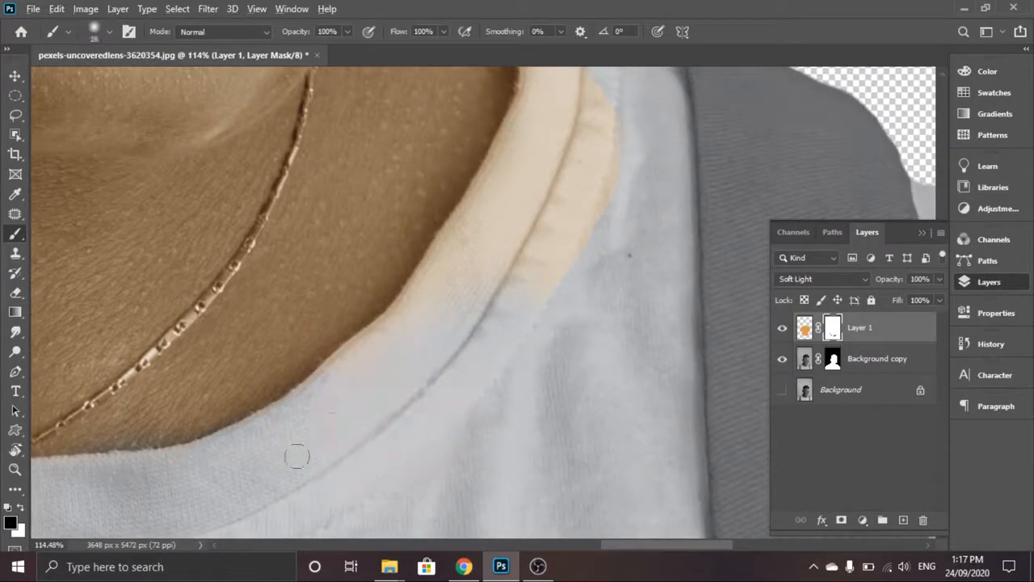
left_click_drag(392, 350, 310, 427)
left_click_drag(283, 443, 377, 372)
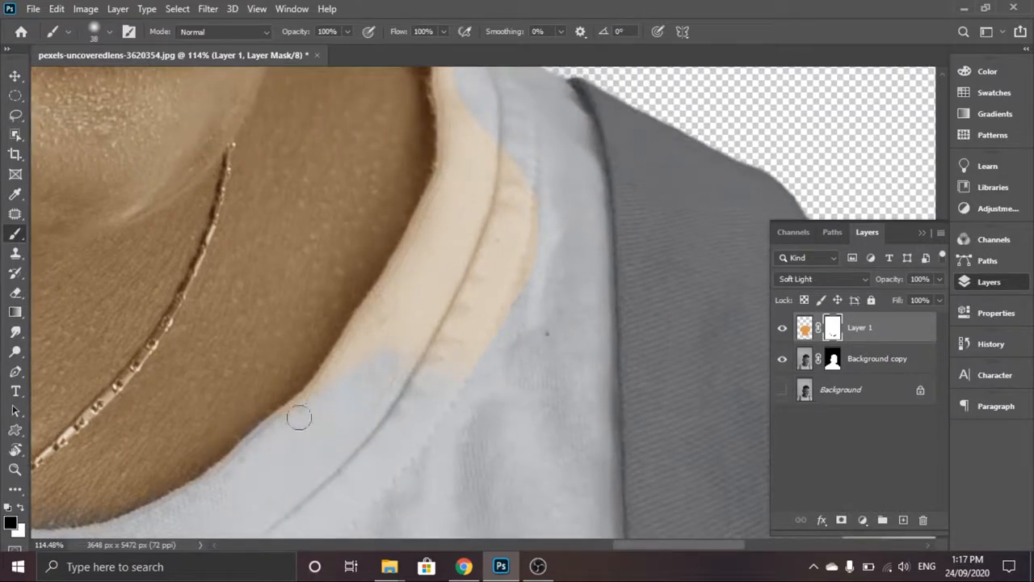
left_click_drag(309, 395, 376, 393)
- Paint white on the mask to restore the skin tint along the neck edge beside the collar's right curve
key("x")
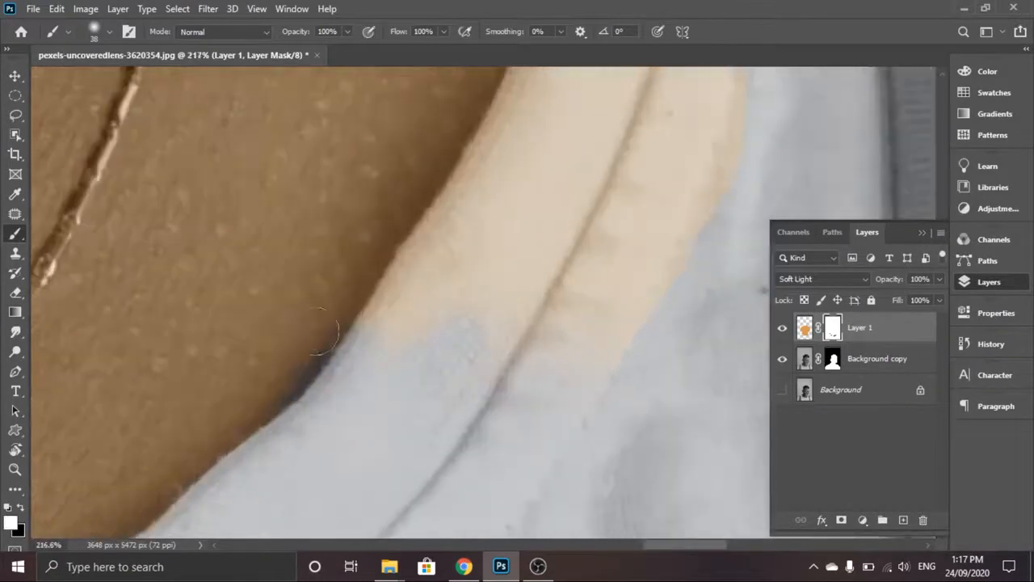
left_click_drag(335, 345, 323, 378)
left_click_drag(361, 329, 309, 335)
key("x")
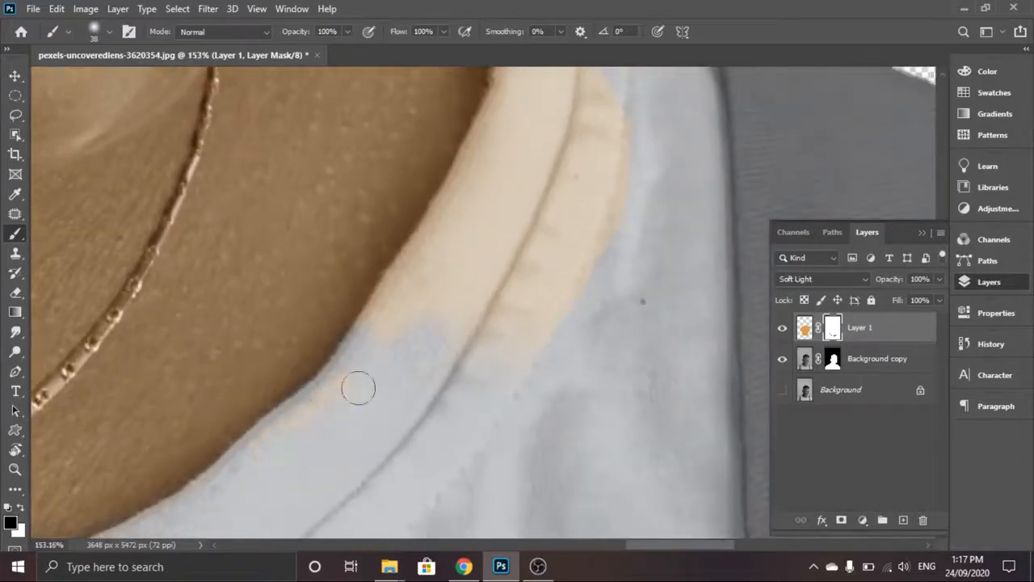
- Mask the remaining tint off the right side of the collar, working upward to the shoulder with a 47 px brush
mouse_move(475, 370)
left_mouse_down()
mouse_move(531, 377)
mouse_move(519, 377)
left_mouse_up()
mouse_move(421, 396)
left_mouse_down()
mouse_move(445, 429)
mouse_move(451, 416)
left_mouse_up()
mouse_move(475, 388)
left_mouse_down()
mouse_move(444, 418)
mouse_move(377, 439)
left_mouse_up()
left_click_drag(425, 313, 383, 383)
left_click_drag(356, 424, 394, 430)
left_click_drag(330, 464, 275, 466)
left_click_drag(393, 335, 345, 449)
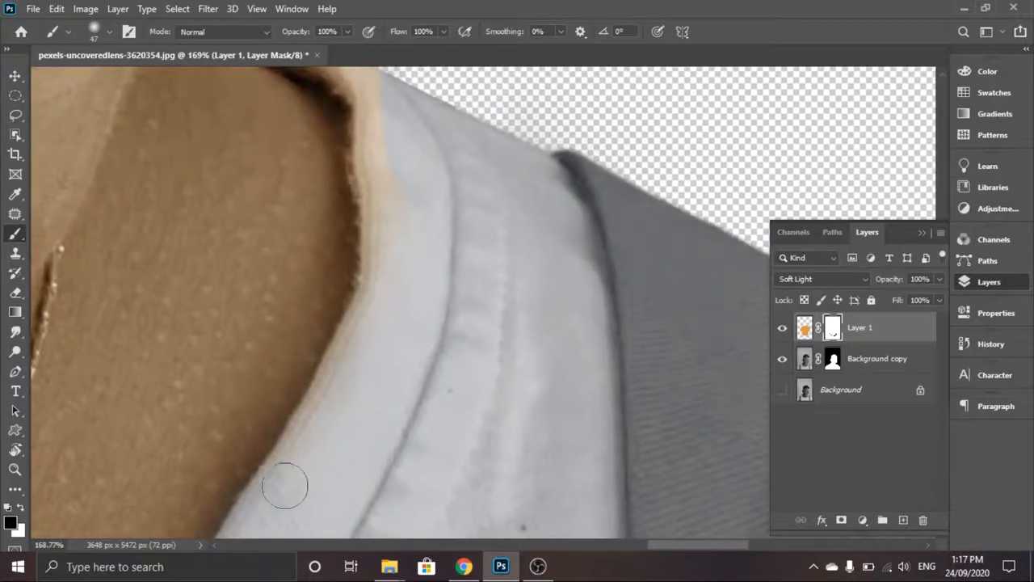
- Restore the skin tint with white where the neck meets the upper-right collar edge
key("x")
left_click_drag(370, 307, 308, 456)
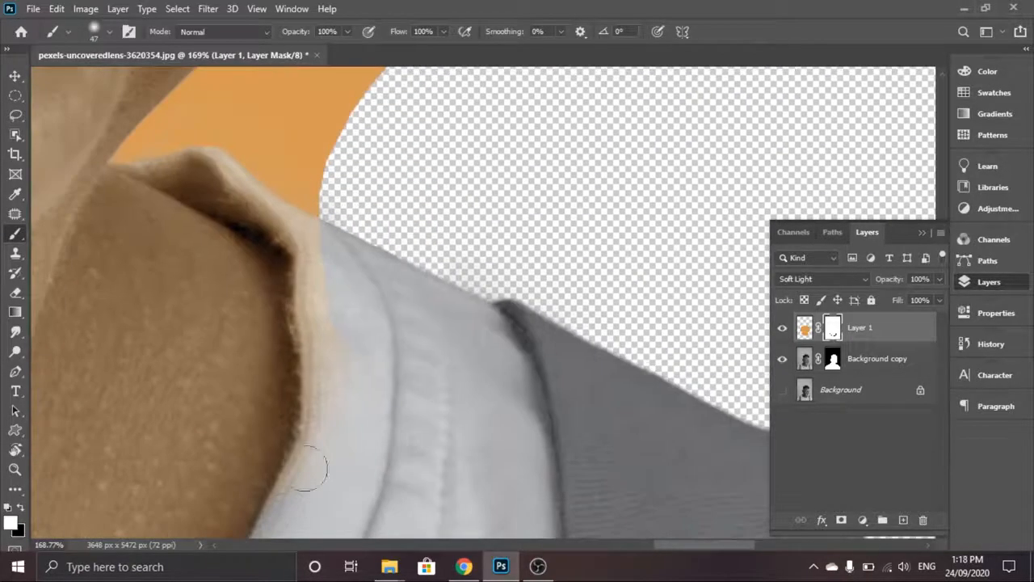
left_click_drag(283, 524, 330, 370)
- Mask the leftover tint off the inner edge of the upper-right collar with black
key("x")
left_click_drag(325, 255, 314, 409)
left_click_drag(357, 392, 381, 259)
left_click_drag(344, 312, 314, 384)
scroll(338, 346, "up", 4)
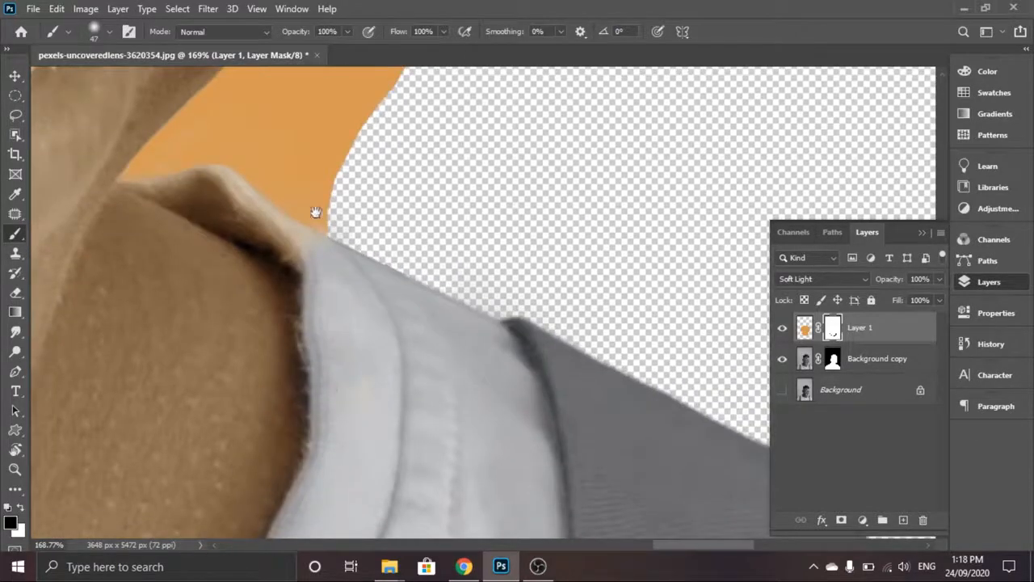
- Mask the tint off the collar's folded tip under the jaw and the adjacent background, using a 10–11 px brush for the narrow corner
left_click_drag(316, 211, 350, 355)
mouse_move(343, 356)
left_mouse_down()
mouse_move(275, 320)
mouse_move(239, 324)
mouse_move(311, 384)
mouse_move(188, 309)
mouse_move(196, 315)
mouse_move(157, 326)
left_mouse_up()
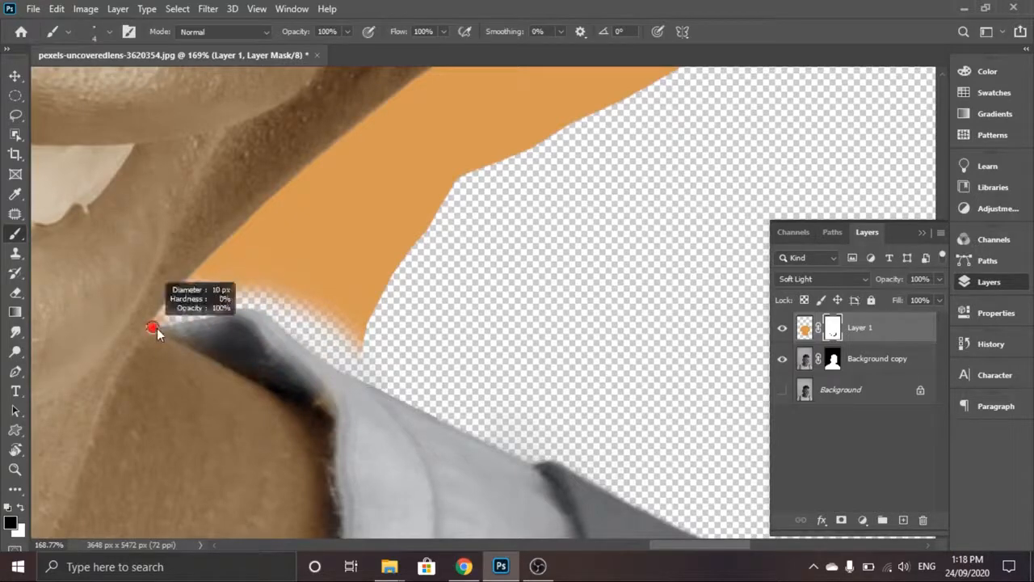
left_click(158, 327)
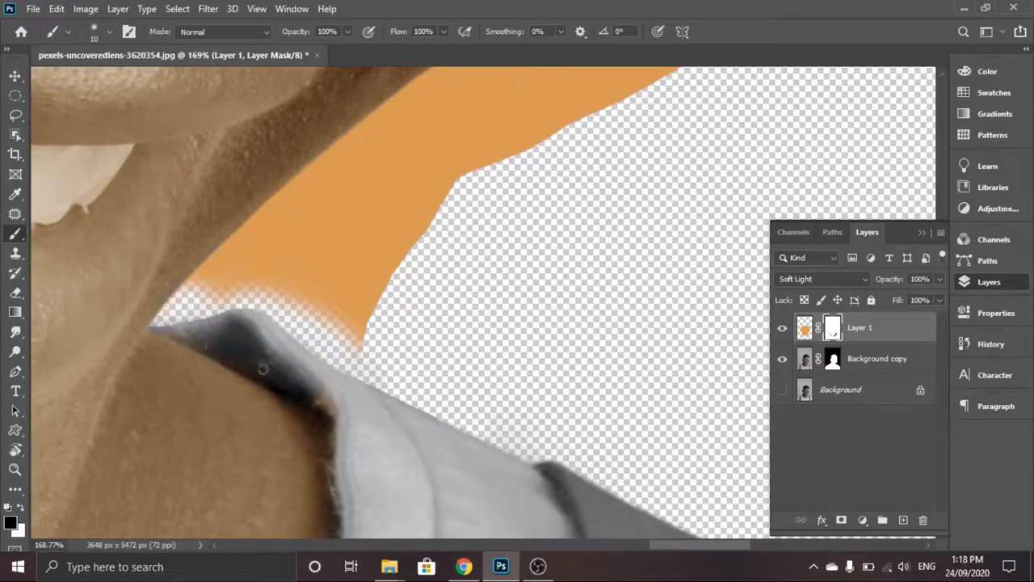
left_click_drag(337, 324, 399, 336)
left_click_drag(357, 283, 244, 296)
mouse_move(335, 282)
left_mouse_down()
mouse_move(476, 319)
mouse_move(438, 321)
left_mouse_up()
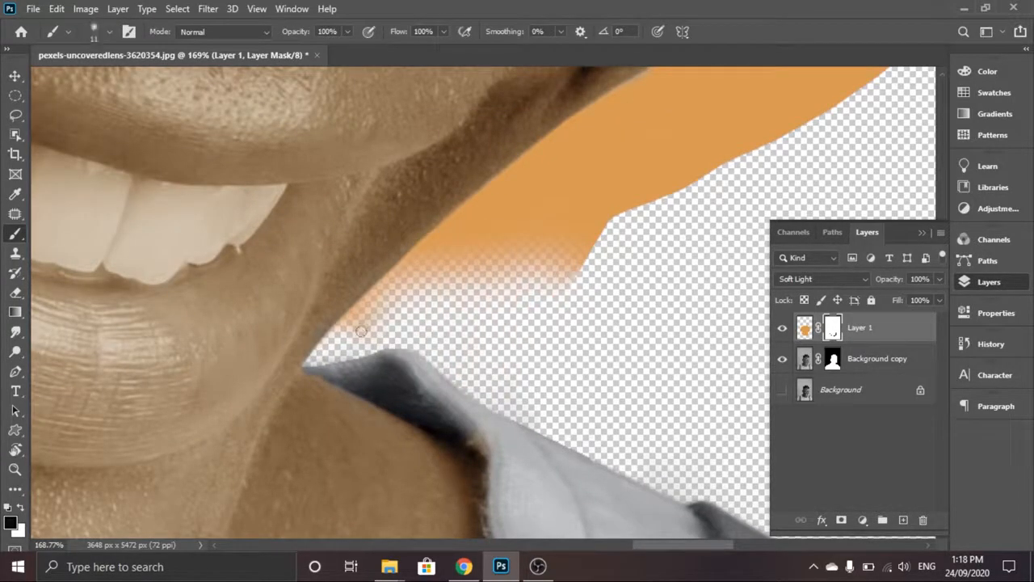
left_click_drag(362, 330, 347, 330)
scroll(551, 352, "down", 8)
- Load the Background copy mask as a selection, invert it, delete Layer 1's fill outside the portrait, and deselect
left_click(812, 363)
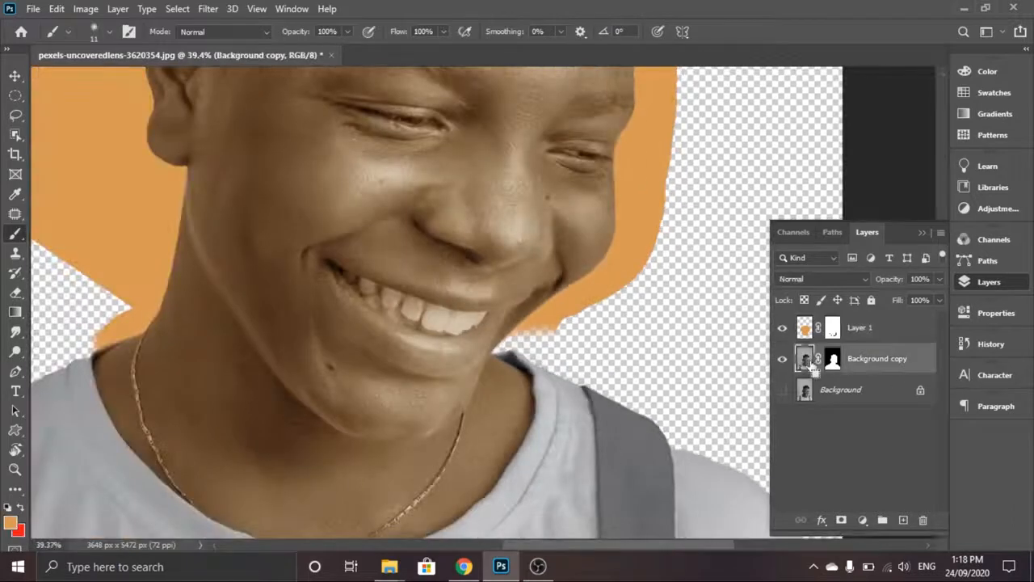
scroll(561, 381, "down", 4)
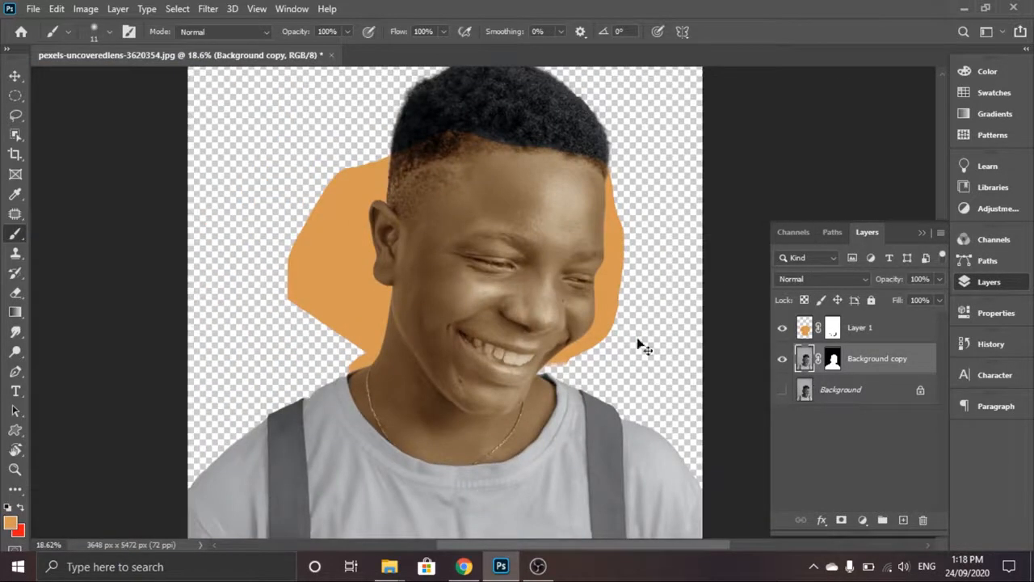
scroll(609, 370, "up", 4)
left_click(833, 360, "ctrl")
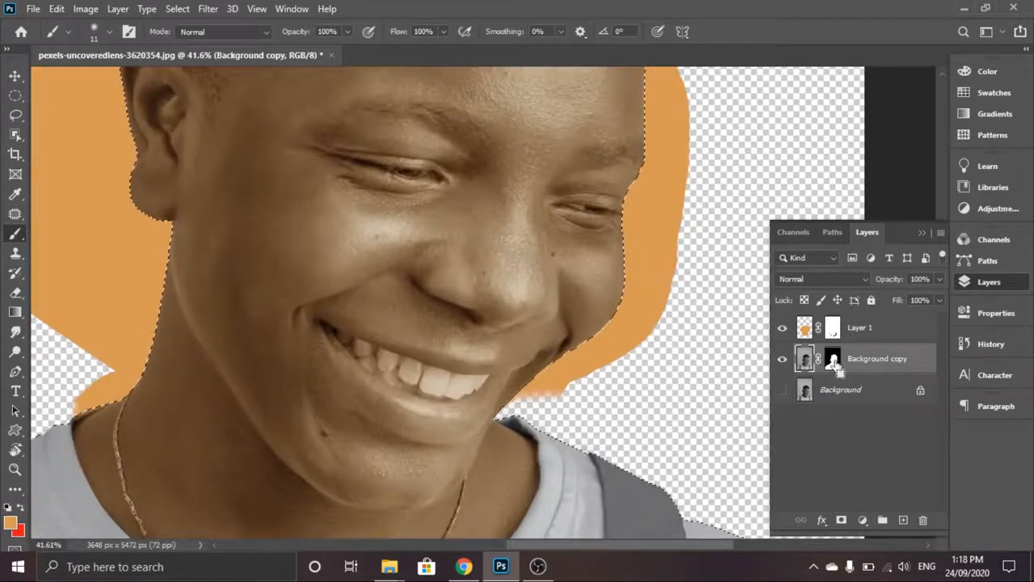
left_click(837, 330)
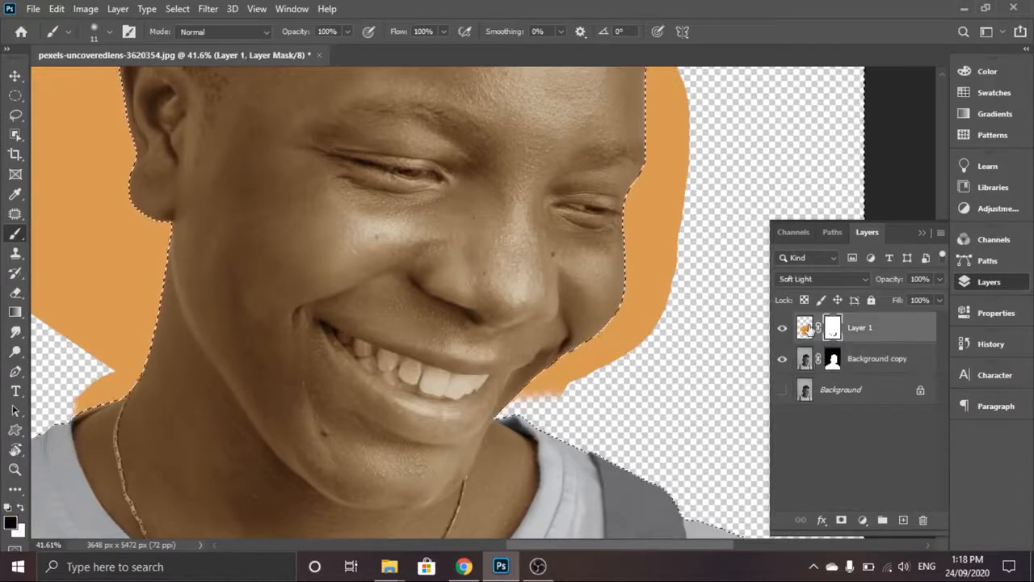
left_click(808, 329)
key("Delete")
key("ctrl+d")
scroll(358, 302, "down", 5)
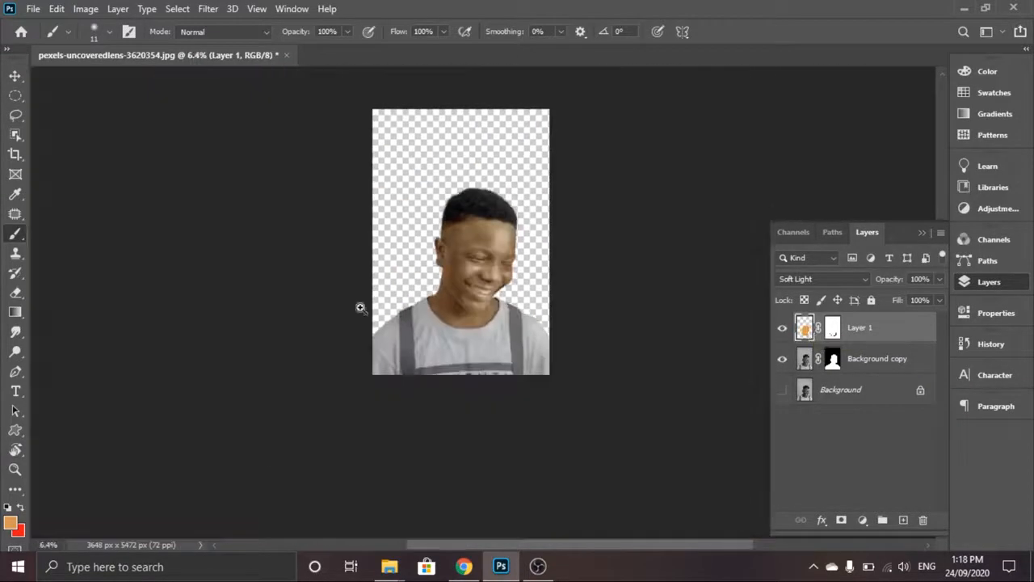
- Mask the tint off the collar's upper edge at the left shoulder with a 21 px brush on Layer 1's mask
scroll(533, 159, "up", 10)
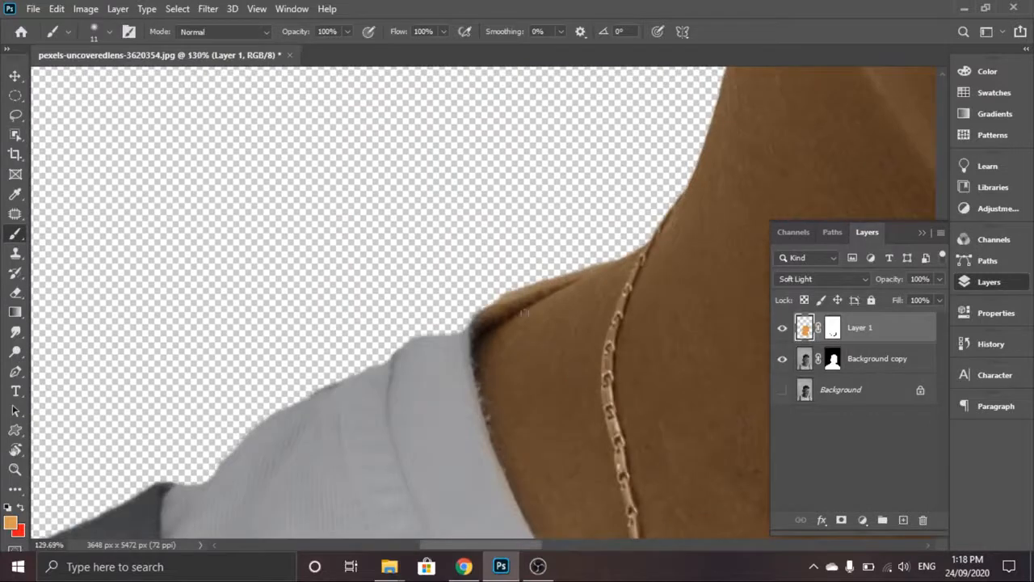
left_click(833, 326)
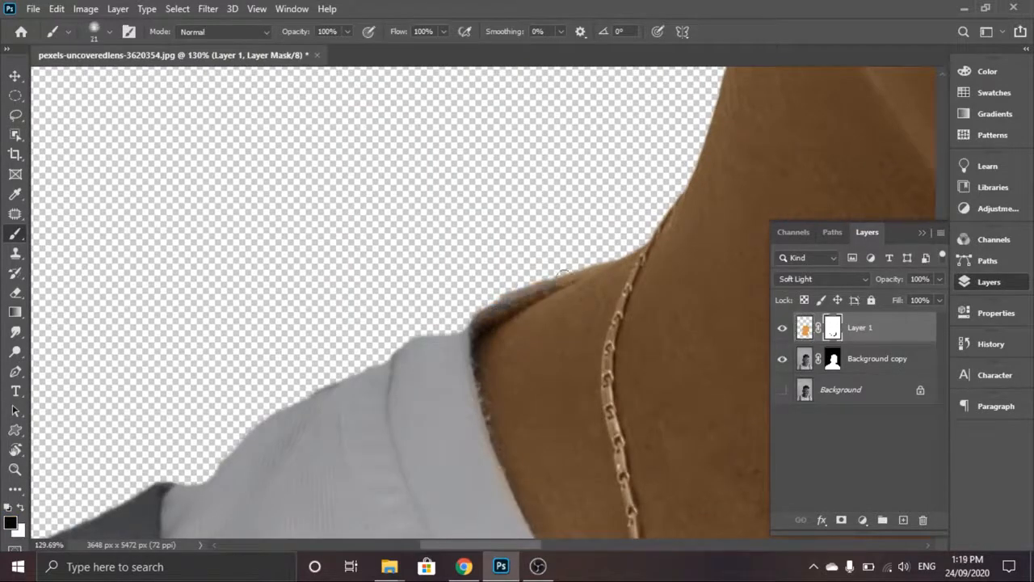
scroll(272, 353, "down", 6)
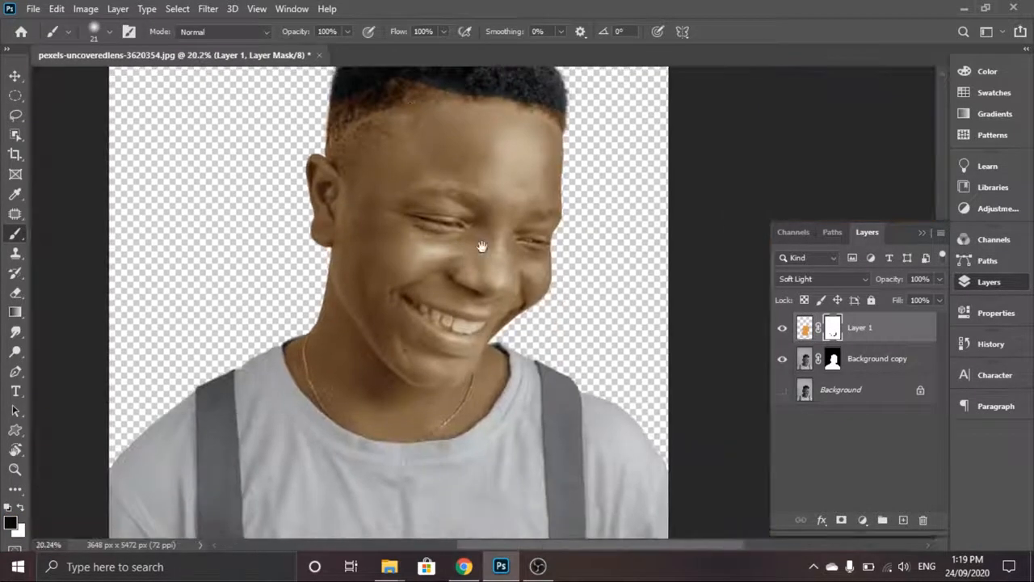
- Mask the orange tint off the hair down to the hairline with a soft 317 px brush
scroll(473, 237, "up", 4)
scroll(455, 156, "up", 2)
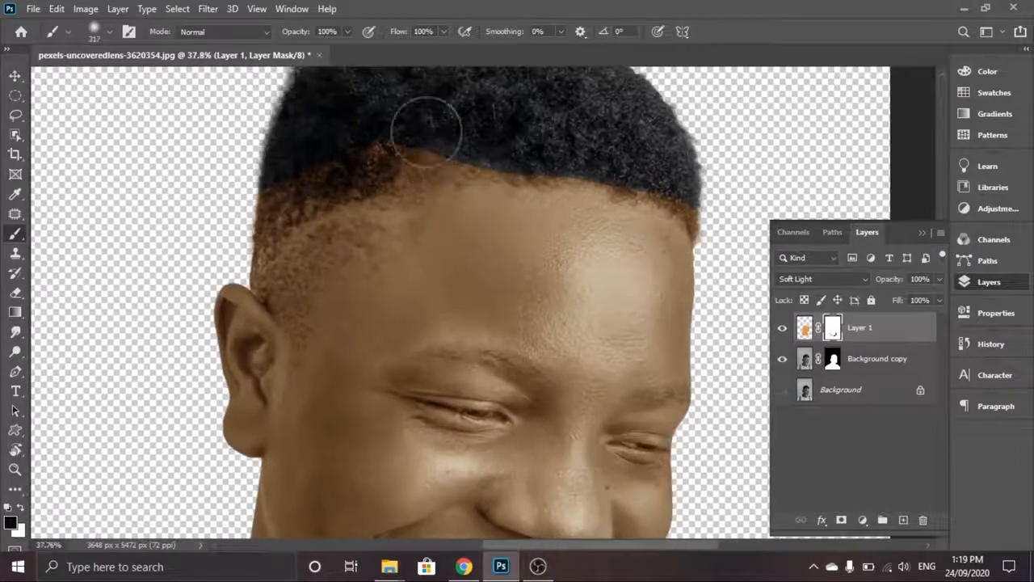
mouse_move(423, 127)
left_mouse_down()
mouse_move(596, 154)
mouse_move(674, 181)
mouse_move(735, 231)
left_mouse_up()
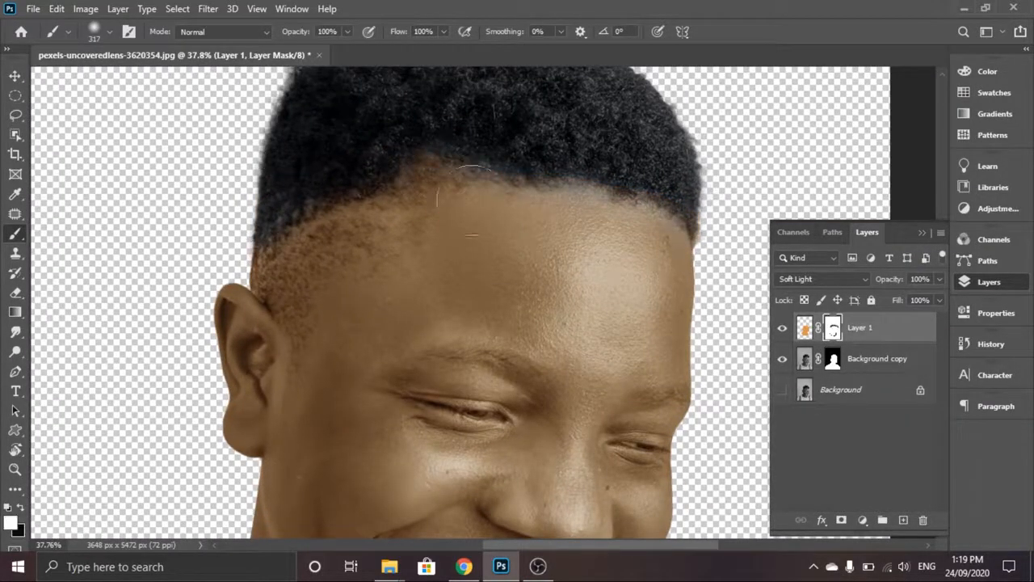
left_click_drag(549, 198, 426, 184)
key("ctrl+z")
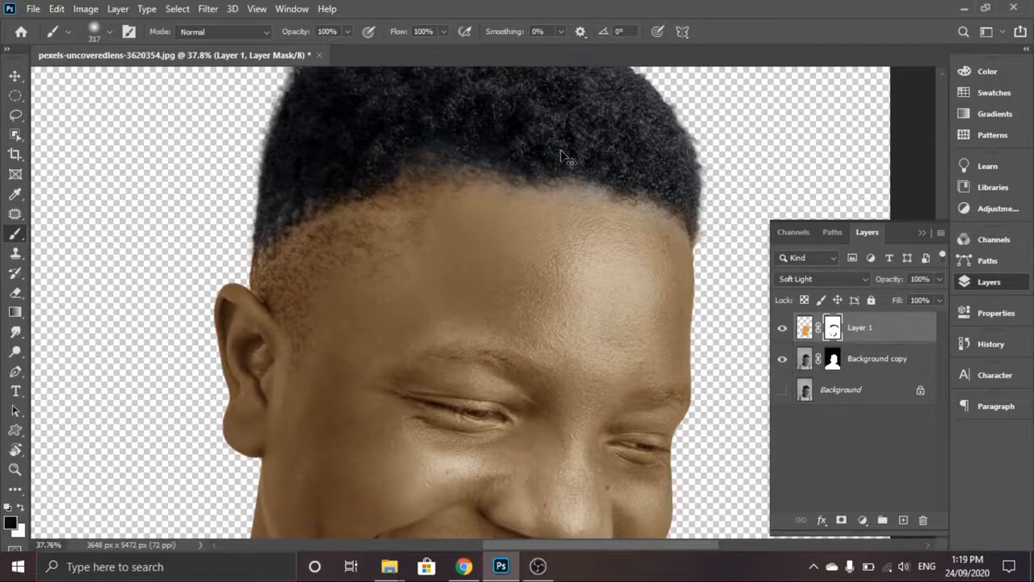
left_click_drag(564, 156, 464, 109)
mouse_move(589, 116)
left_mouse_down()
mouse_move(611, 122)
mouse_move(518, 180)
left_mouse_up()
key("v")
left_click_drag(488, 162, 534, 179)
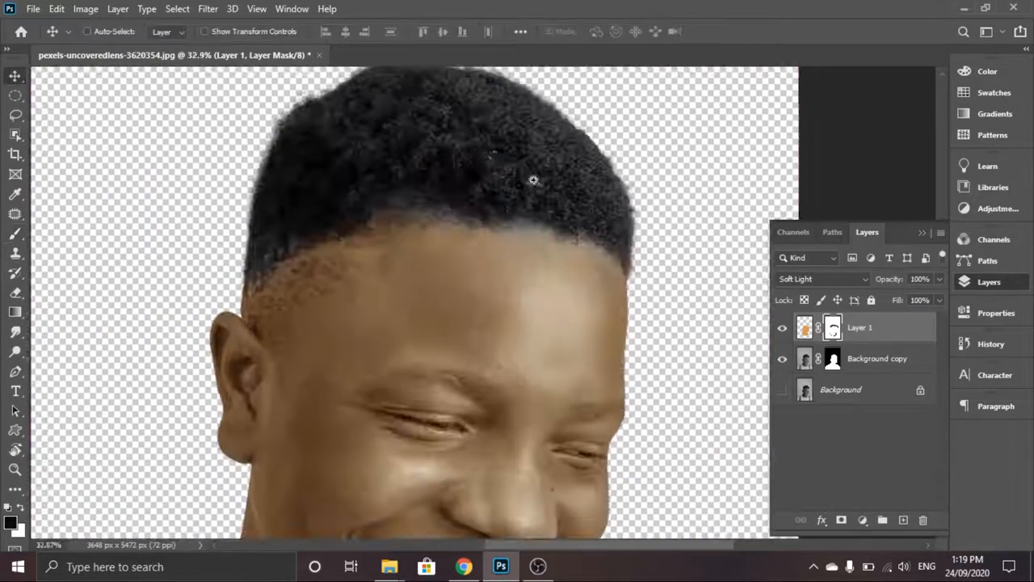
scroll(534, 180, "down", 3)
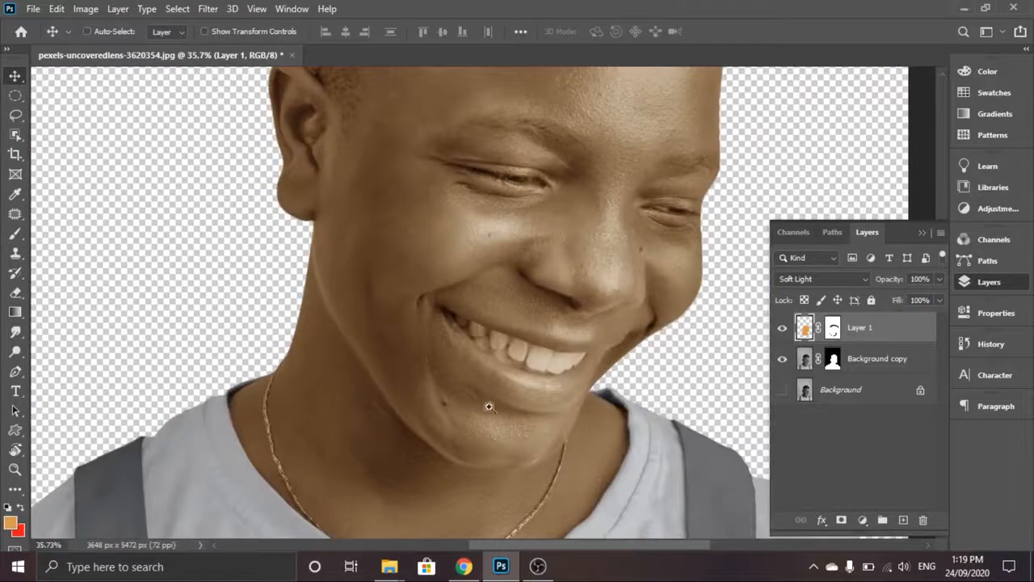
- Mask the orange tint off the teeth and the left part of the lower lip on Layer 1's mask, using a soft 76 px brush
scroll(489, 406, "up", 2)
key("b")
left_click(833, 328)
key("d")
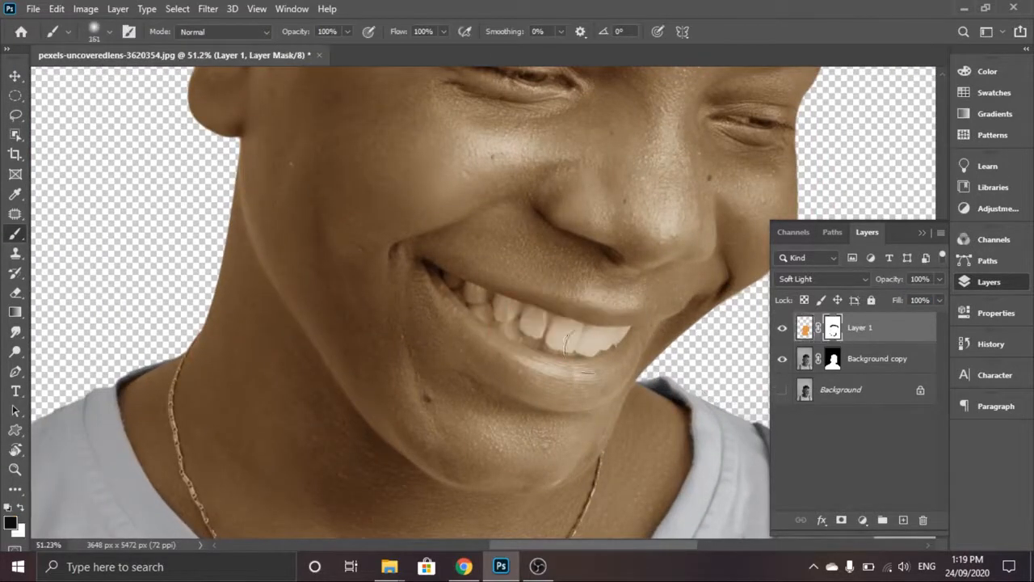
mouse_move(584, 344)
left_mouse_down()
mouse_move(489, 320)
mouse_move(452, 280)
left_mouse_up()
mouse_move(531, 323)
left_mouse_down()
mouse_move(575, 330)
mouse_move(543, 344)
left_mouse_up()
key("ctrl+z")
mouse_move(640, 335)
left_mouse_down()
mouse_move(521, 315)
mouse_move(358, 224)
mouse_move(367, 266)
mouse_move(374, 261)
mouse_move(439, 377)
mouse_move(568, 422)
left_mouse_up()
key("space")
left_click_drag(575, 411, 427, 347)
left_click_drag(303, 266, 464, 330)
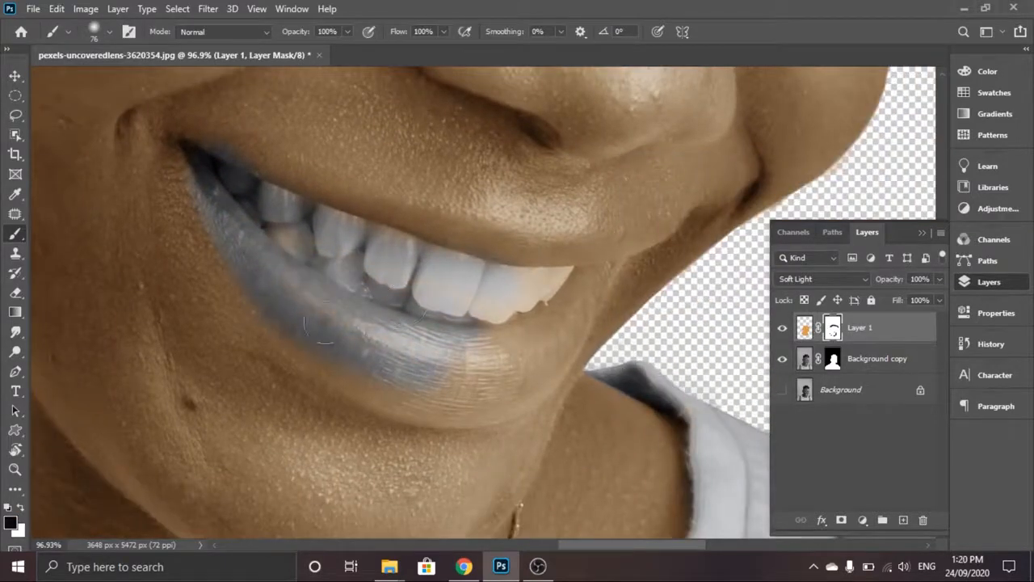
- Mask the tint off the rest of the lower lip, the upper lip and the mouth corners, refining the edges with a 25 px brush
mouse_move(322, 326)
left_mouse_down()
mouse_move(345, 355)
mouse_move(453, 389)
mouse_move(524, 388)
mouse_move(582, 289)
left_mouse_up()
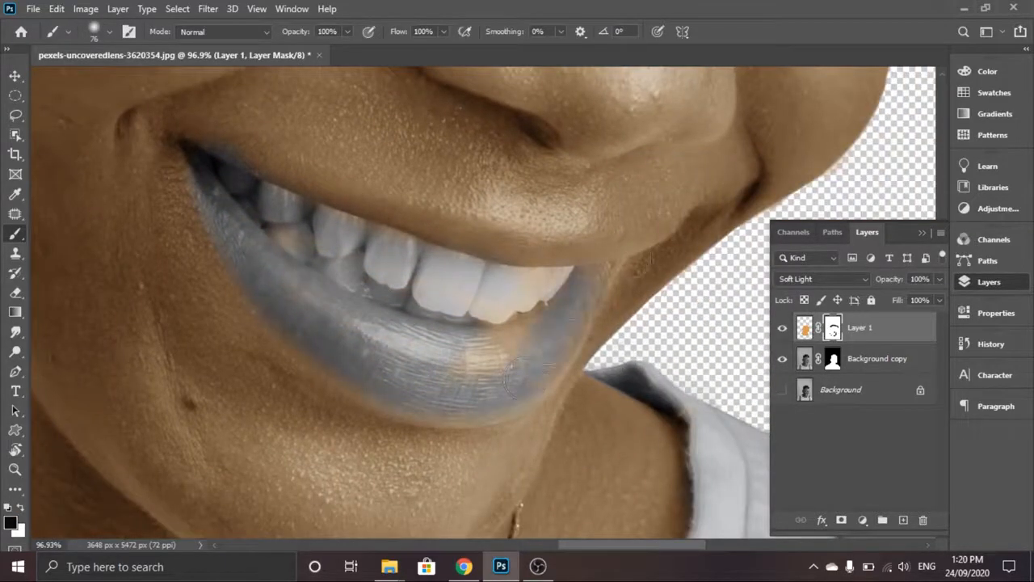
mouse_move(515, 374)
left_mouse_down()
mouse_move(440, 236)
mouse_move(215, 162)
mouse_move(237, 192)
left_mouse_up()
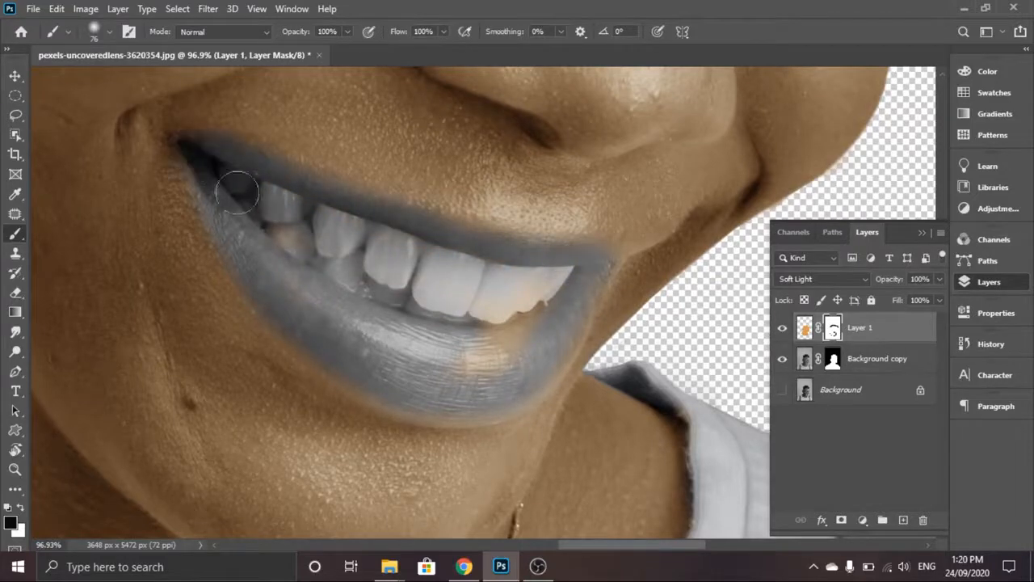
mouse_move(467, 359)
left_mouse_down()
mouse_move(550, 301)
mouse_move(447, 353)
mouse_move(425, 353)
left_mouse_up()
left_click_drag(535, 298, 601, 274)
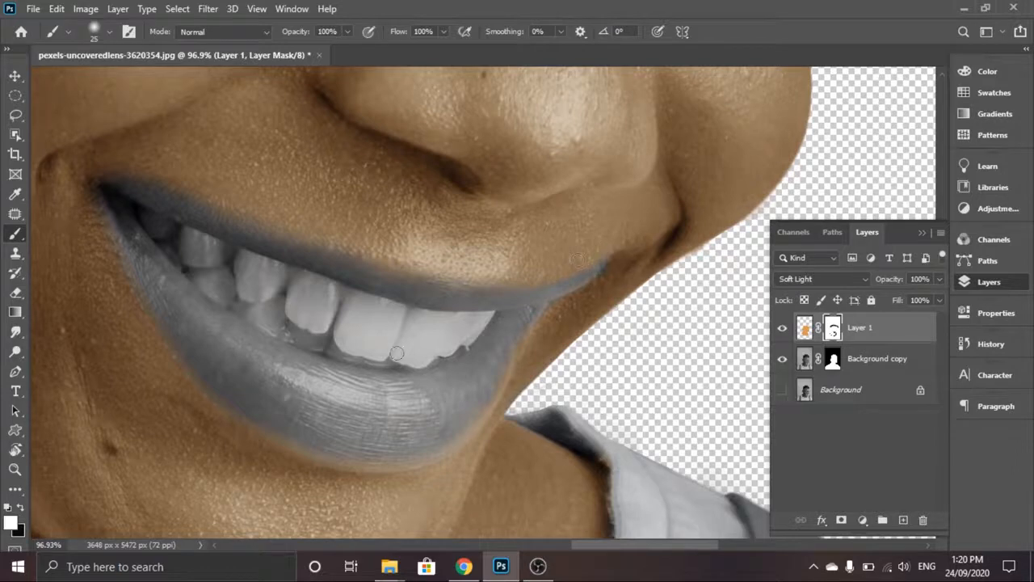
left_click_drag(518, 318, 574, 245)
- Mask the tint off both eyes between the eyelids with a 25 px black brush on Layer 1's mask
left_click_drag(571, 195, 540, 381)
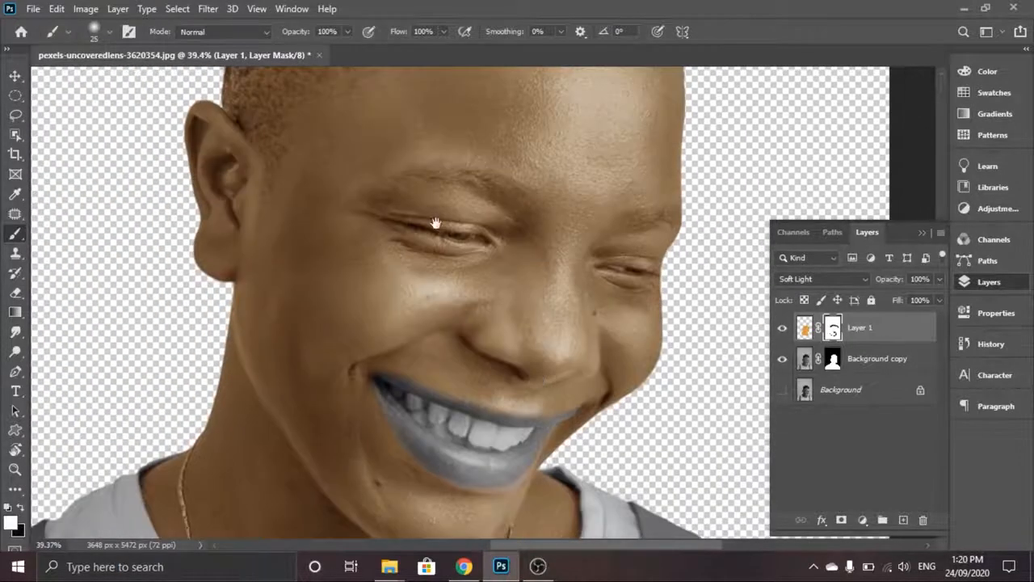
left_click_drag(436, 223, 489, 223)
mouse_move(439, 266)
left_mouse_down()
mouse_move(449, 266)
mouse_move(425, 252)
mouse_move(468, 269)
mouse_move(506, 263)
left_mouse_up()
key("x")
key("ctrl+z")
left_click_drag(509, 263, 464, 258)
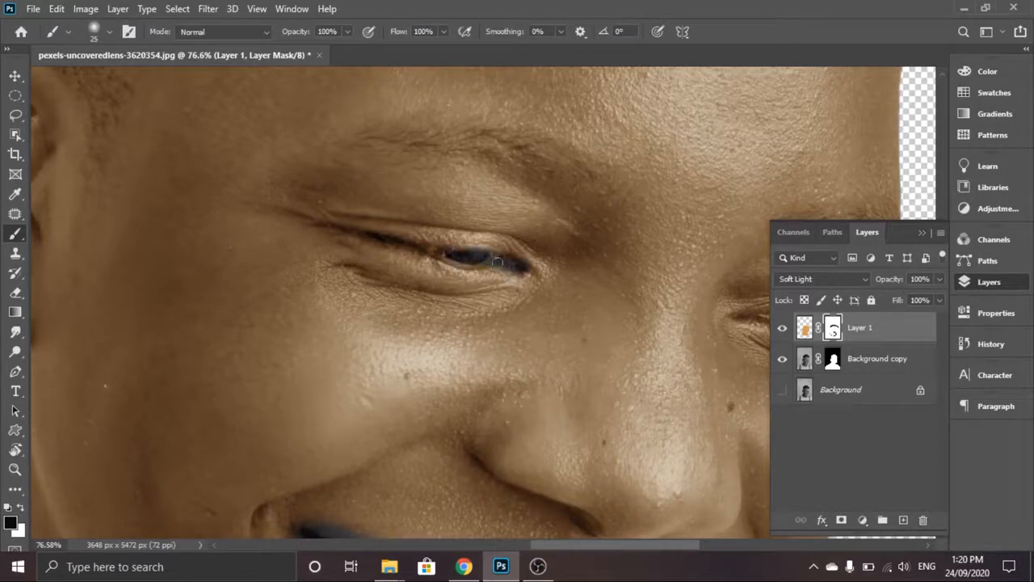
left_click_drag(498, 213, 329, 265)
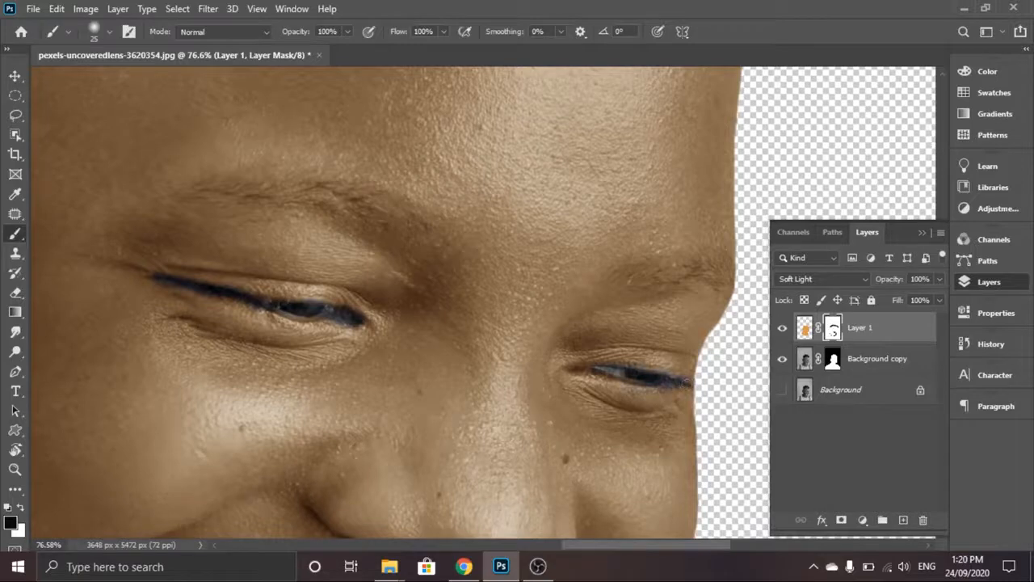
left_click_drag(667, 394, 639, 383)
- Mask the tint off both eyebrows with a soft 88 px brush on Layer 1's mask, touching up the edges
left_click_drag(485, 275, 655, 342)
left_click_drag(583, 314, 603, 318)
mouse_move(599, 310)
left_mouse_down()
mouse_move(522, 273)
mouse_move(307, 303)
left_mouse_up()
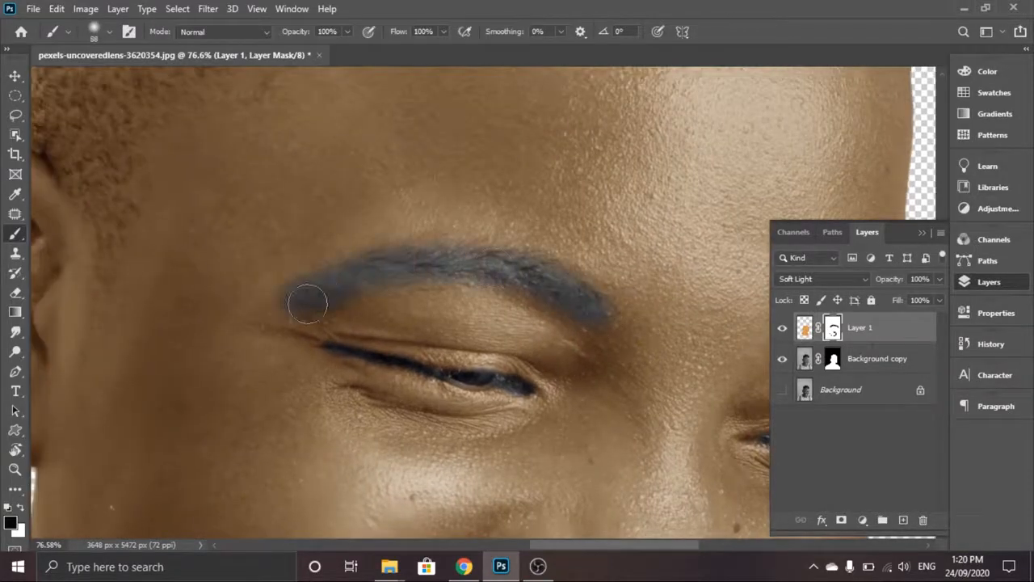
mouse_move(595, 300)
left_mouse_down()
mouse_move(366, 314)
mouse_move(308, 270)
left_mouse_up()
key("x")
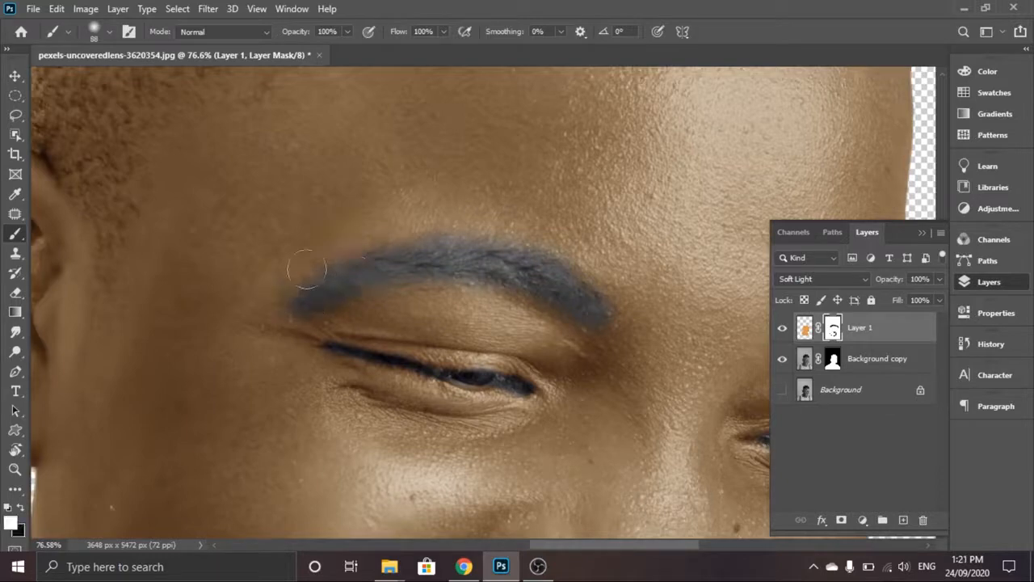
scroll(352, 334, "right", 5)
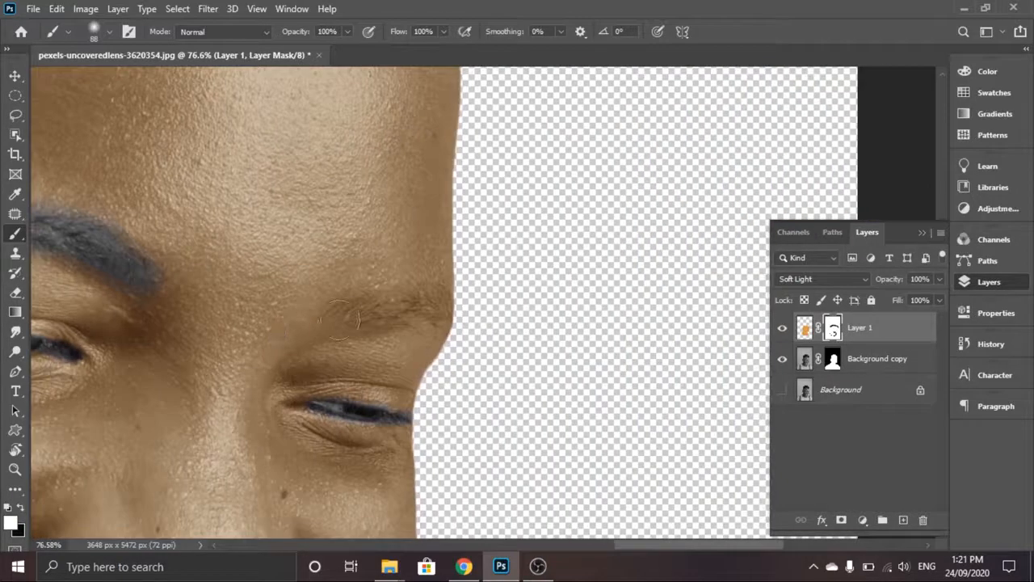
key("x")
left_click_drag(339, 308, 466, 322)
scroll(515, 334, "down", 5)
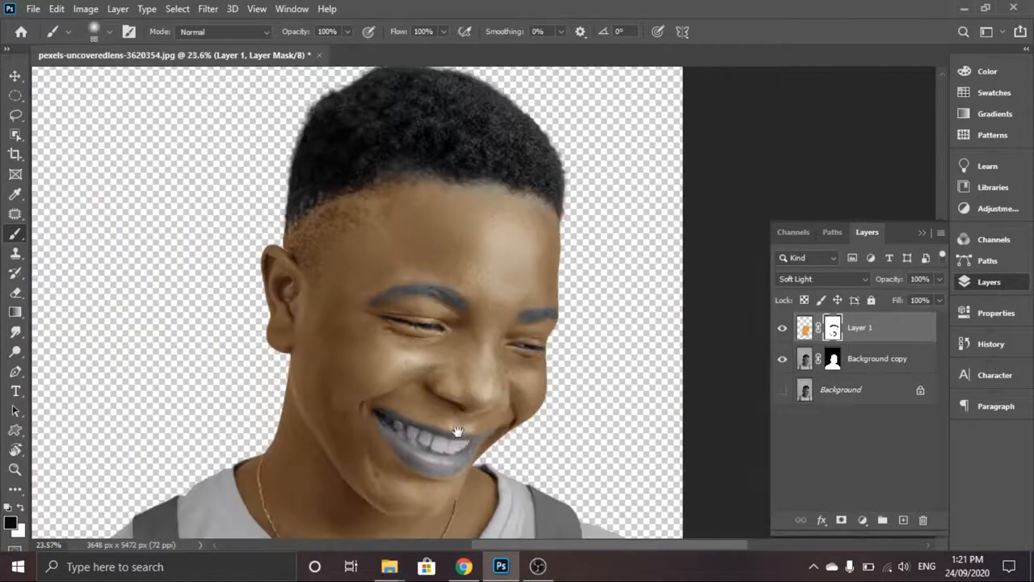
- Inspect the whole portrait and toggle Layer 1's visibility to compare it with and without the skin tint
left_click_drag(455, 432, 439, 264)
scroll(439, 264, "up", 2)
left_click_drag(364, 199, 444, 208)
scroll(450, 279, "down", 2)
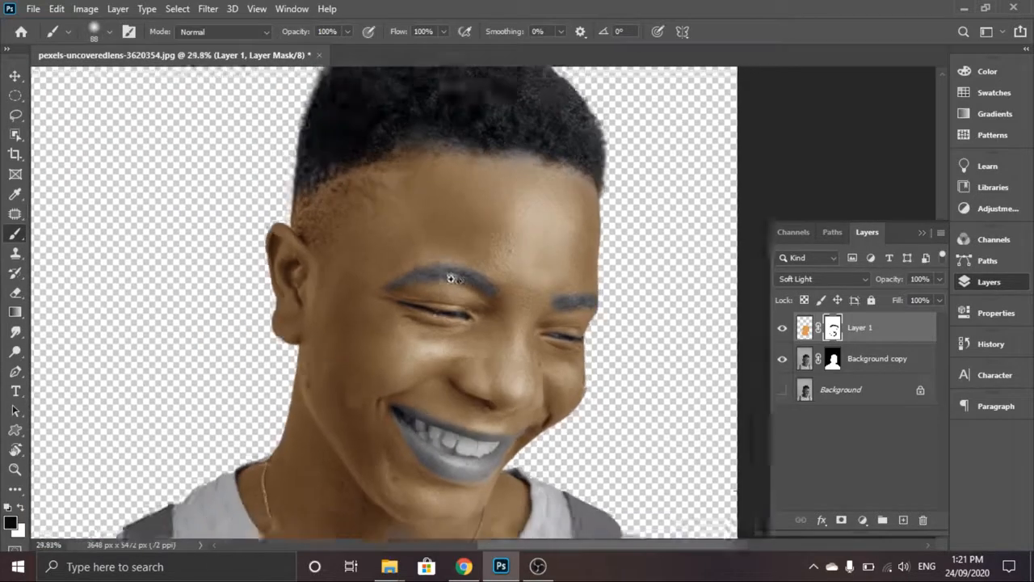
left_click_drag(487, 360, 487, 284)
scroll(485, 275, "down", 4)
scroll(477, 259, "up", 5)
key("v")
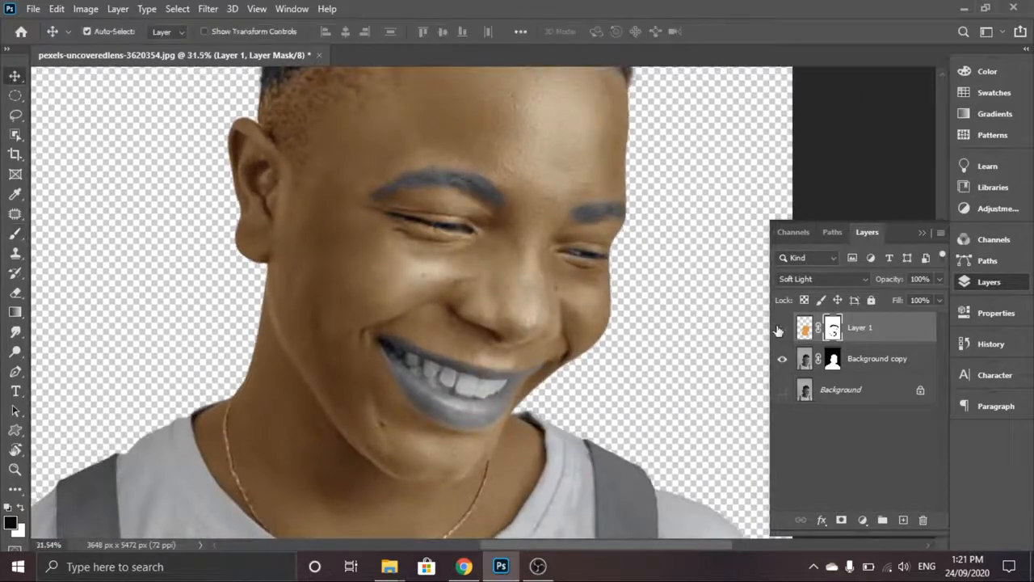
left_click(782, 329)
left_click(783, 328)
left_click(782, 328)
left_click(782, 328)
scroll(493, 250, "up", 1)
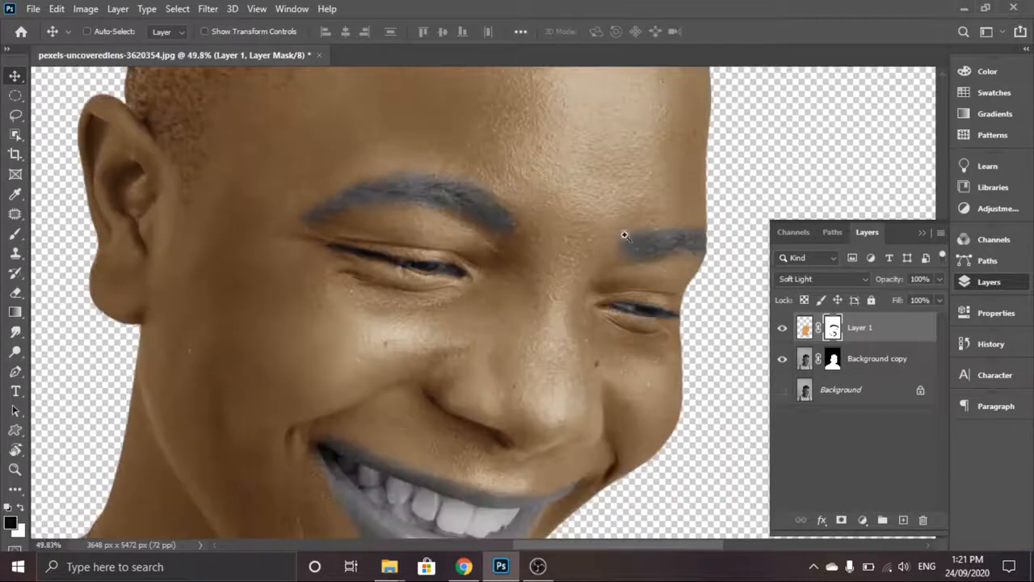
scroll(482, 245, "down", 3)
- Add a new layer above Layer 1 and ready the Brush tool with red as the foreground colour for the lips
left_click(904, 520)
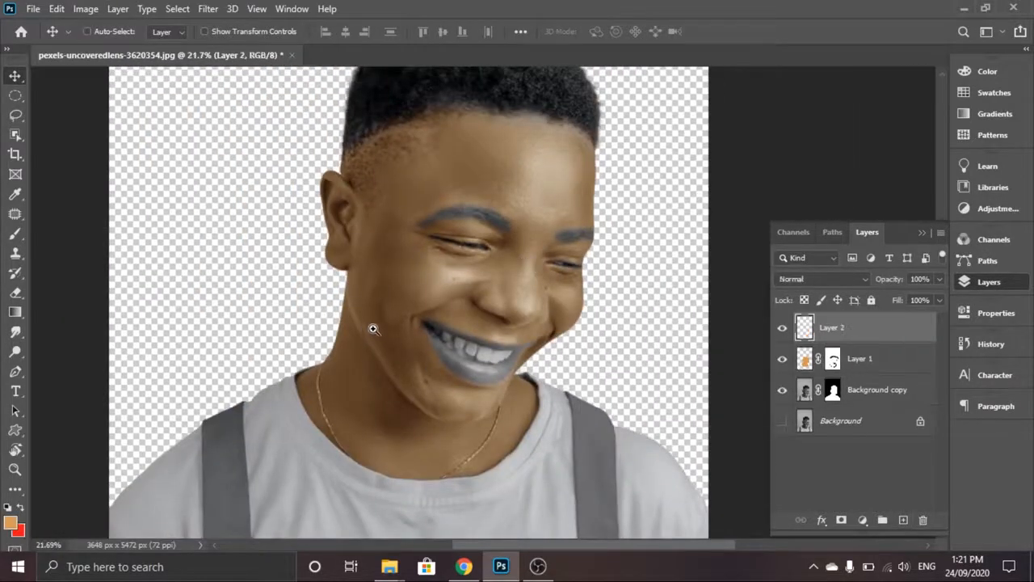
scroll(369, 328, "up", 4)
key("b")
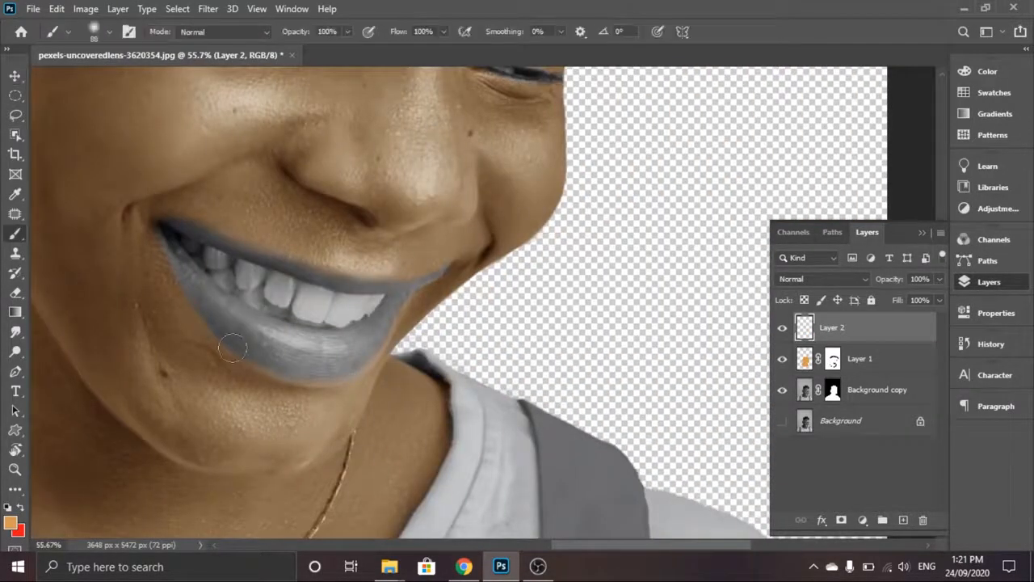
key("x")
left_click_drag(169, 233, 345, 372)
key("ctrl+z")
scroll(345, 372, "up", 3)
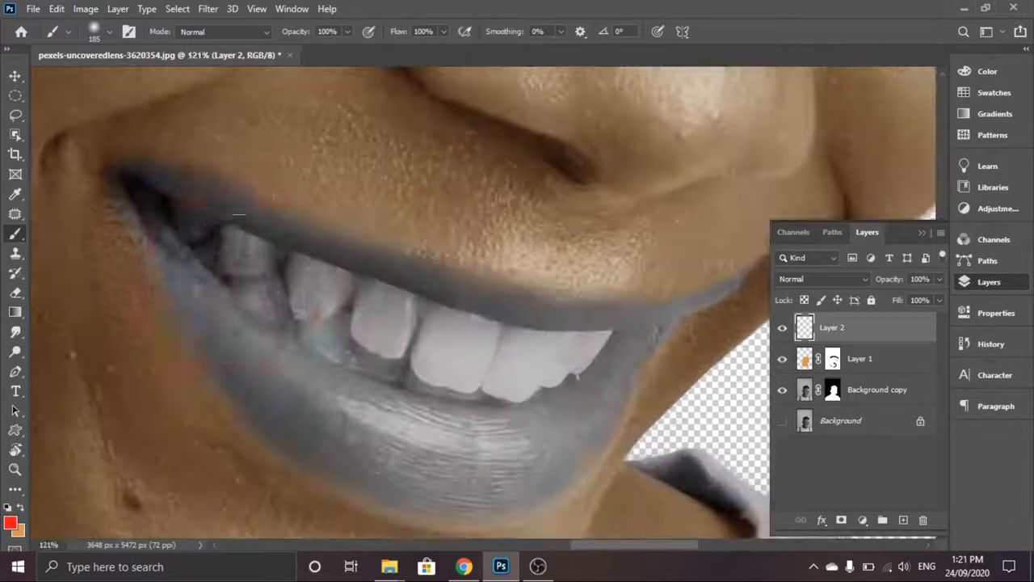
- Paint the left half of the lower lip solid red on Layer 2, starting at the mouth corner with a 34 px brush
left_click(133, 195)
left_click_drag(148, 218, 170, 254)
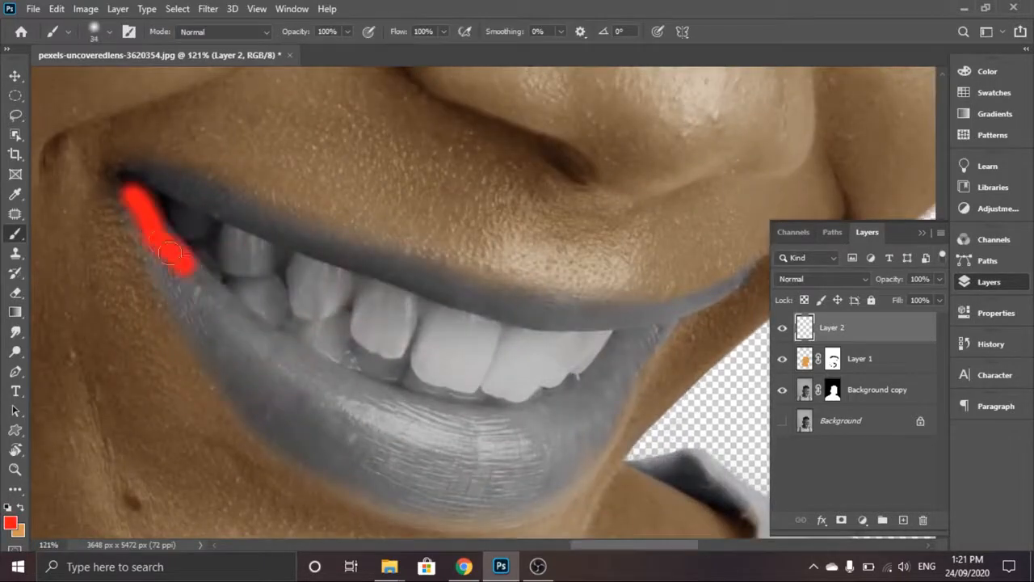
mouse_move(182, 298)
left_mouse_down()
mouse_move(236, 382)
mouse_move(303, 449)
left_mouse_up()
left_click_drag(376, 468, 320, 400)
left_click_drag(148, 229, 303, 386)
left_click_drag(220, 296, 348, 348)
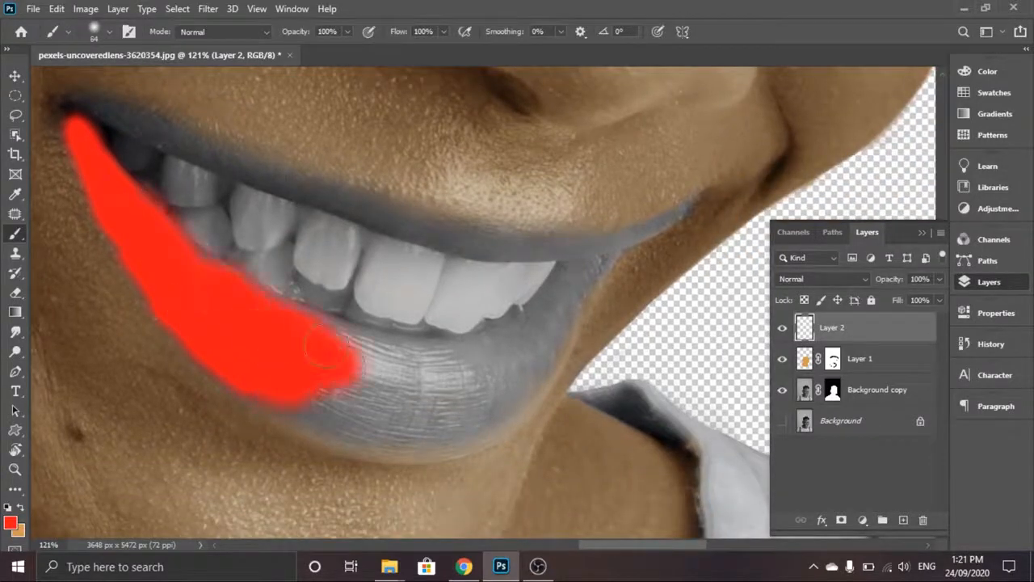
- Paint the rest of the lower lip red up to the right mouth corner, reducing the brush to 28 px for the narrow end
mouse_move(303, 408)
left_mouse_down()
mouse_move(501, 412)
mouse_move(531, 380)
left_mouse_up()
mouse_move(323, 368)
left_mouse_down()
mouse_move(446, 396)
mouse_move(349, 356)
mouse_move(284, 354)
left_mouse_up()
left_click_drag(354, 354, 266, 380)
right_click(414, 396, "alt")
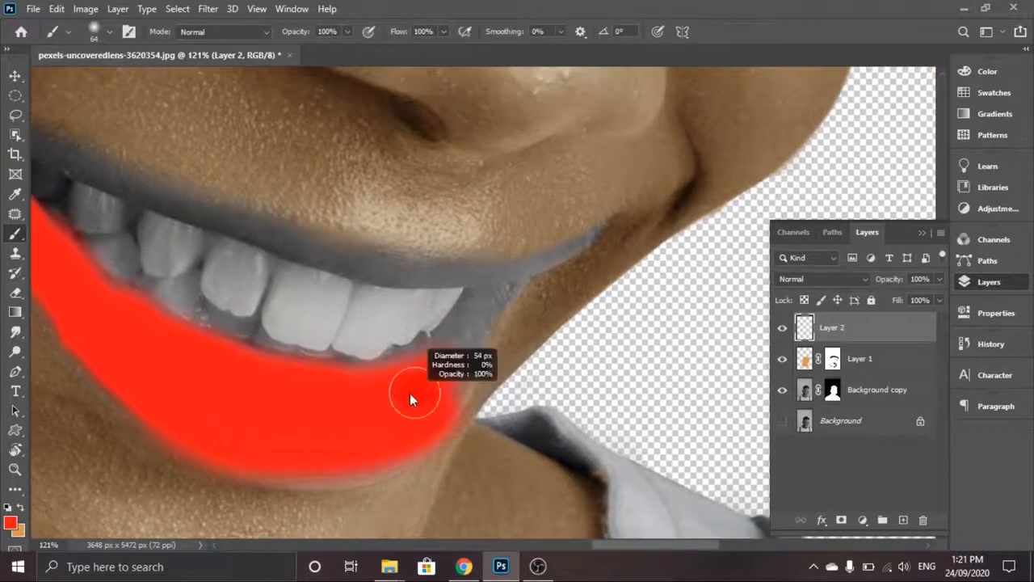
left_click_drag(411, 386, 464, 320)
mouse_move(507, 293)
left_mouse_down()
mouse_move(452, 387)
mouse_move(500, 301)
mouse_move(545, 287)
left_mouse_up()
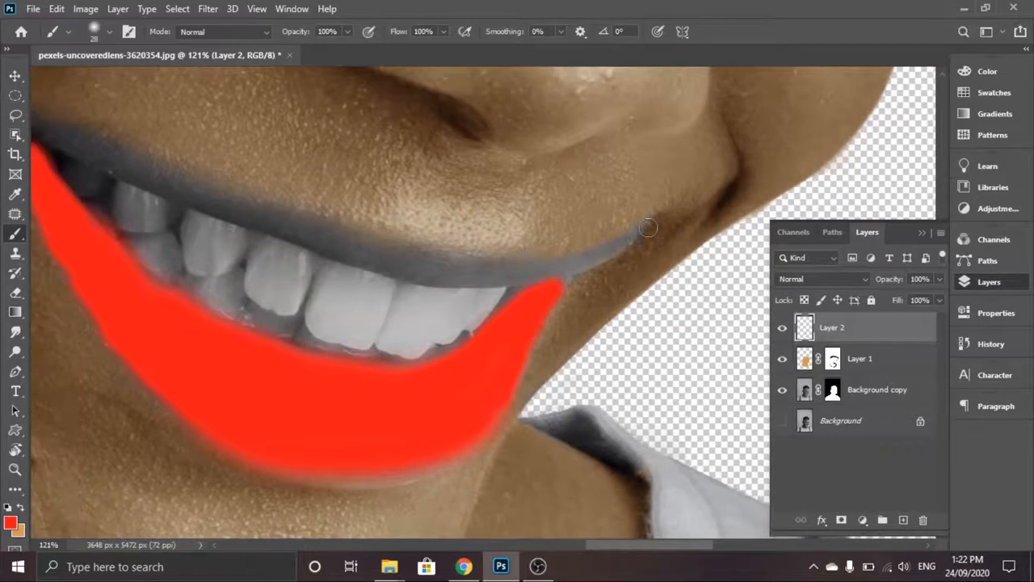
- Set the brush angle to 174° and paint the upper lip and both mouth corners red on Layer 2
right_click(635, 232)
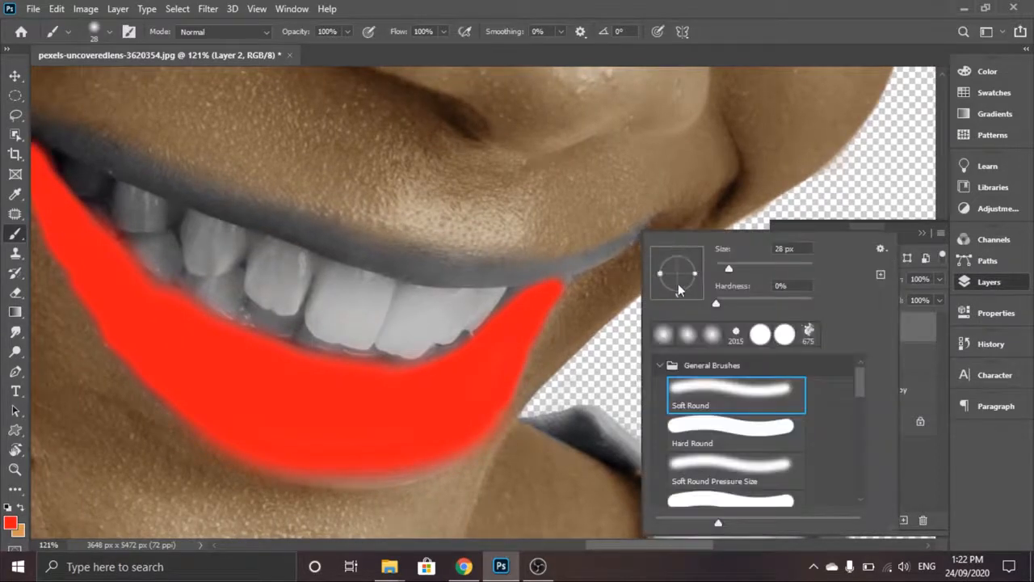
key("Return")
mouse_move(574, 261)
left_mouse_down()
mouse_move(651, 234)
mouse_move(505, 272)
mouse_move(203, 205)
left_mouse_up()
mouse_move(178, 224)
left_mouse_down()
mouse_move(408, 295)
mouse_move(433, 271)
mouse_move(284, 205)
mouse_move(381, 258)
mouse_move(646, 327)
left_mouse_up()
mouse_move(692, 346)
left_mouse_down()
mouse_move(408, 303)
mouse_move(529, 344)
mouse_move(561, 322)
left_mouse_up()
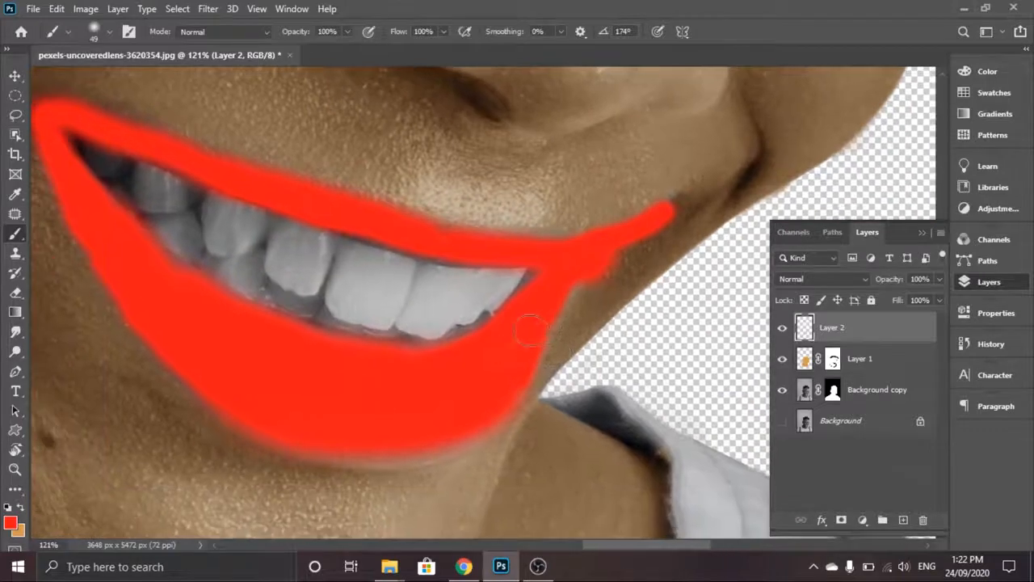
- Set Layer 2's blend mode to Color and its fill to 36%, and give it a layer mask
left_click(815, 278)
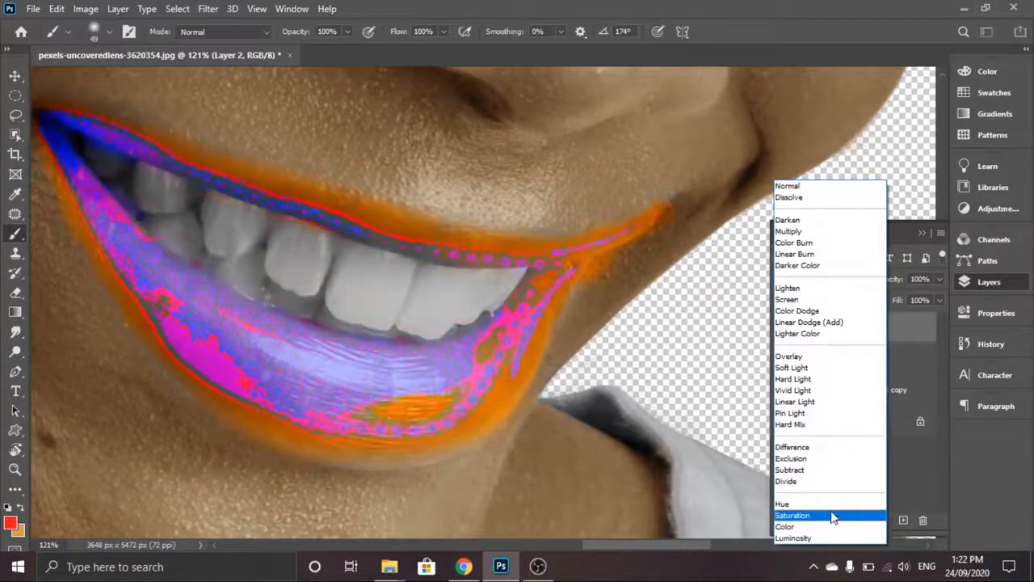
left_click(831, 527)
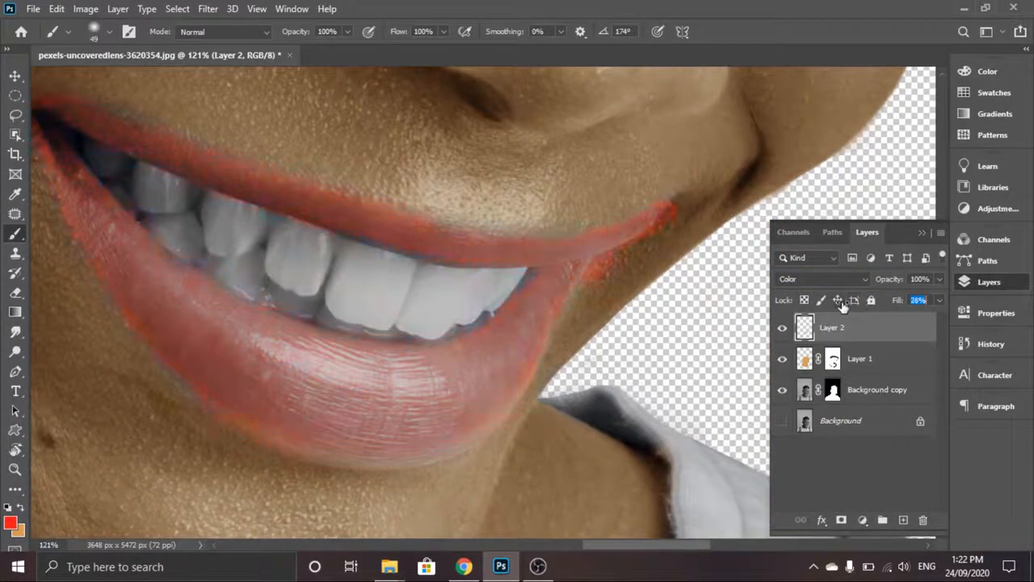
left_click(842, 521)
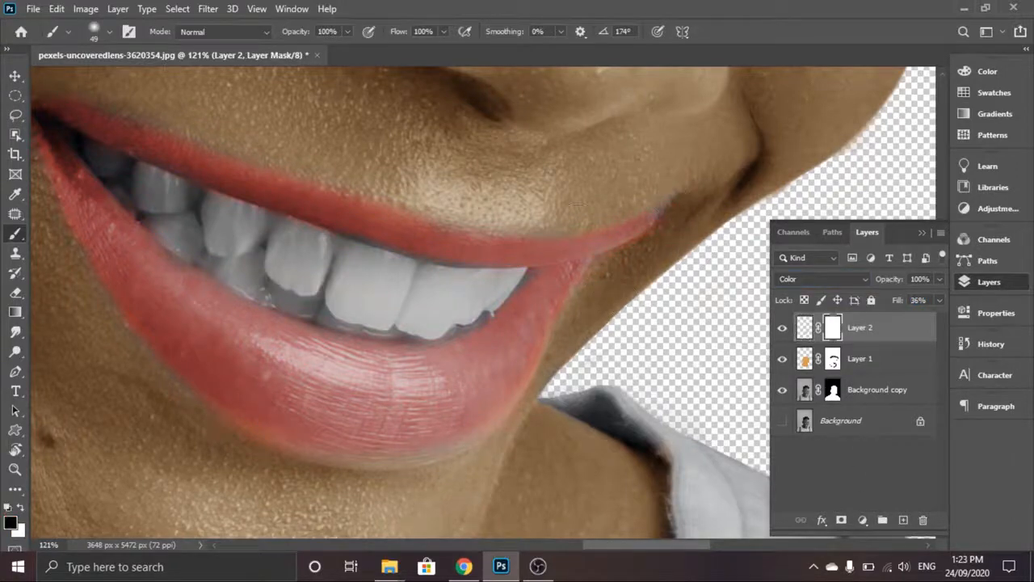
- Refine the red along the upper lip's edge and the right mouth corner on Layer 2's mask with a 12 px brush
mouse_move(490, 224)
left_mouse_down()
mouse_move(582, 266)
mouse_move(457, 249)
left_mouse_up()
mouse_move(613, 240)
left_mouse_down()
mouse_move(592, 242)
mouse_move(640, 247)
mouse_move(627, 244)
left_mouse_up()
key("x")
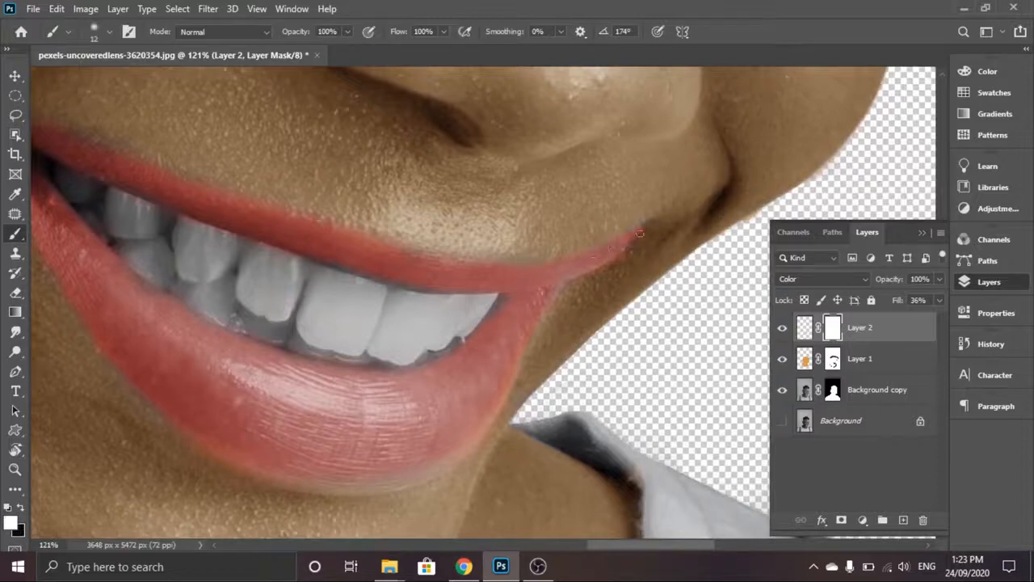
left_click_drag(420, 259, 592, 287)
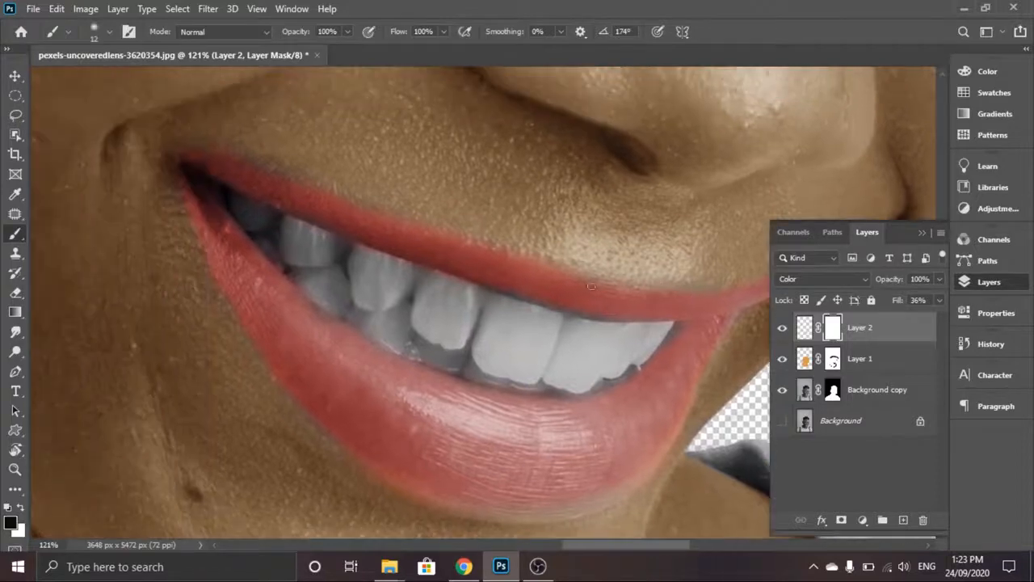
left_click_drag(287, 197, 303, 199)
- Reduce Layer 2's fill to 32% and check the lip colour against the whole face
scroll(309, 207, "down", 4)
scroll(452, 344, "up", 3)
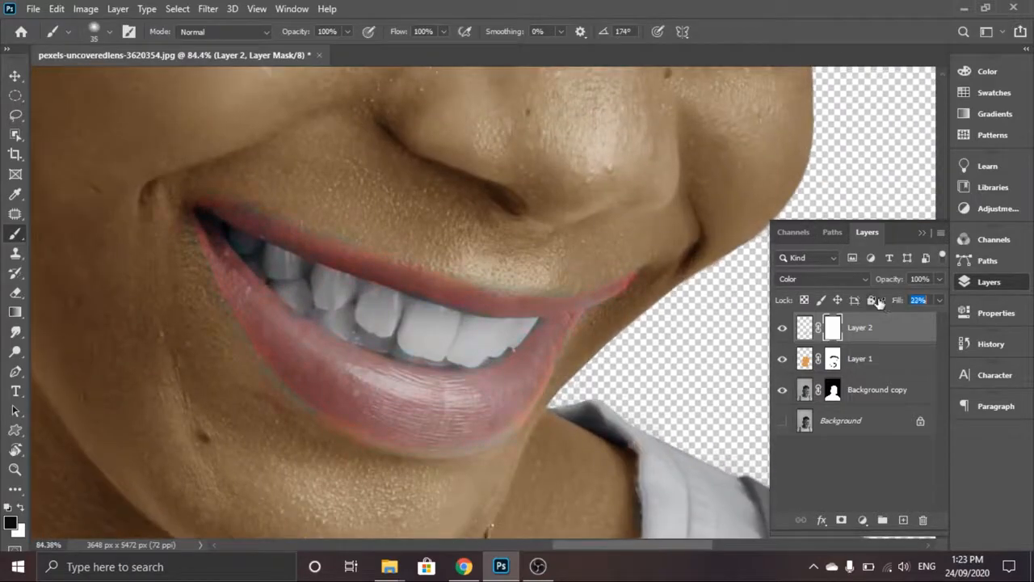
scroll(291, 351, "down", 6)
scroll(510, 285, "up", 4)
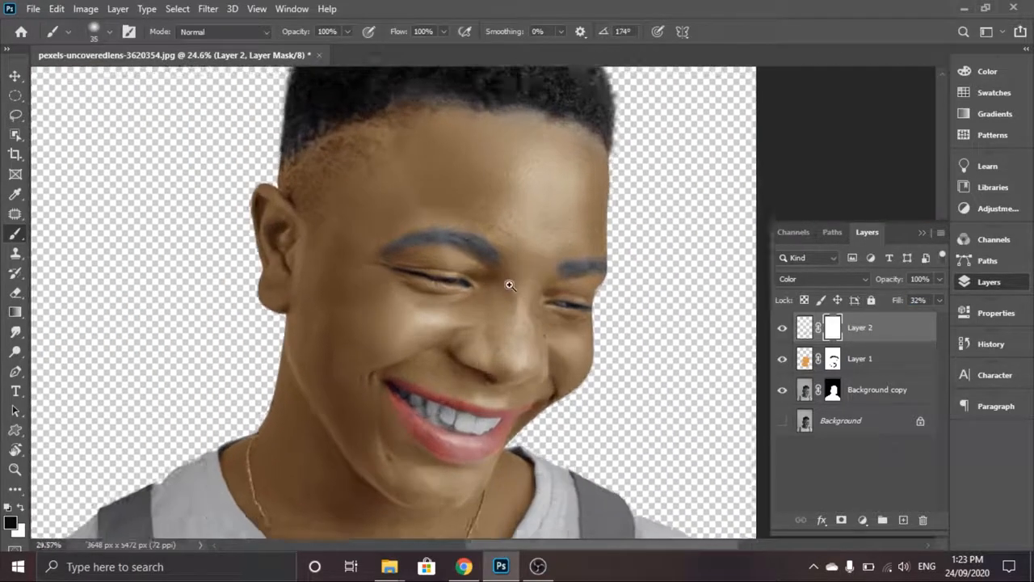
left_click_drag(510, 285, 521, 287)
left_click_drag(647, 442, 651, 369)
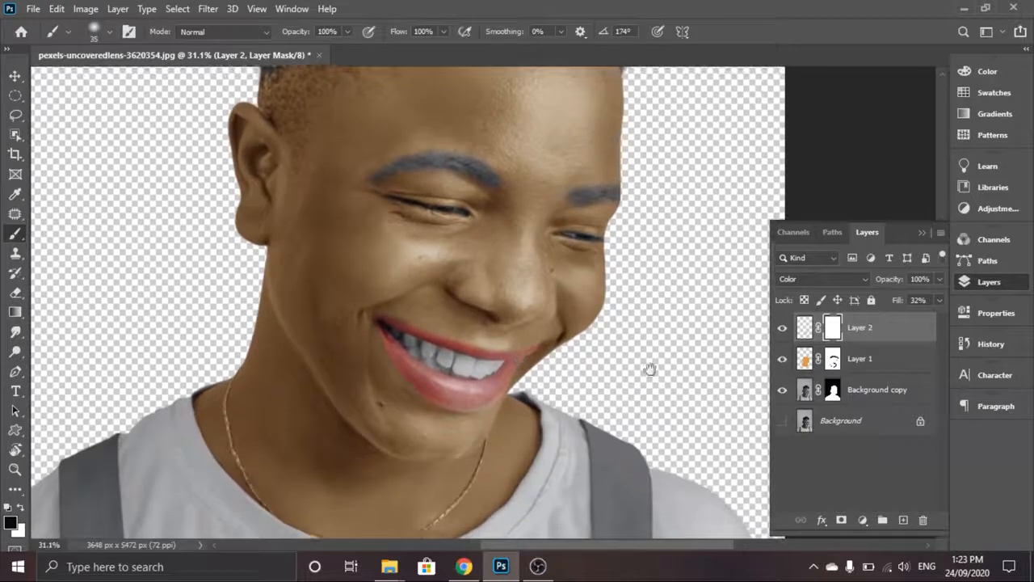
- Target Layer 2's contents instead of its mask and choose a darker red as the foreground colour
left_click(805, 328)
left_click(10, 523)
key("Return")
key("b")
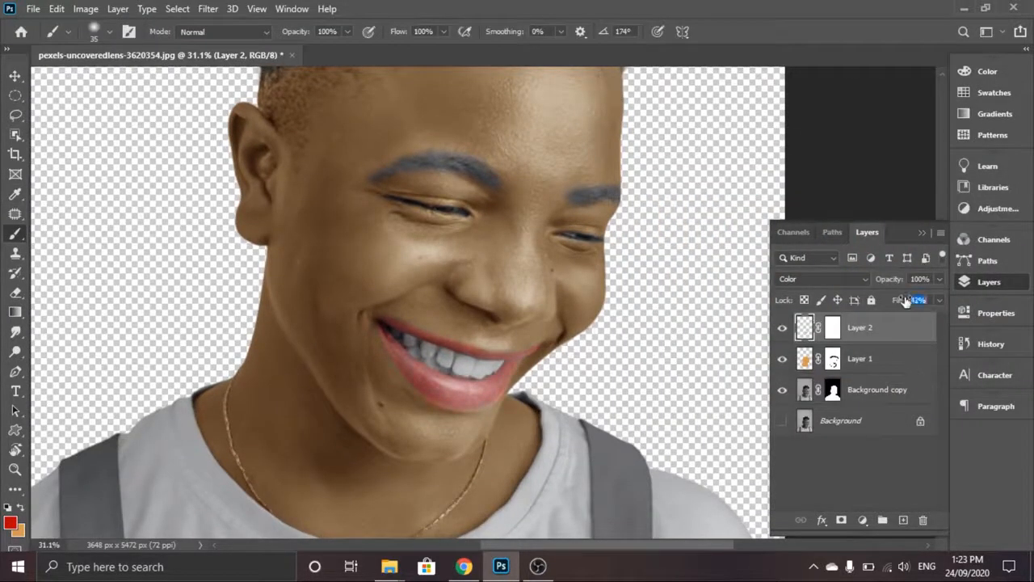
key("v")
left_click_drag(371, 237, 318, 266)
key("ctrl+z")
- Brighten the Background copy layer with Curves by raising the RGB midtones to about output 178 at input 134
scroll(499, 164, "up", 3)
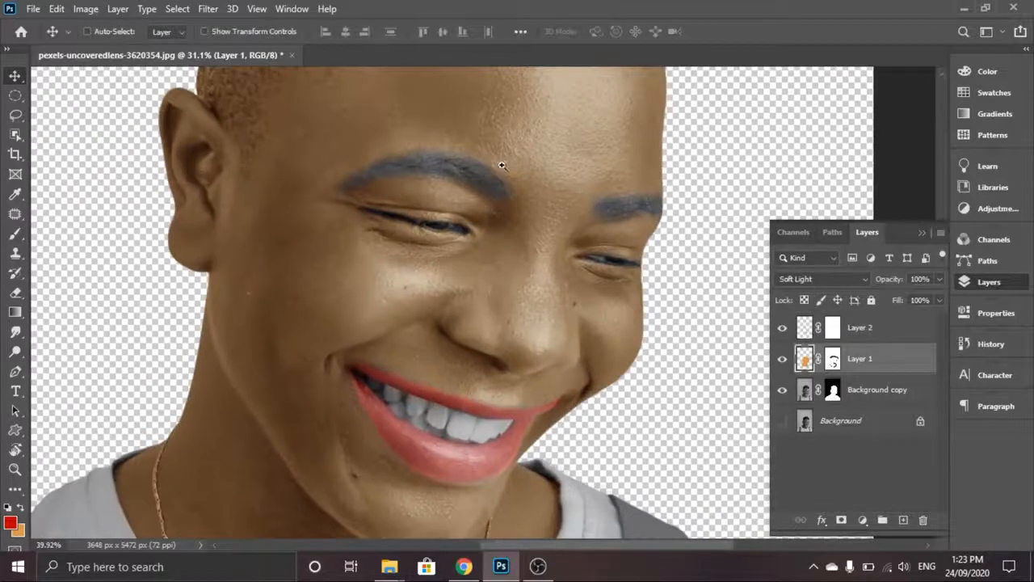
left_click_drag(483, 199, 523, 242)
left_click(804, 395)
key("ctrl+m")
left_click_drag(602, 320, 602, 292)
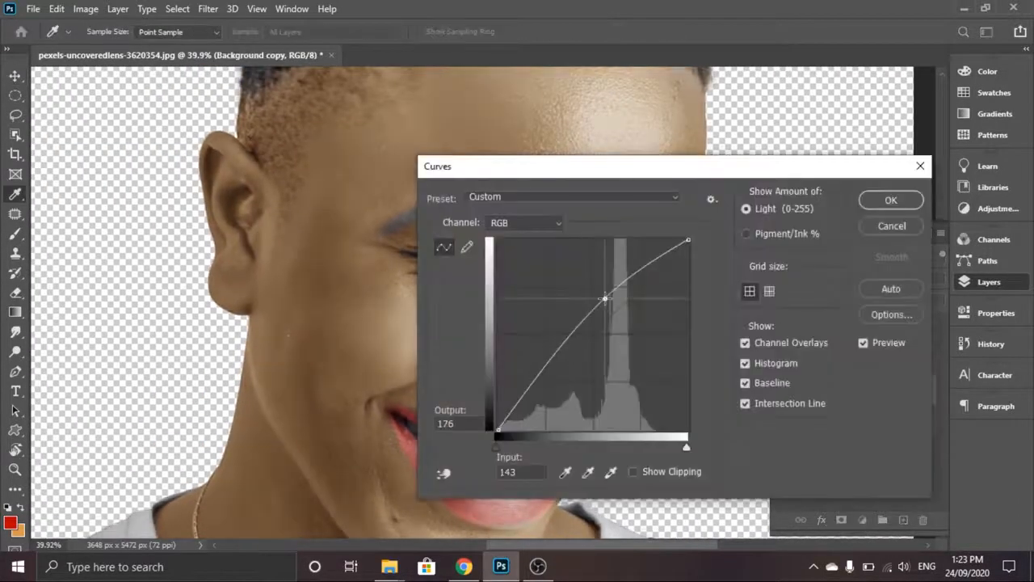
left_click_drag(624, 172, 885, 209)
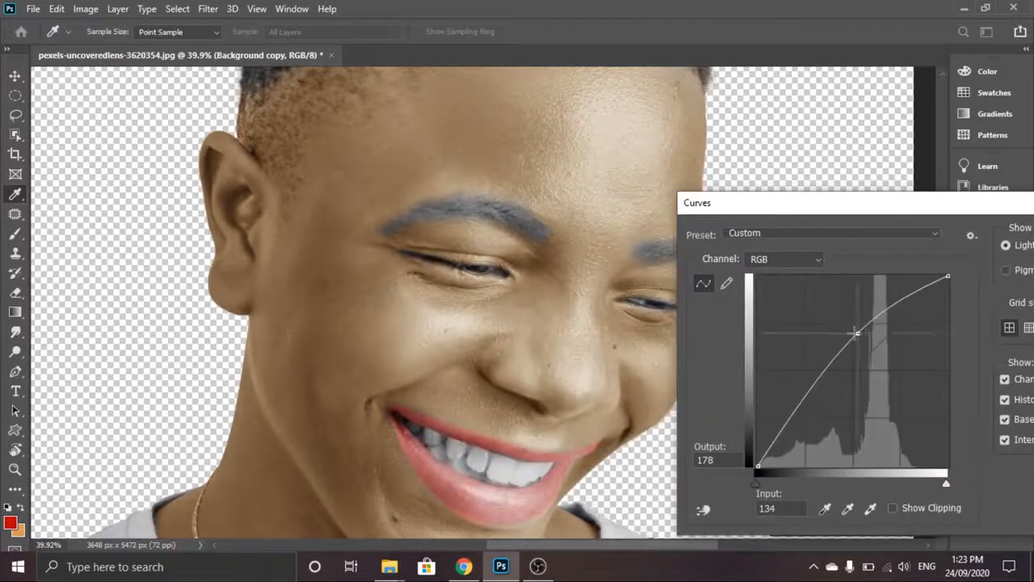
left_click_drag(728, 203, 541, 203)
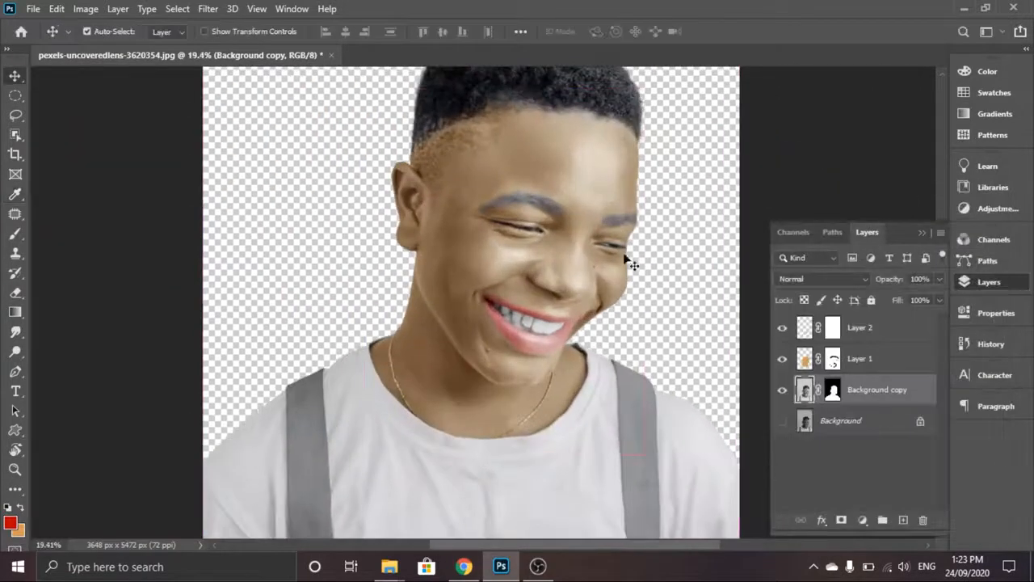
- Keep Layer 1 in Soft Light mode at 100% fill and duplicate it to strengthen the skin tint
left_click(616, 168)
left_click(807, 282)
left_click(929, 300)
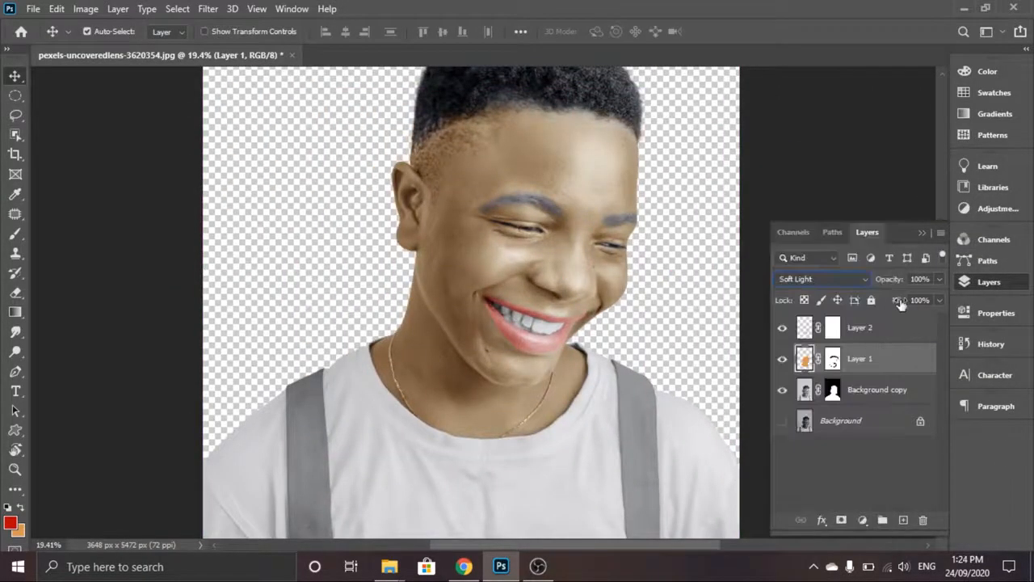
key("ctrl+j")
- Select the teeth on the Background copy layer with the Quick Selection tool and trim the selection along the lips
scroll(541, 140, "up", 4)
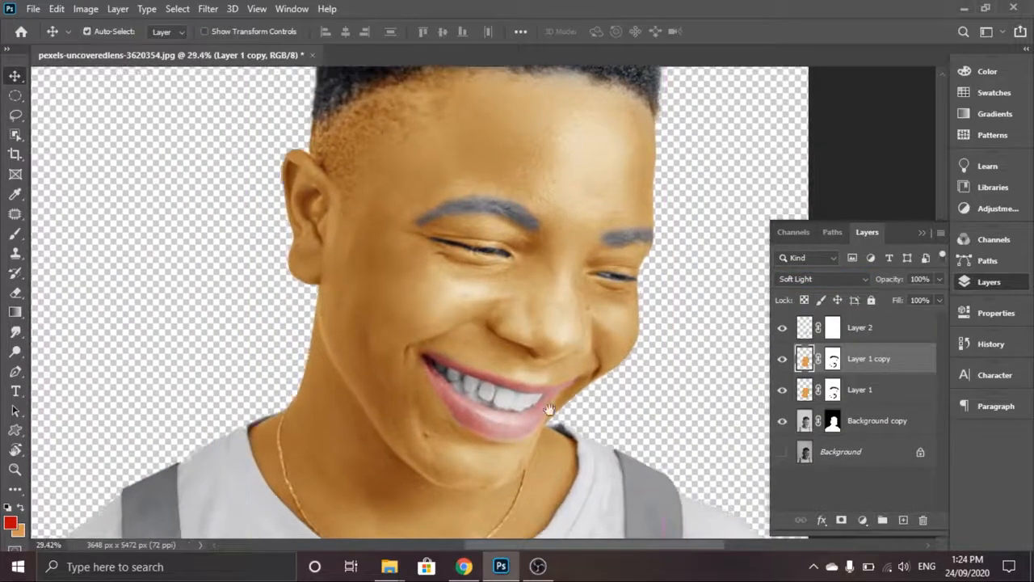
scroll(549, 410, "up", 4)
left_click(797, 431)
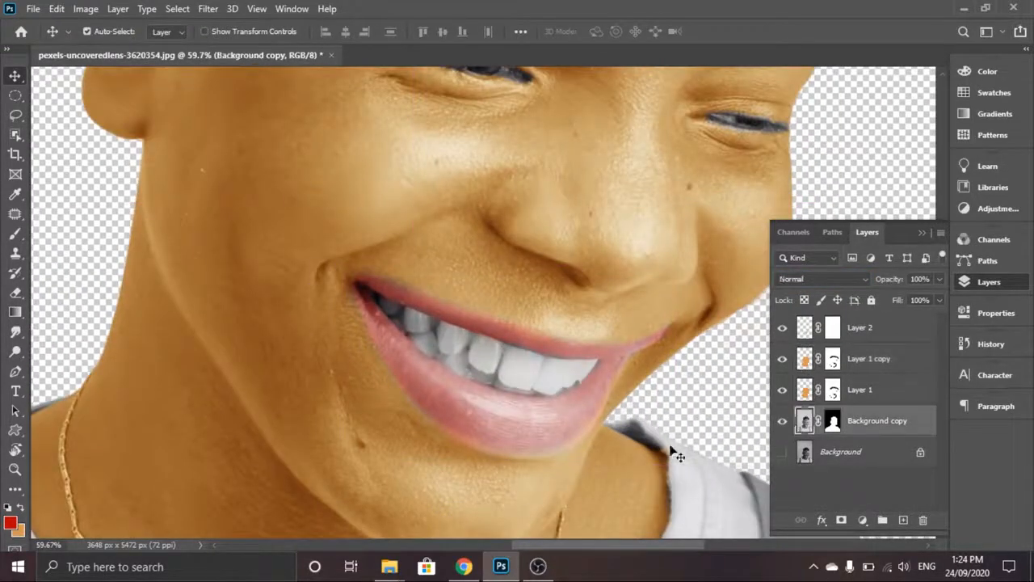
key("w")
left_click(69, 151)
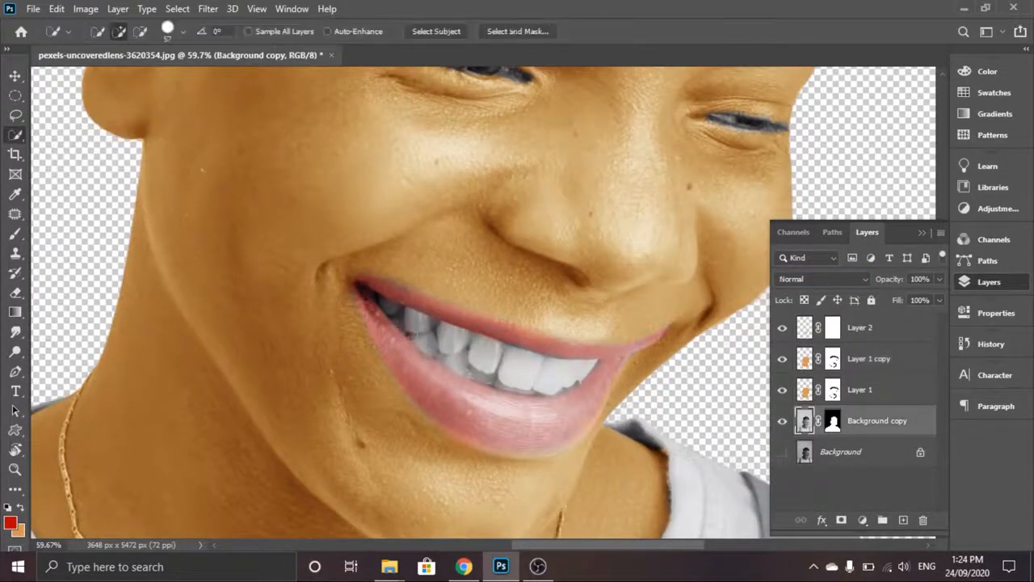
scroll(576, 369, "up", 1)
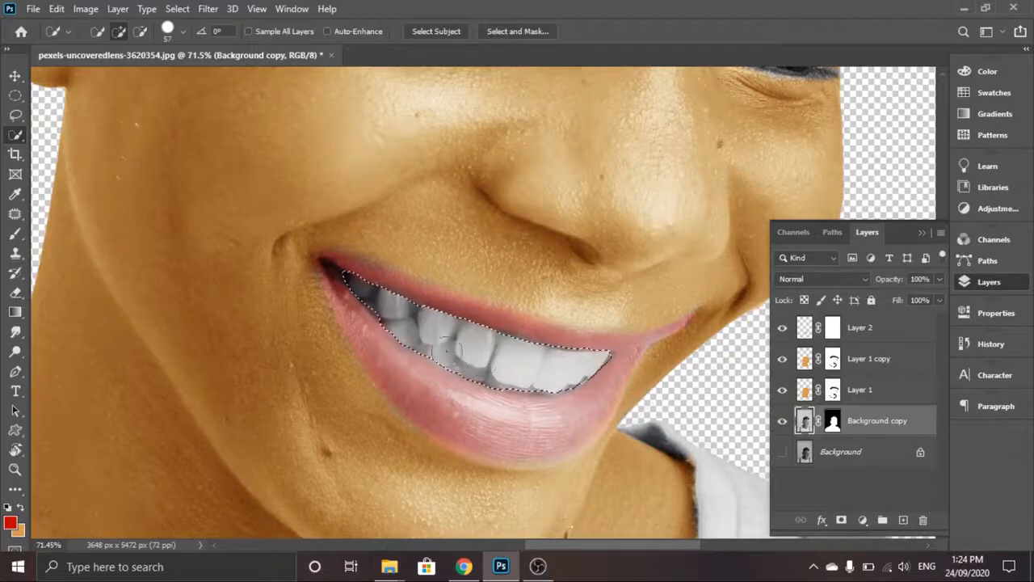
scroll(510, 372, "up", 3)
key("alt")
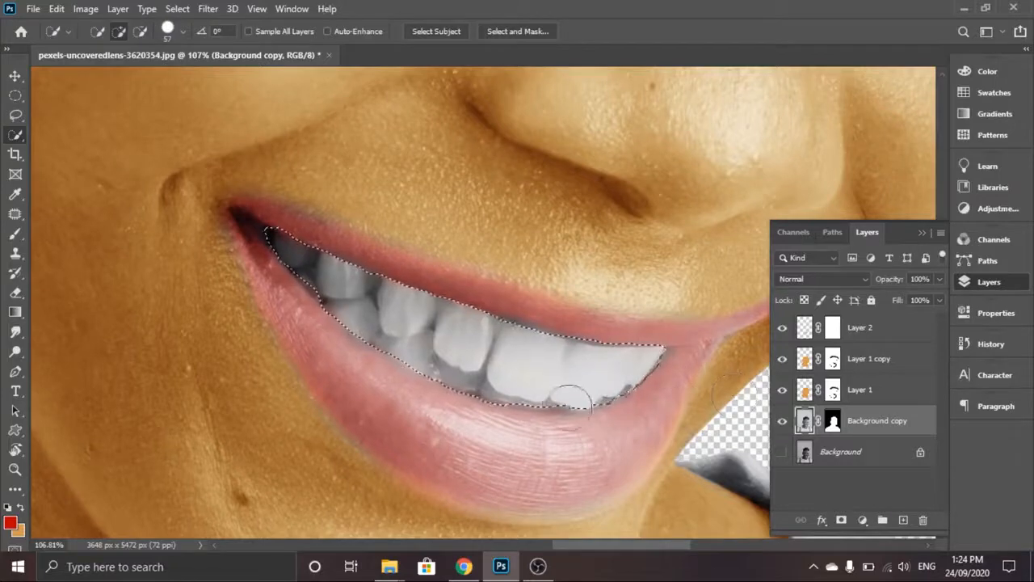
- Brighten the selected teeth with Curves at input 122, output 161, and deselect them
key("v")
key("ctrl+m")
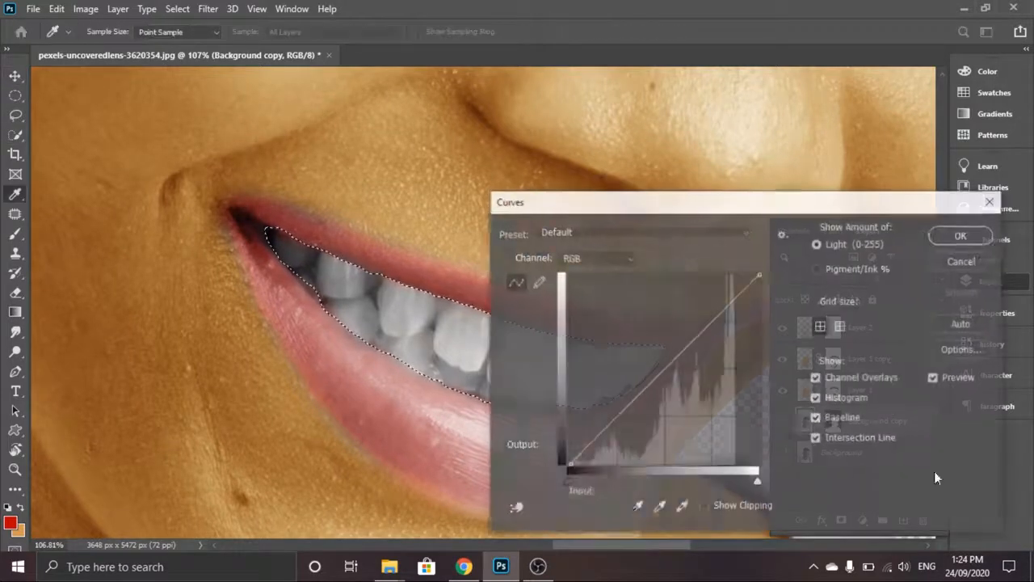
left_click_drag(659, 374, 660, 344)
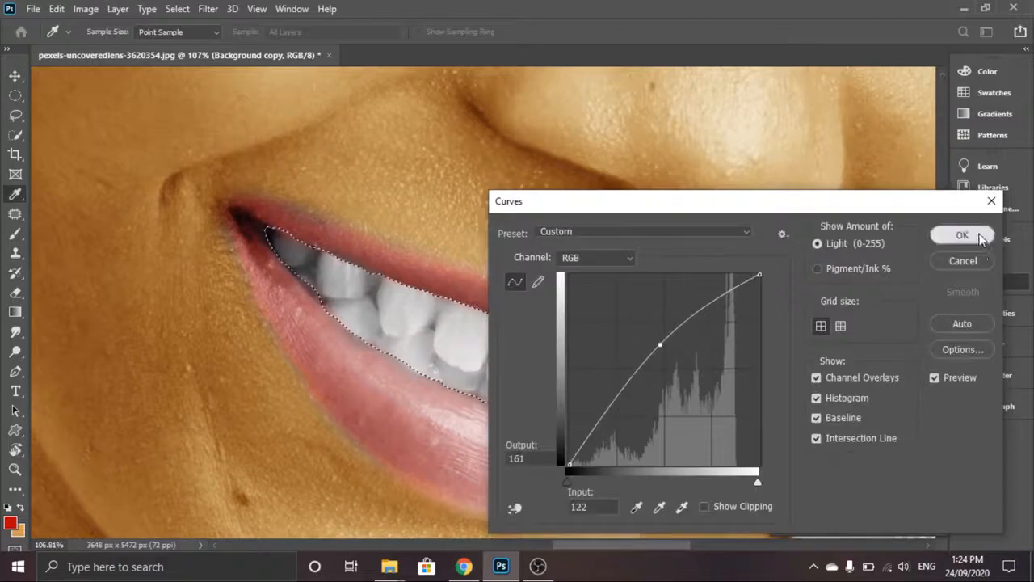
left_click(963, 236)
key("ctrl+d")
key("ctrl+f")
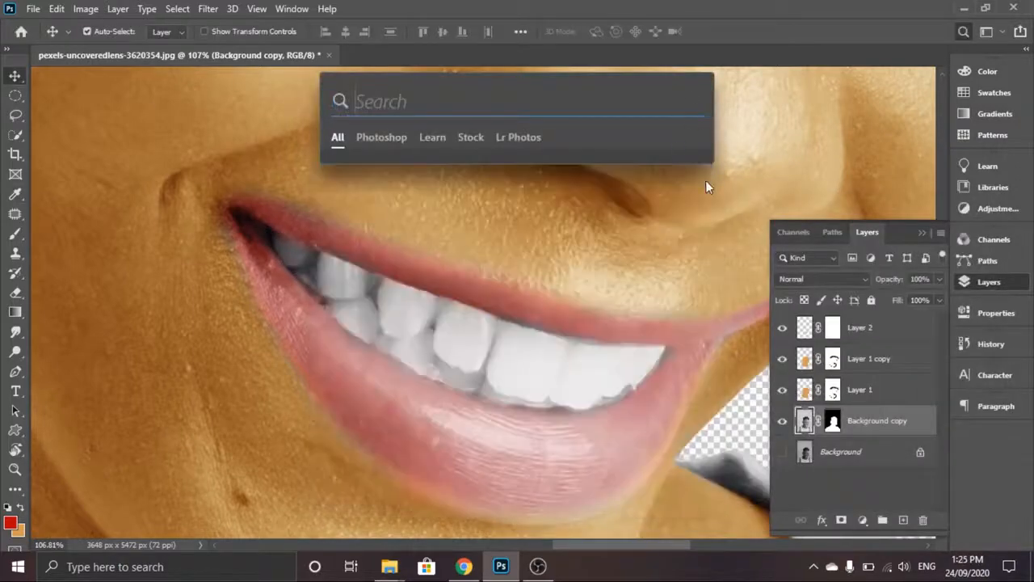
key("Escape")
- Try refilling the lips on Layer 2 with a very dark red
scroll(434, 317, "down", 5)
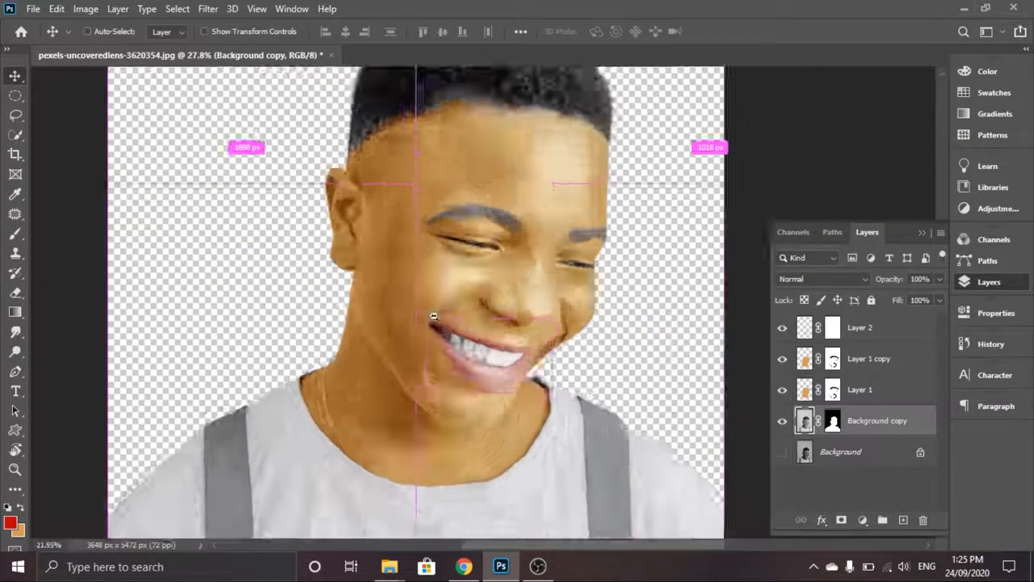
left_click(527, 442)
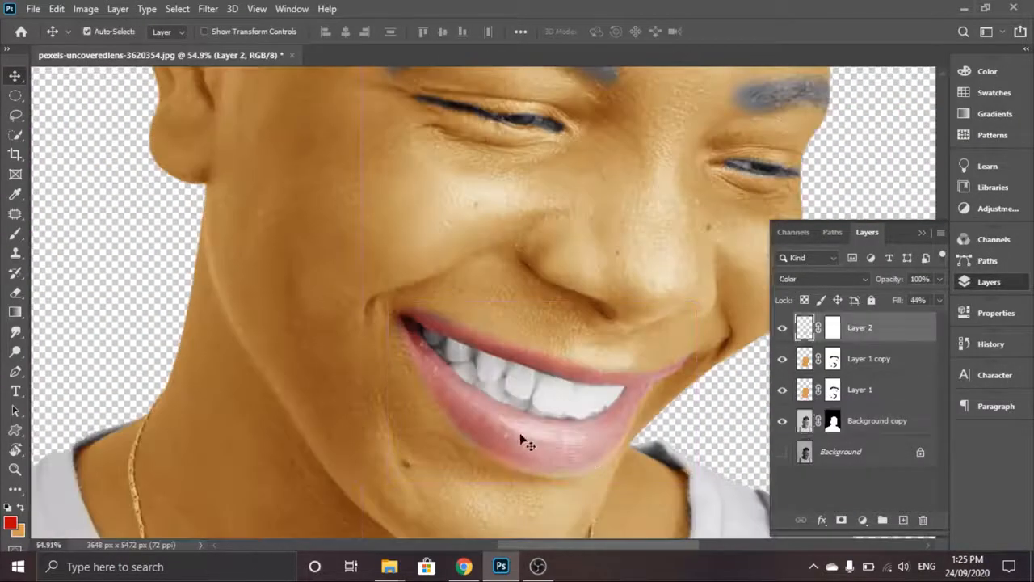
left_click(11, 523)
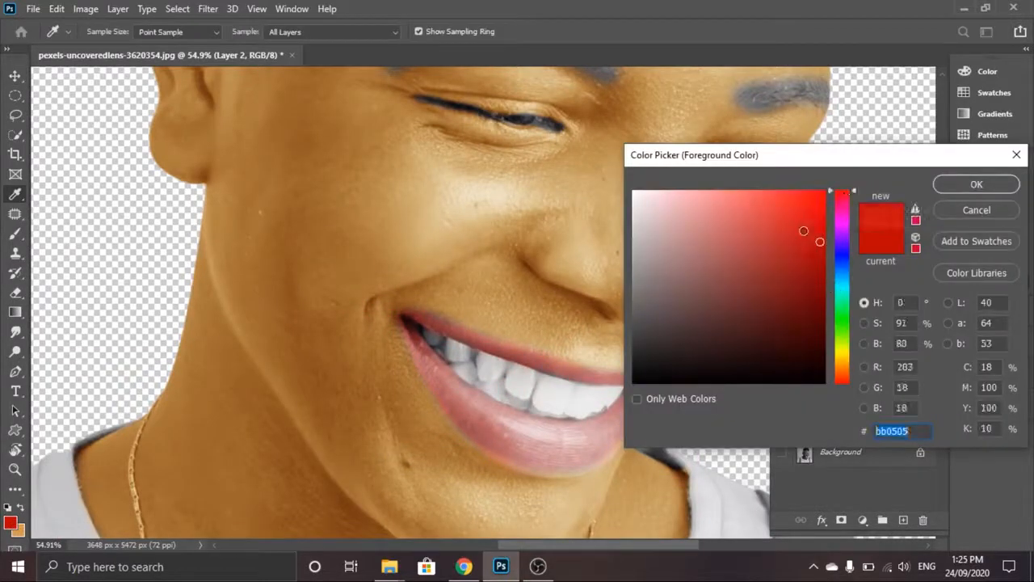
key("Return")
key("alt+shift+BackSpace")
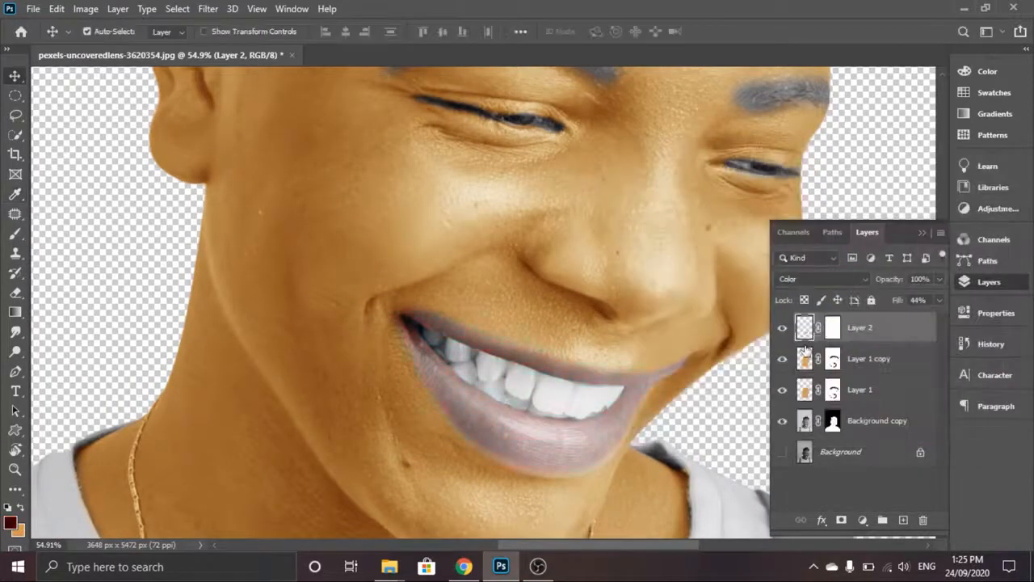
- Refill the lips on Layer 2 with red #c71919 and raise the layer's fill to 56%
left_click(10, 524)
left_click(800, 232)
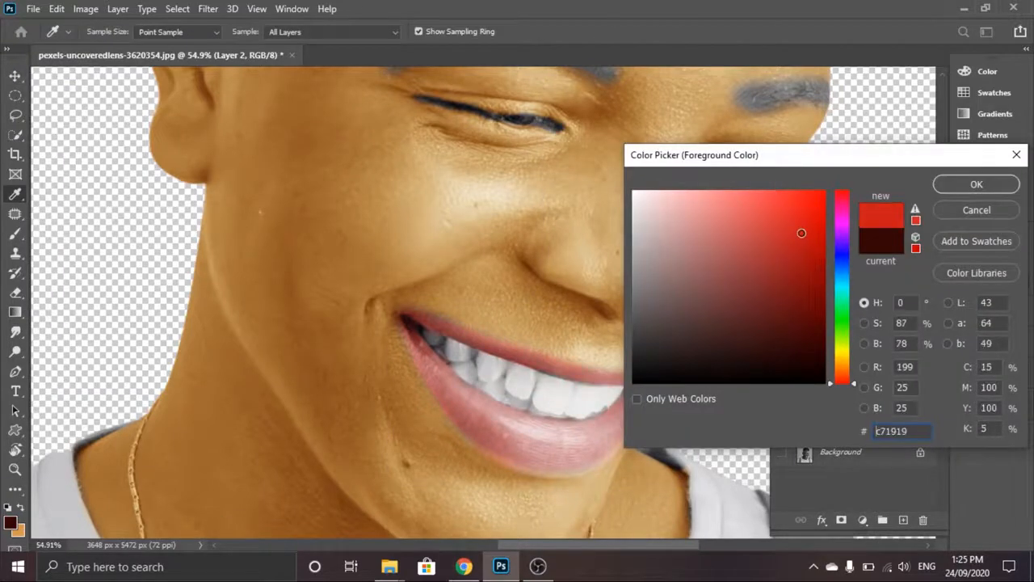
key("Return")
left_click_drag(895, 300, 905, 306)
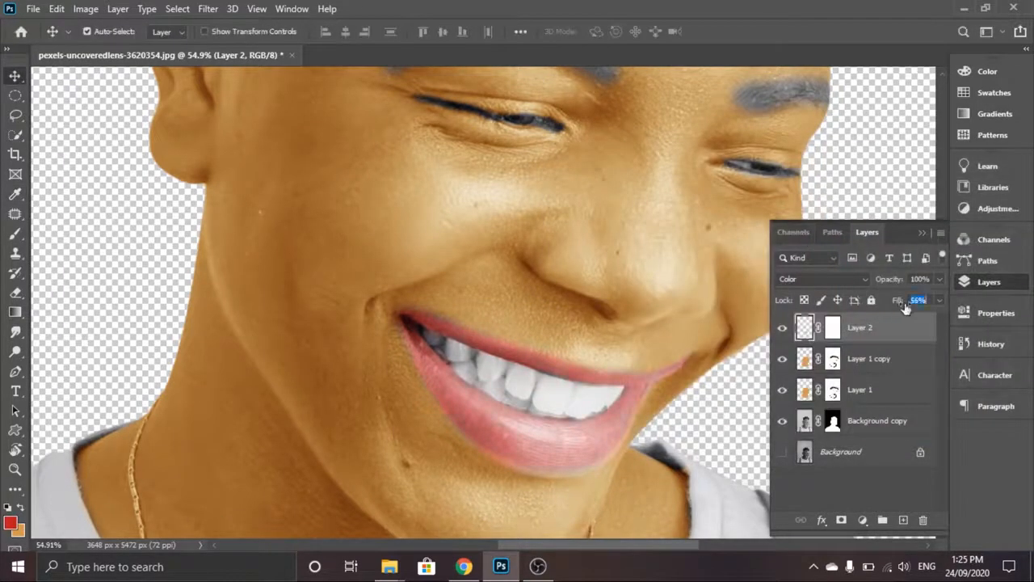
- Add a new top layer and paint over the hair in near-black #141518 with a soft 729 px brush
key("ctrl+minus")
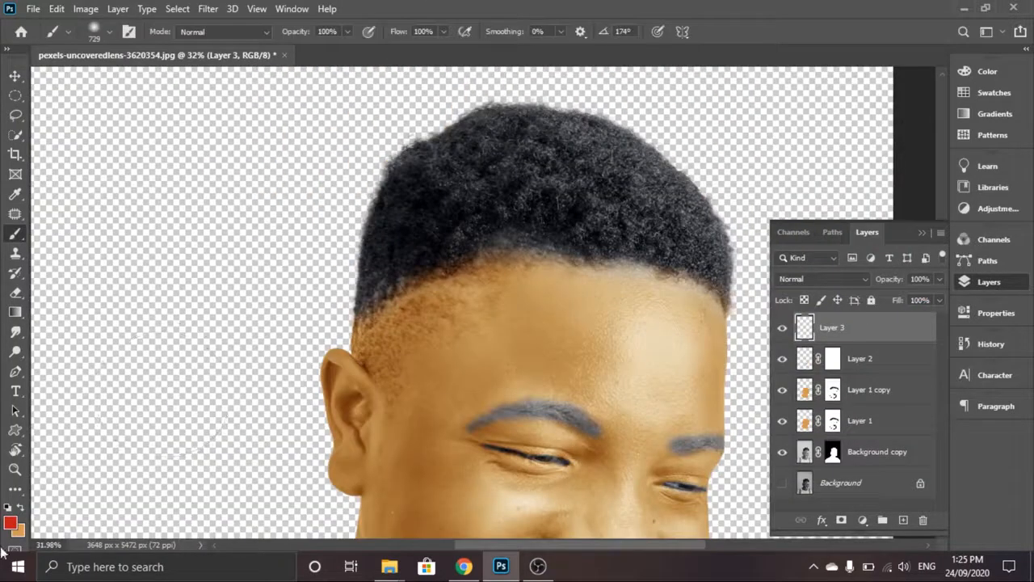
left_click(11, 524)
left_click(487, 212)
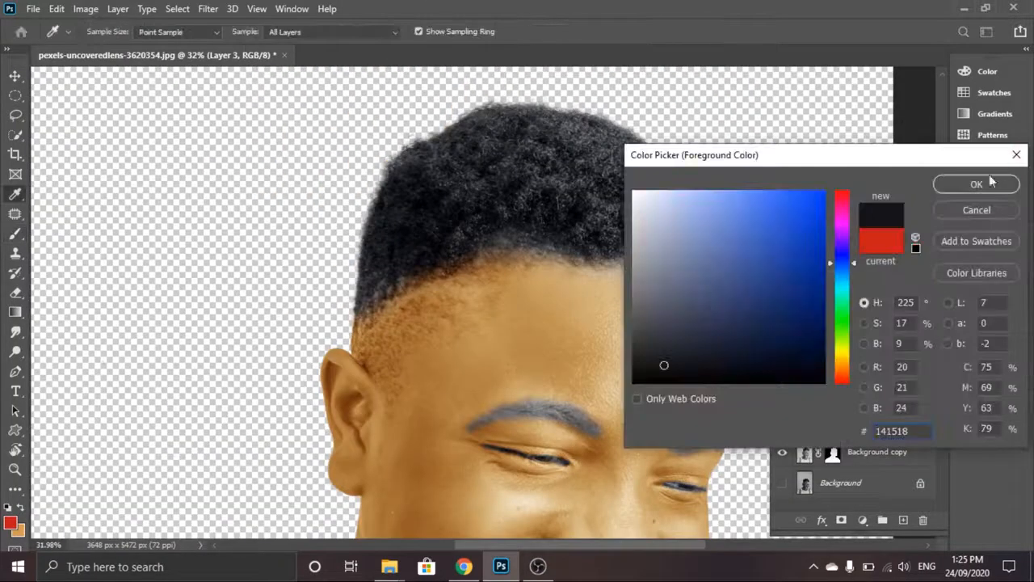
key("Return")
key("b")
mouse_move(381, 219)
left_mouse_down()
mouse_move(404, 231)
mouse_move(397, 246)
left_mouse_up()
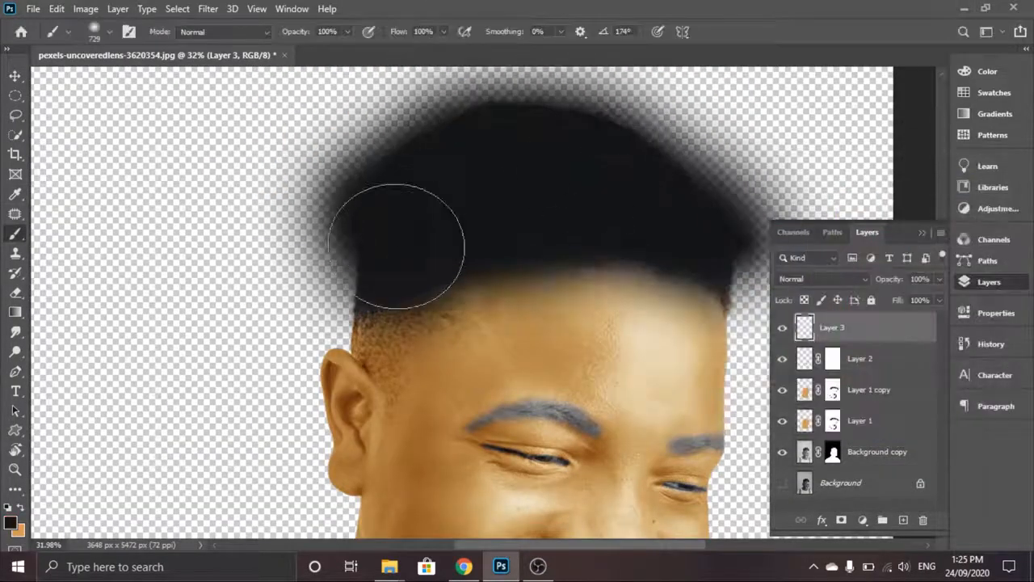
- Set the hair layer's blend mode to Subtract and compare the portrait with that layer hidden and shown
left_click(821, 279)
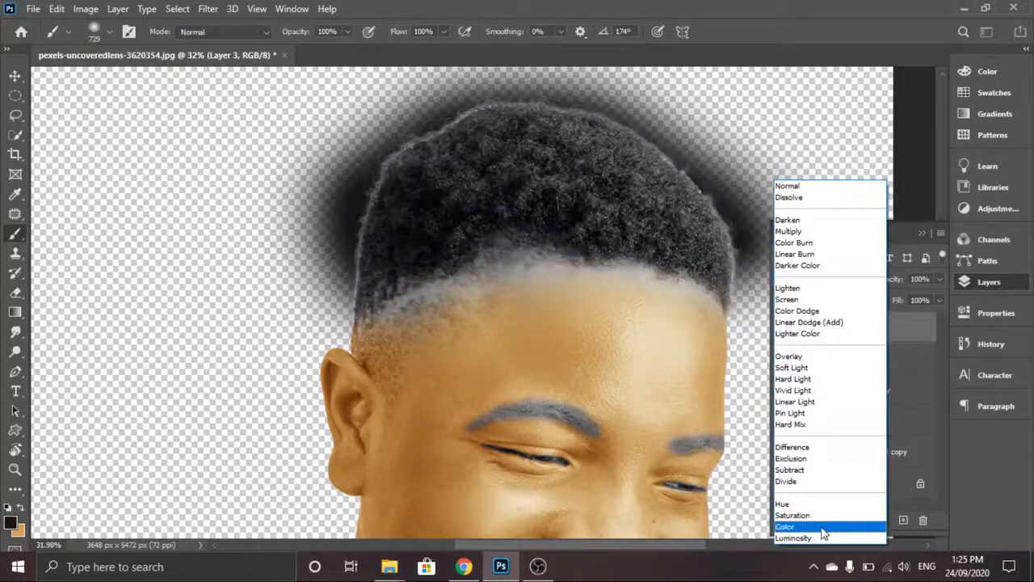
left_click(790, 470)
key("ctrl+0")
left_click(783, 327)
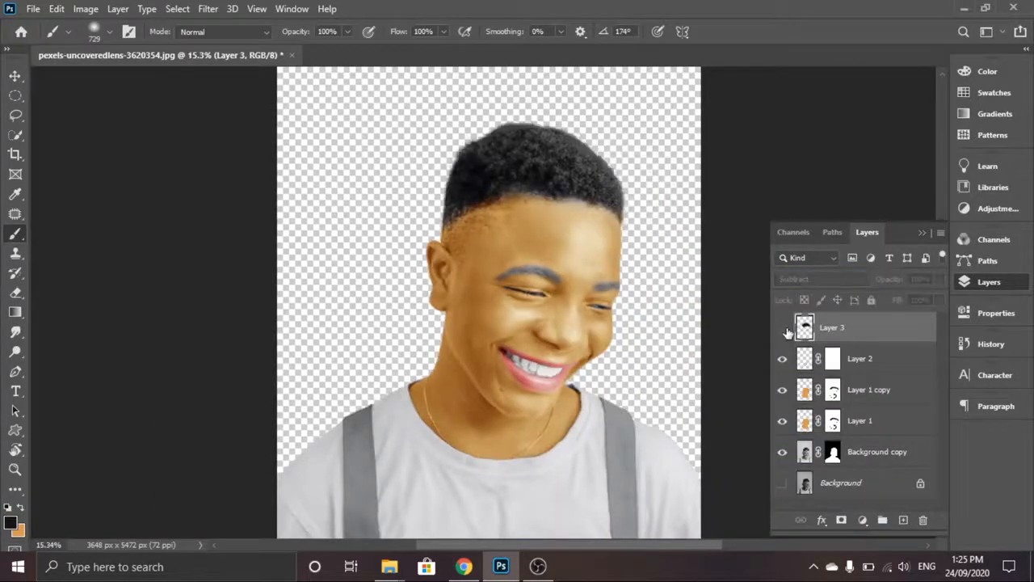
left_click(783, 327)
left_click(783, 328)
left_click(783, 328)
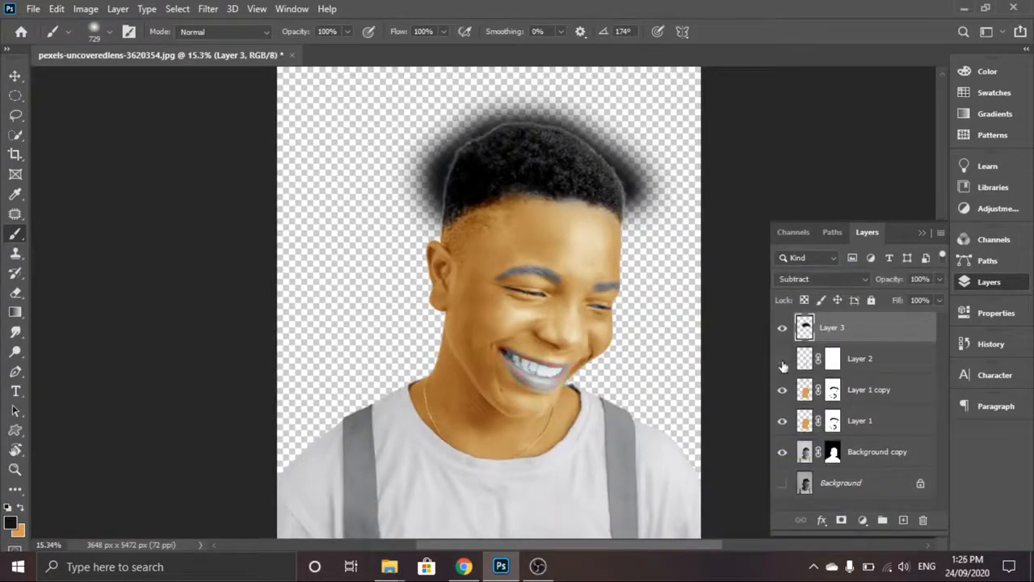
- Move Layer 3 directly above Background copy, clip it to that layer and lower its fill to 33%
left_click_drag(813, 342, 818, 431)
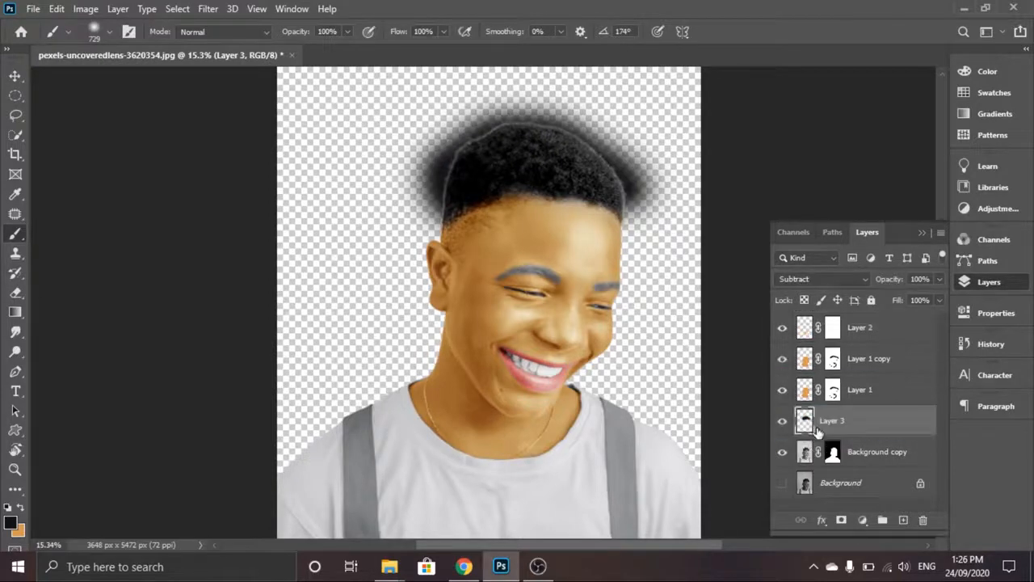
left_click(811, 434, "alt")
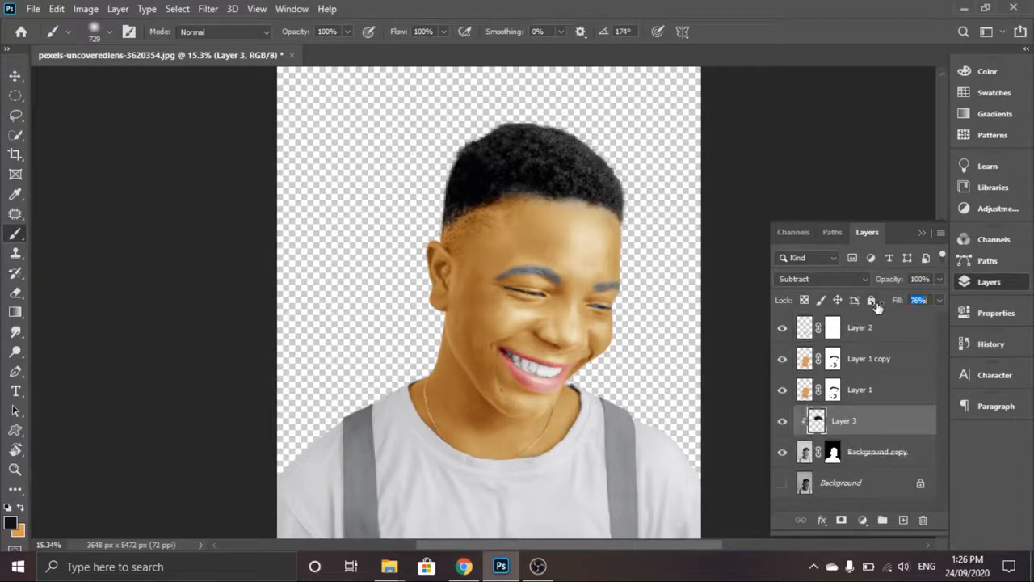
scroll(499, 208, "up", 5)
- Reduce the fill of the two skin tint layers, Layer 1 and Layer 1 copy, together to 85%
key("v")
left_click(595, 265)
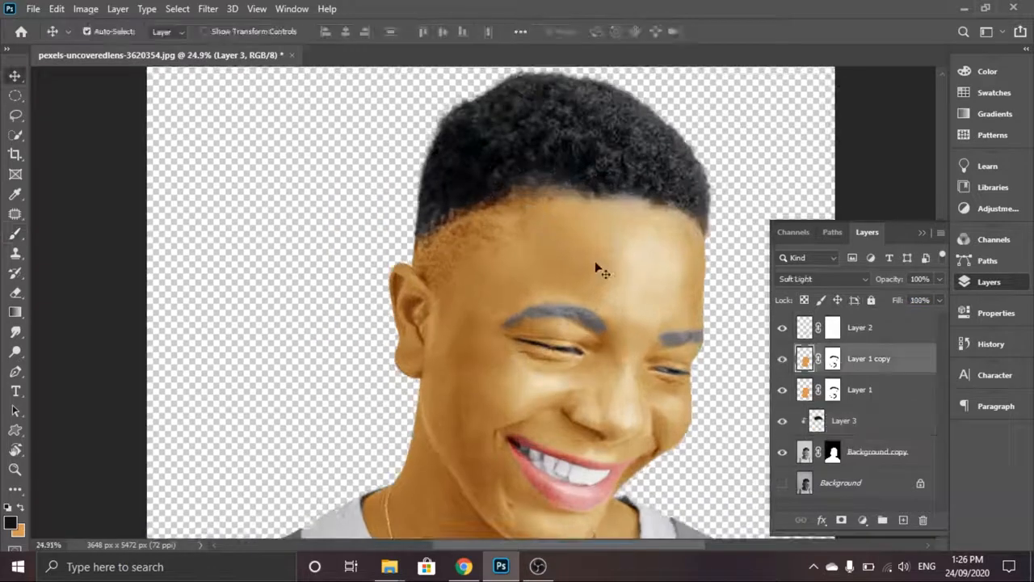
left_click_drag(595, 265, 523, 189)
left_click(812, 393, "shift")
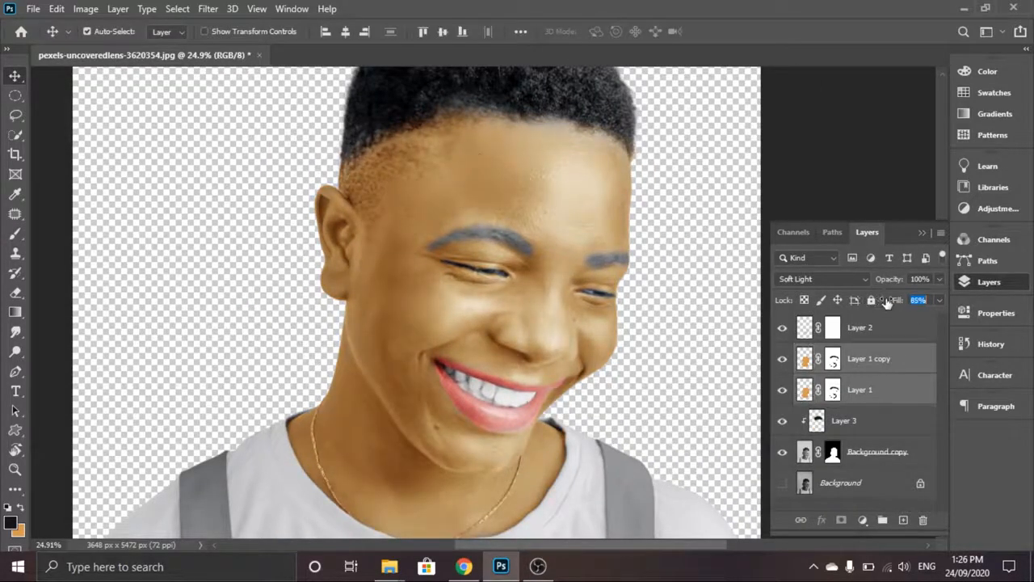
- Add a new empty layer above Layer 3 for colouring the eyebrows with the Brush tool
left_click_drag(565, 161, 598, 206)
left_click(678, 268)
mouse_move(517, 286)
left_mouse_down()
mouse_move(588, 303)
mouse_move(525, 307)
mouse_move(404, 273)
left_mouse_up()
key("b")
left_click(830, 363)
left_click(844, 421)
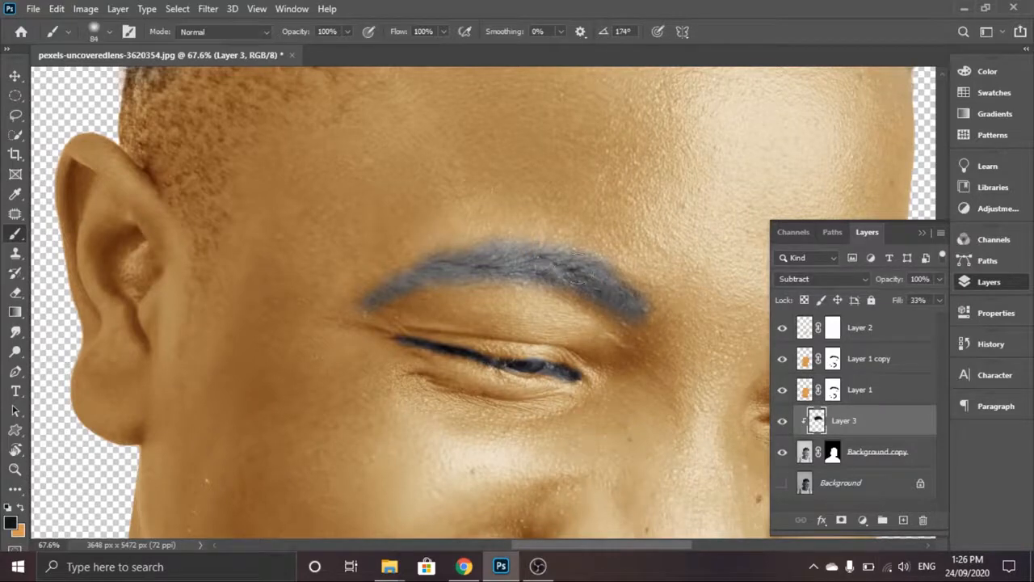
left_click(902, 521)
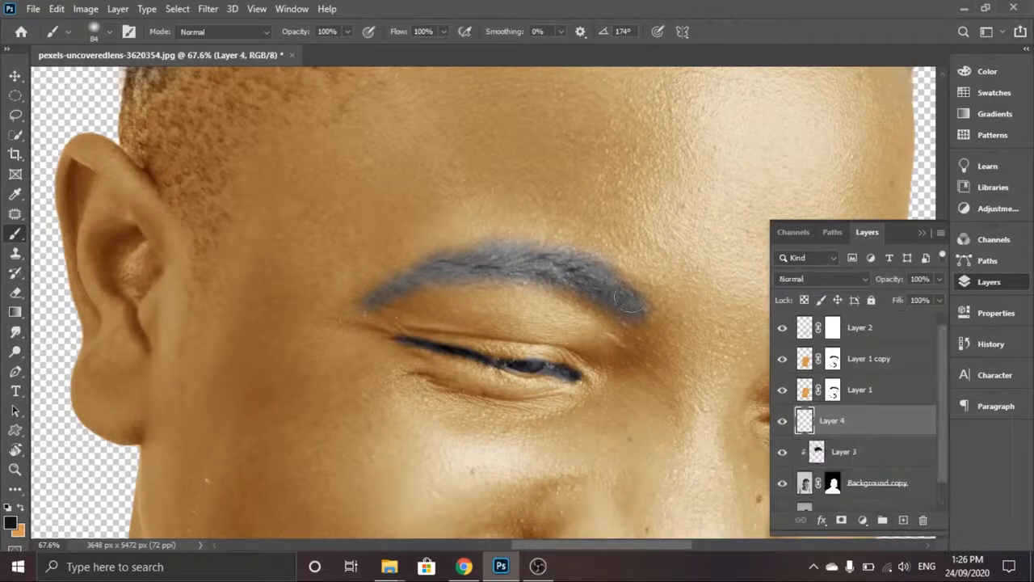
- Try painting the eyebrow nearest the ear near-black with an 84 px brush, and undo the strokes
mouse_move(639, 311)
left_mouse_down()
mouse_move(529, 256)
mouse_move(456, 263)
left_mouse_up()
key("ctrl+z")
mouse_move(642, 315)
left_mouse_down()
mouse_move(521, 260)
mouse_move(389, 301)
left_mouse_up()
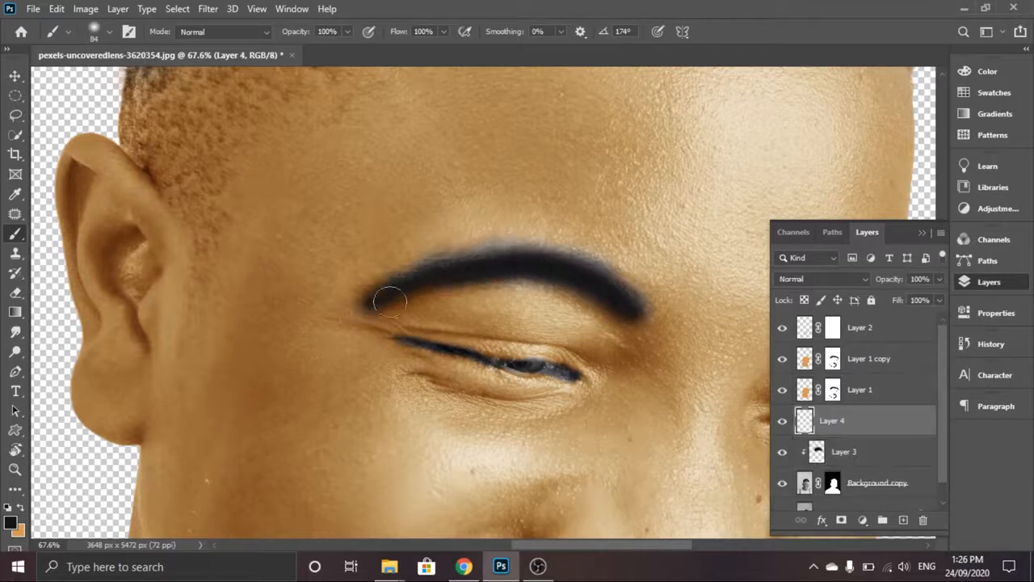
key("ctrl+z")
key("ctrl+z")
key("ctrl+z")
- Paint the eyebrow nearest the ear near-black with a soft 102 px brush and set its layer to Soft Light
mouse_move(600, 268)
left_mouse_down()
mouse_move(646, 305)
mouse_move(635, 309)
left_mouse_up()
mouse_move(637, 309)
left_mouse_down()
mouse_move(600, 283)
mouse_move(388, 284)
mouse_move(362, 301)
left_mouse_up()
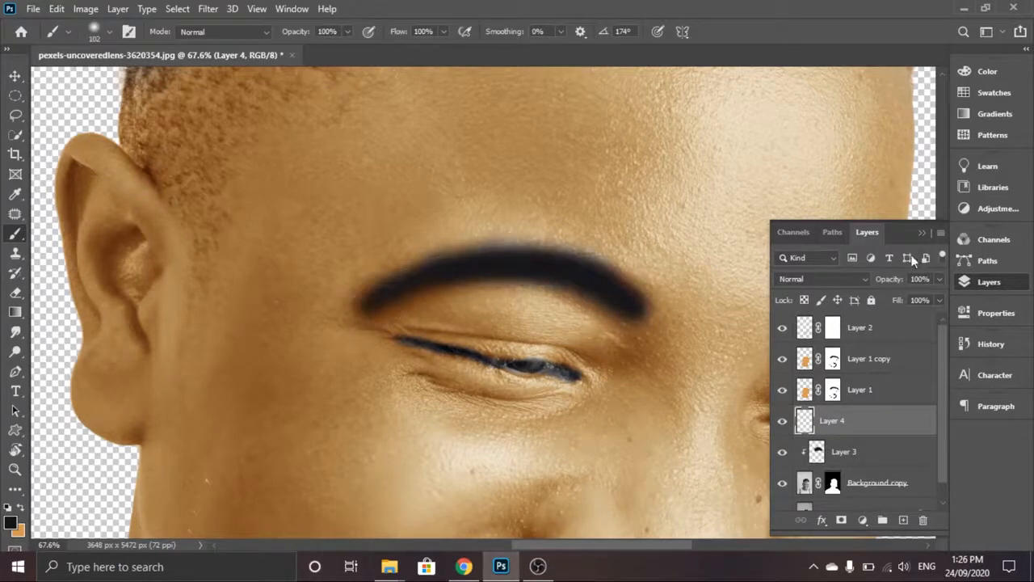
left_click(865, 279)
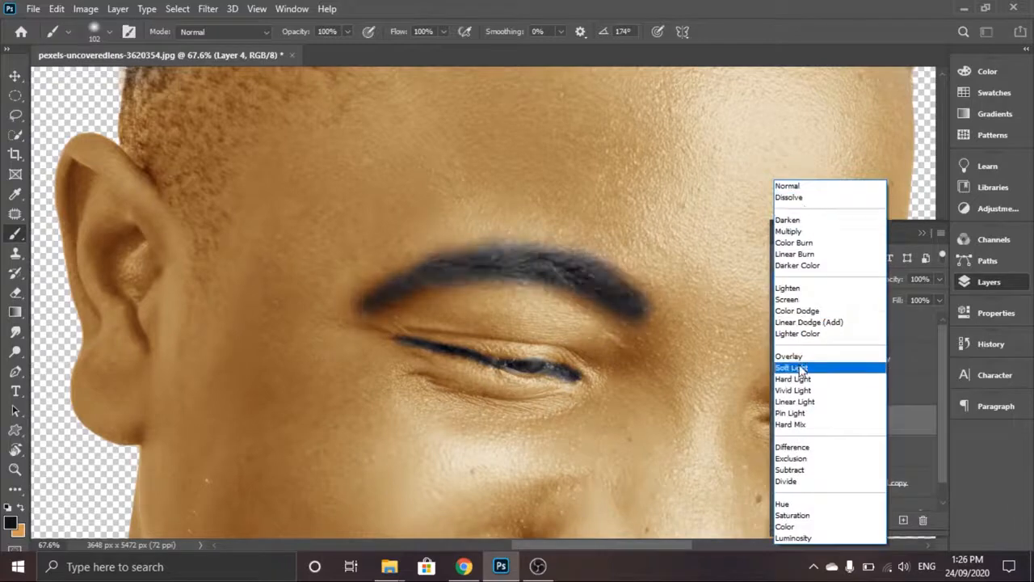
left_click(804, 361)
scroll(475, 202, "down", 5)
left_click_drag(475, 203, 582, 228, "ctrl")
left_click_drag(564, 339, 497, 297)
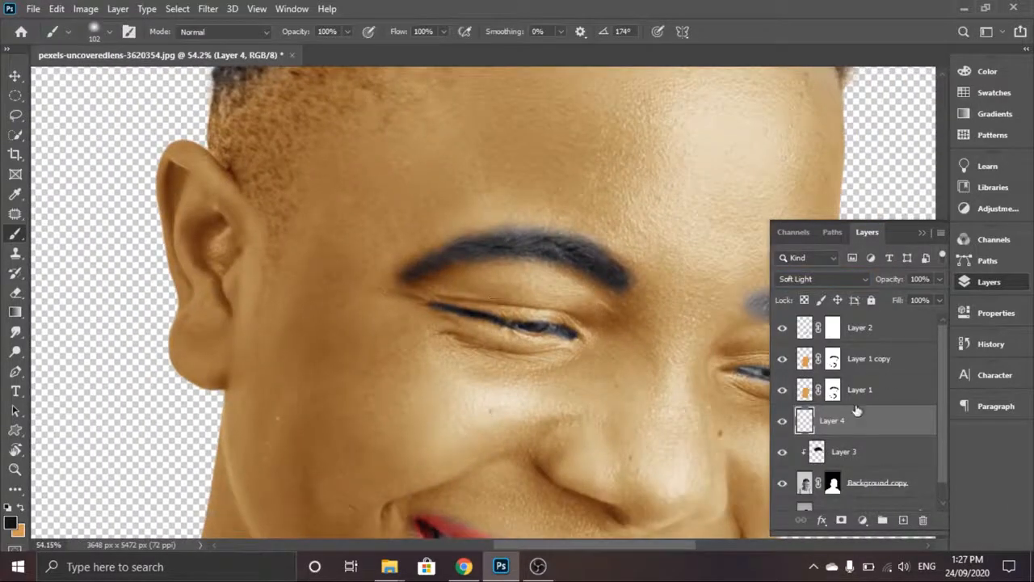
- Place the eyebrow layer, Layer 4, directly beneath Layer 3 as a clipped layer and reduce its fill to 40%
left_click_drag(857, 412, 858, 461)
left_click_drag(897, 300, 852, 303)
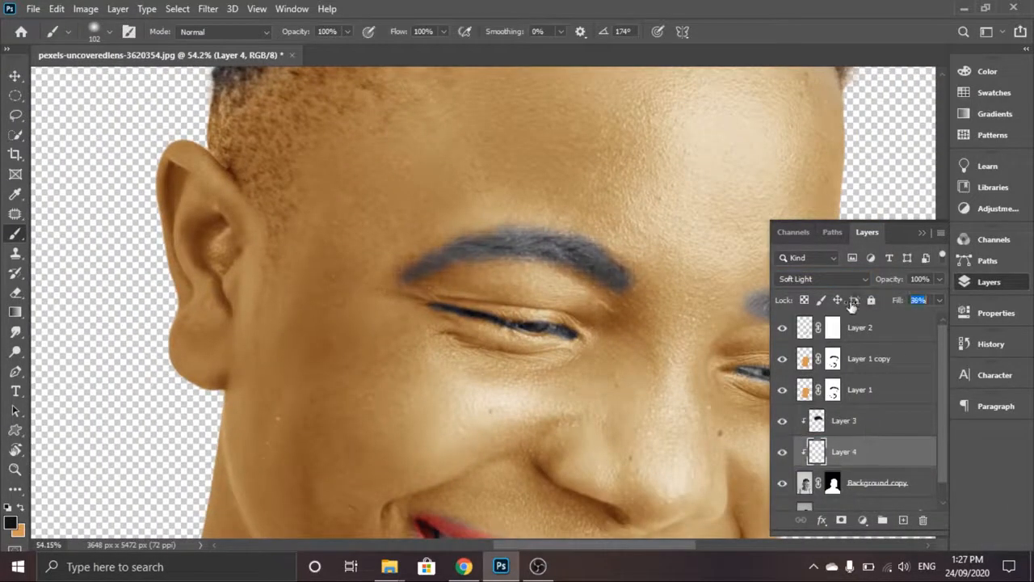
scroll(548, 241, "down", 3)
scroll(509, 240, "up", 3)
key("v")
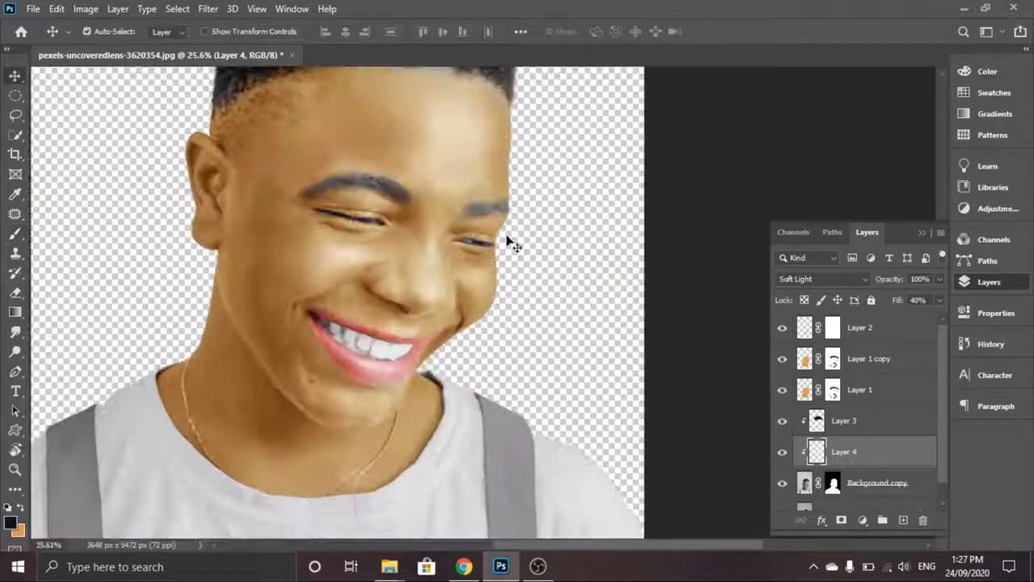
scroll(553, 257, "up", 1)
key("b")
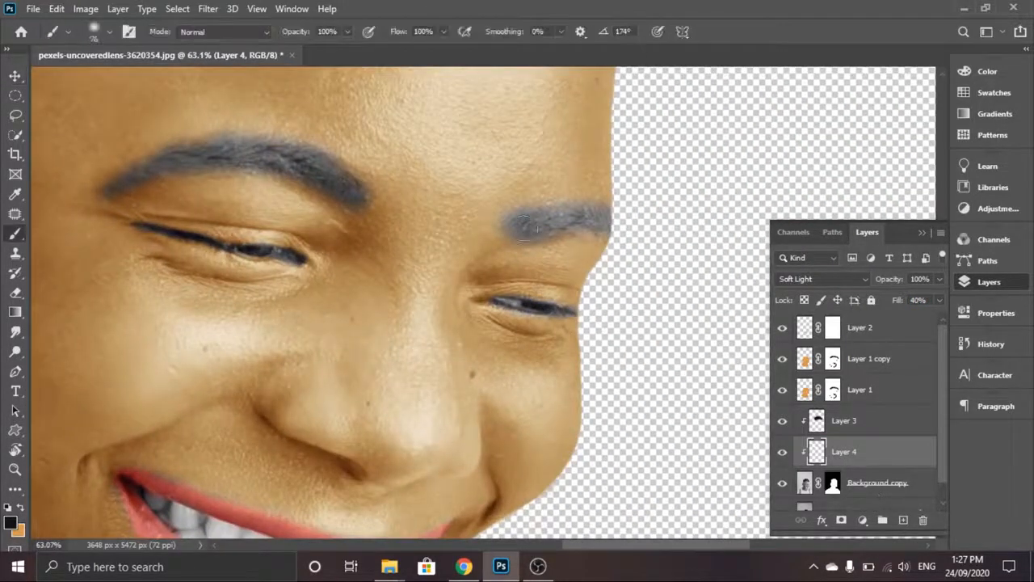
scroll(501, 232, "down", 3)
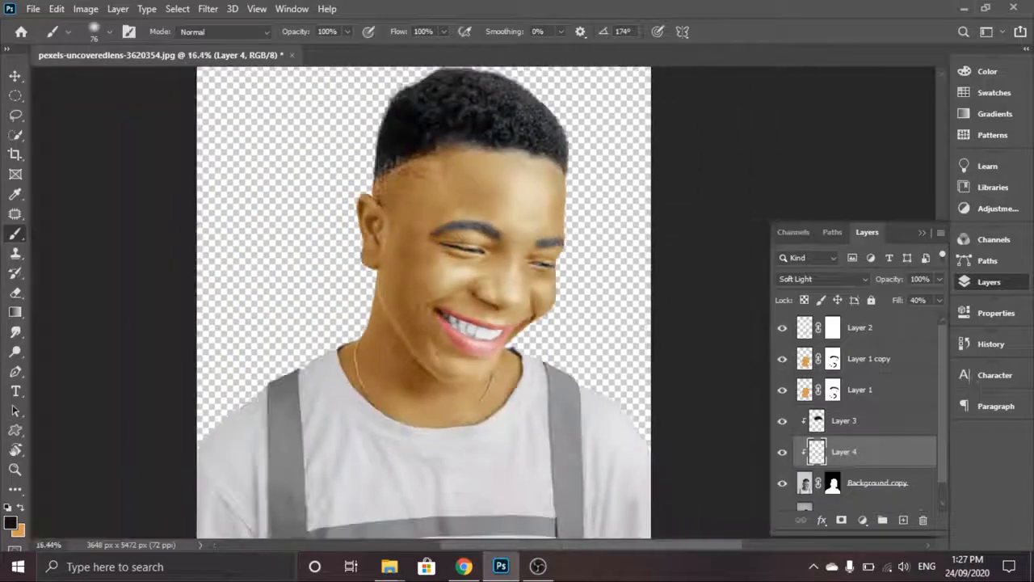
- Paint black on the Layer 1 copy mask with a soft 526 px brush at 25% opacity to fade the tint over the temple hairline
key("v")
scroll(538, 218, "up", 2)
left_click(804, 364)
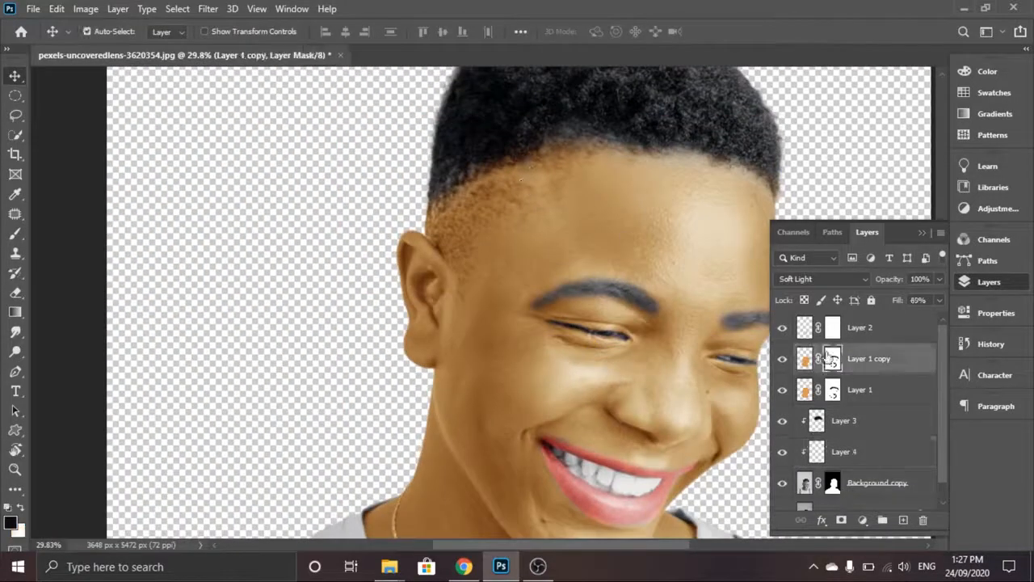
key("b")
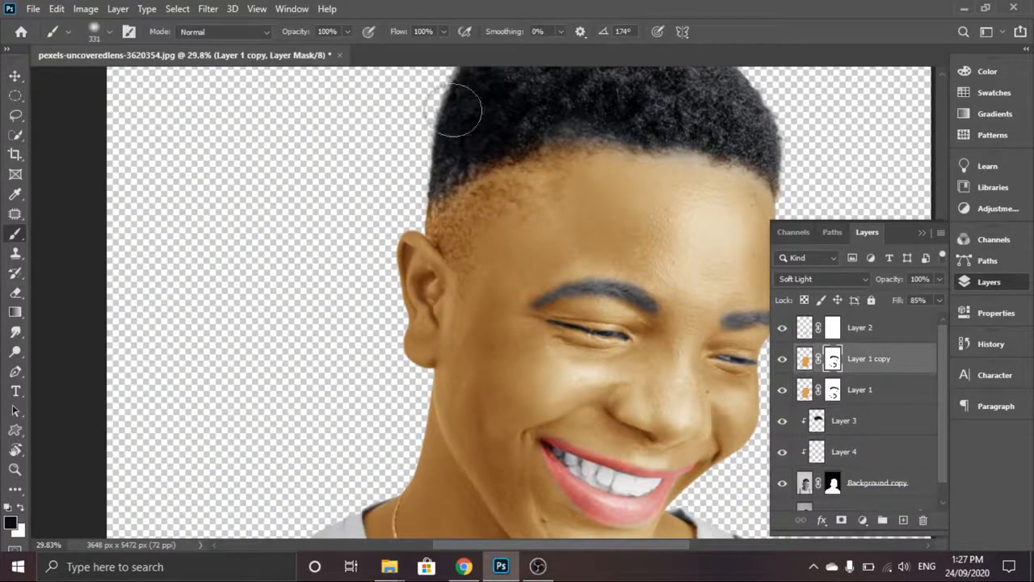
left_click_drag(505, 207, 521, 202, "alt")
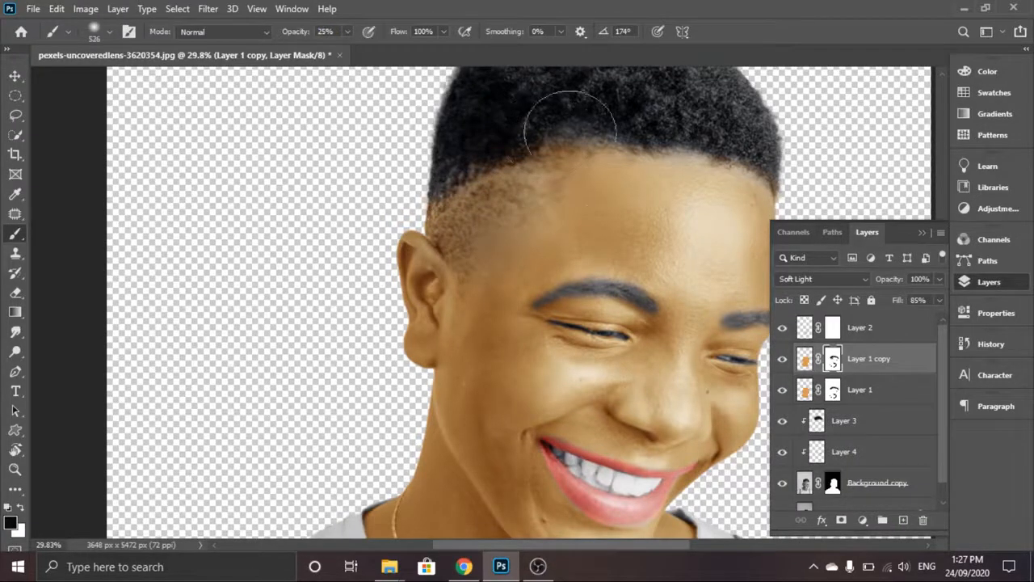
scroll(503, 205, "up", 2)
left_click_drag(507, 184, 609, 238)
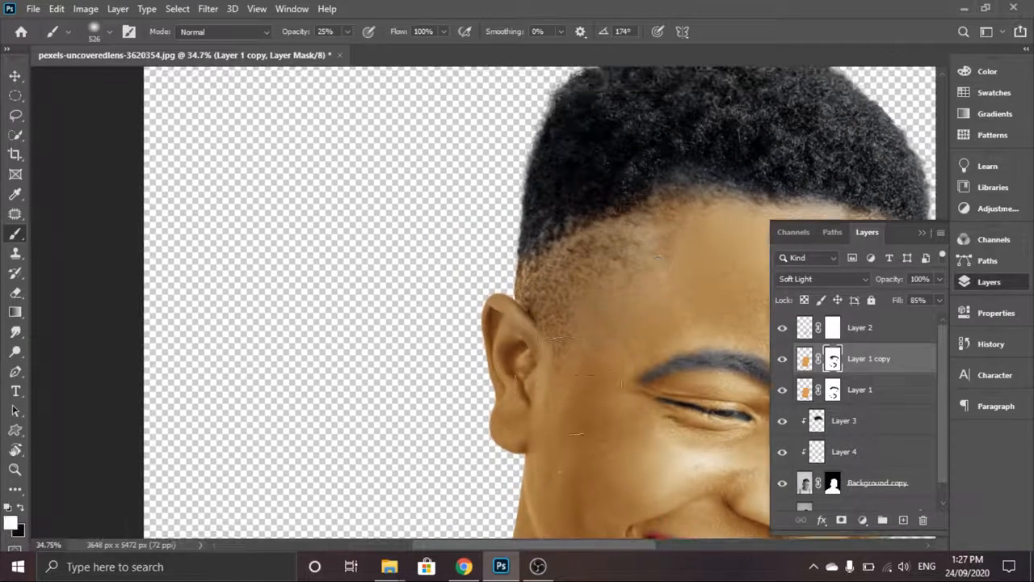
- Fade the Layer 1 skin tint over the faded temple hair by brushing its mask with black at 25% opacity
left_click(834, 390)
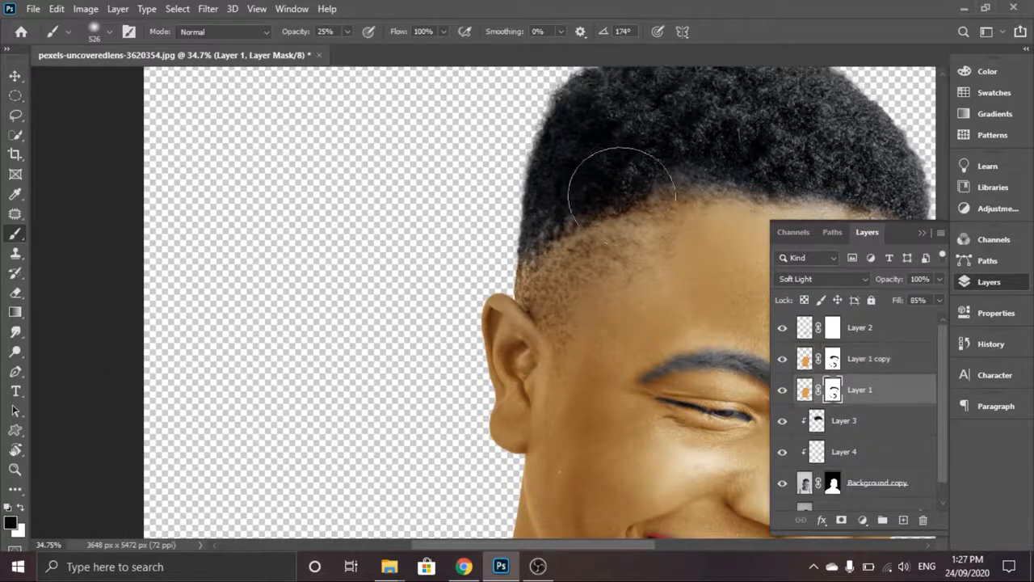
left_click_drag(690, 245, 472, 270)
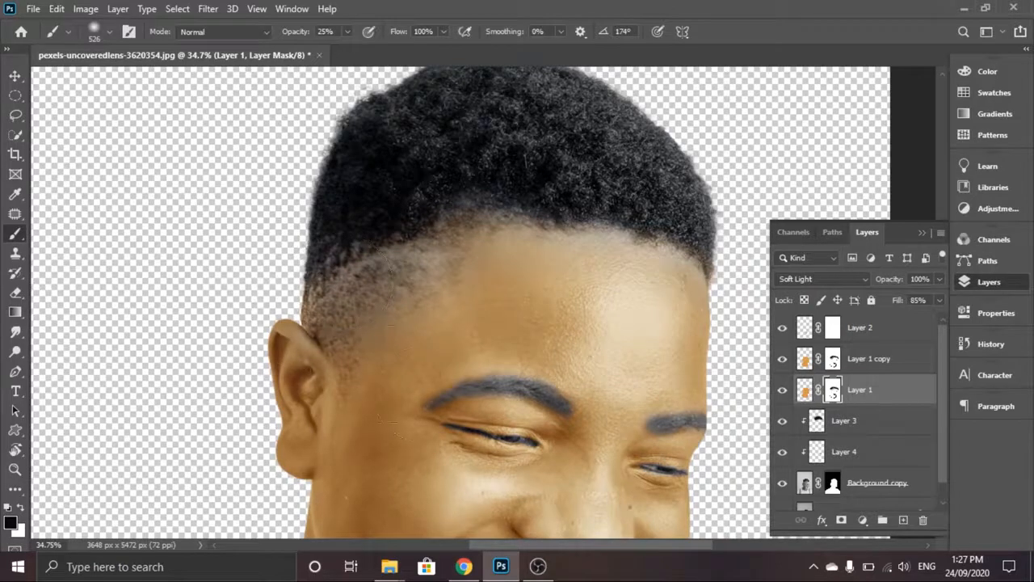
left_click_drag(438, 366, 550, 333)
scroll(399, 340, "up", 8)
mouse_move(399, 339)
left_mouse_down()
mouse_move(622, 307)
mouse_move(542, 309)
left_mouse_up()
- Restore the Layer 1 skin tint over the ear by brushing its mask with white at 204 px
key("x")
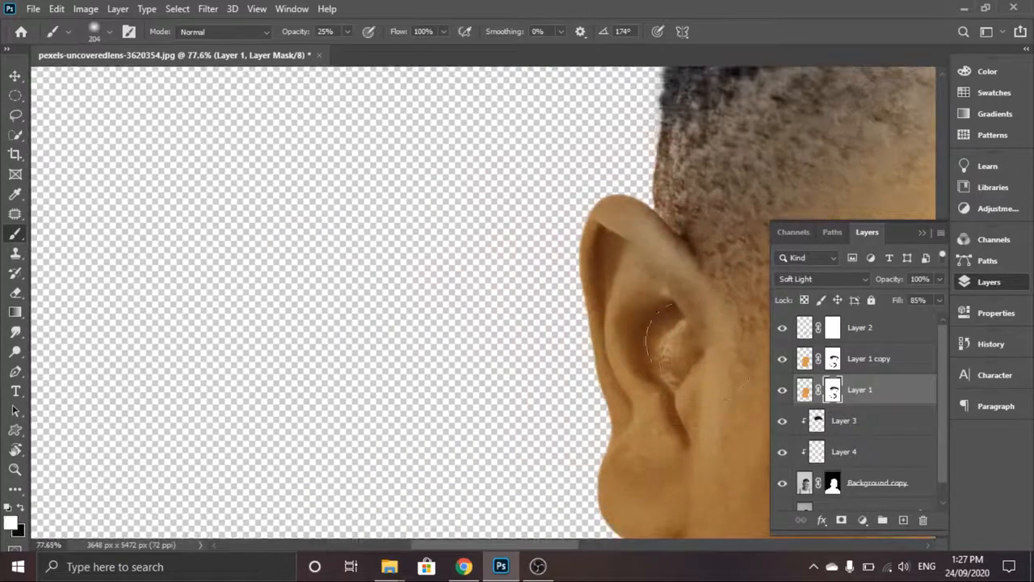
left_click_drag(474, 330, 152, 288)
scroll(247, 296, "down", 20)
scroll(404, 202, "up", 8)
left_click_drag(456, 338, 465, 324)
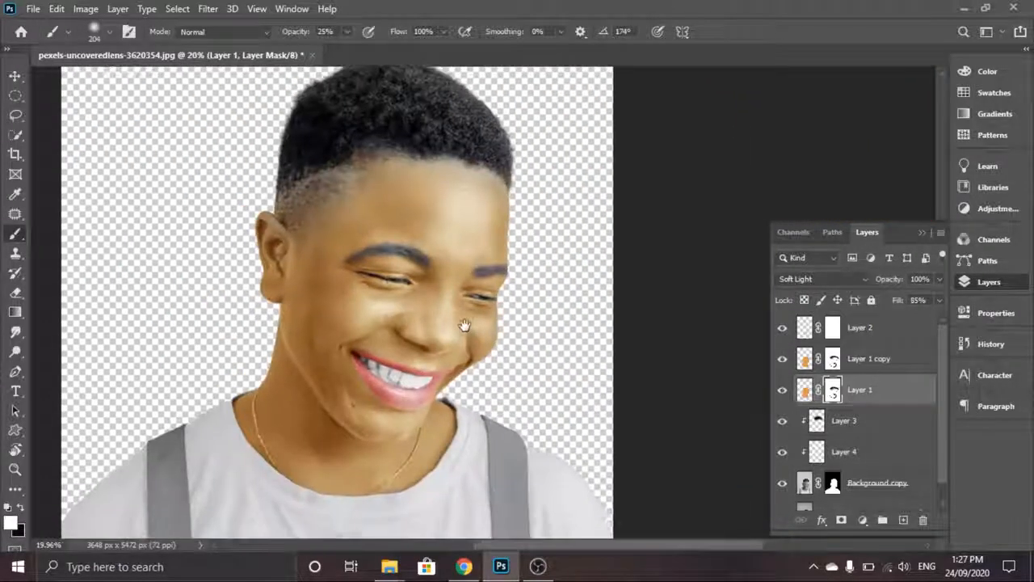
scroll(465, 325, "up", 1)
key("v")
scroll(555, 185, "up", 1)
left_click(830, 368, "shift")
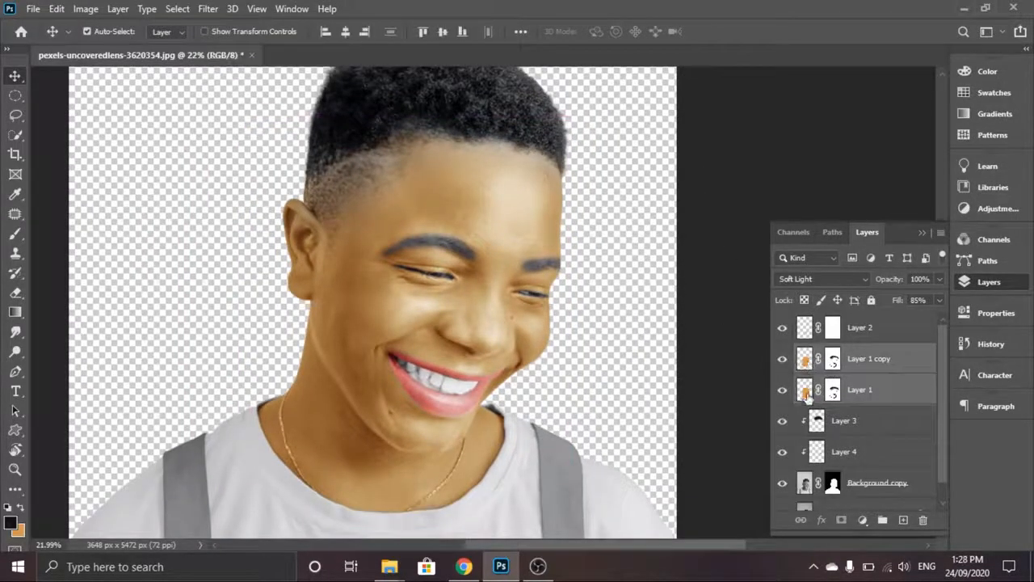
key("ctrl+k")
key("Escape")
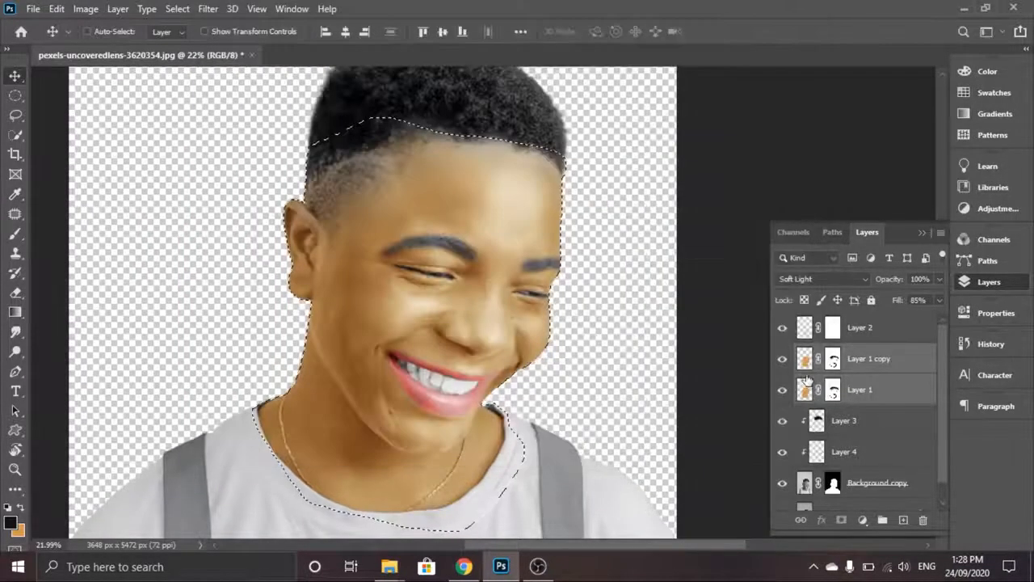
left_click_drag(462, 263, 522, 305)
left_click_drag(534, 444, 545, 220)
left_click(882, 333)
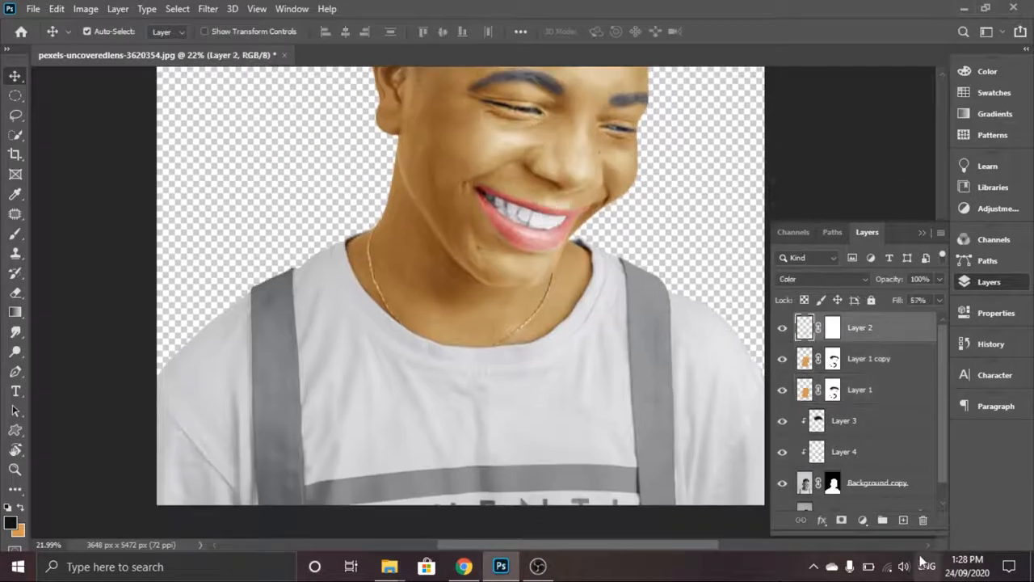
left_click(903, 520)
key("ctrl+z")
- Select the grey overall straps and the horizontal band on the Background copy layer with the Quick Selection tool
left_click(806, 486)
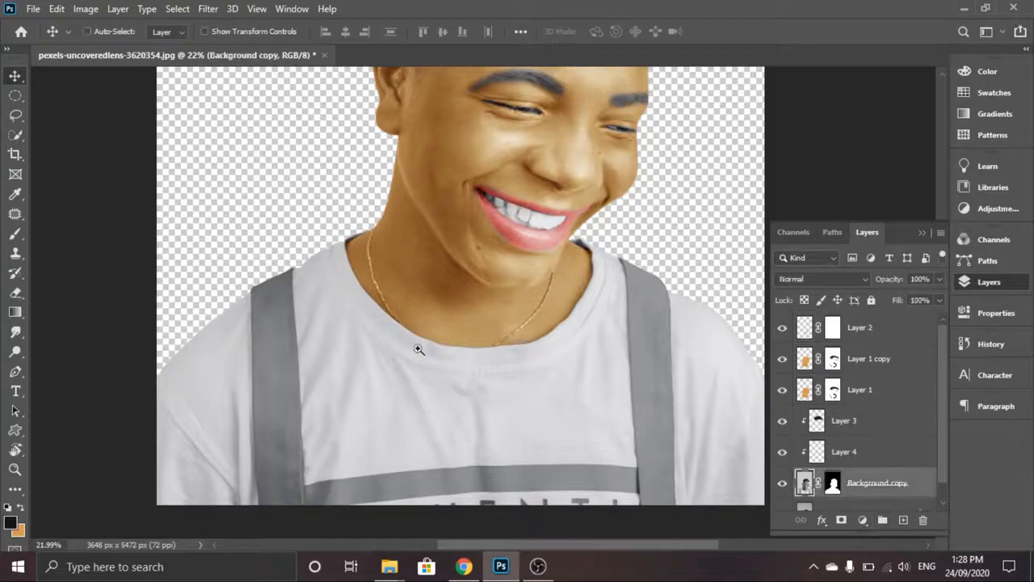
left_click_drag(416, 350, 428, 348)
key("w")
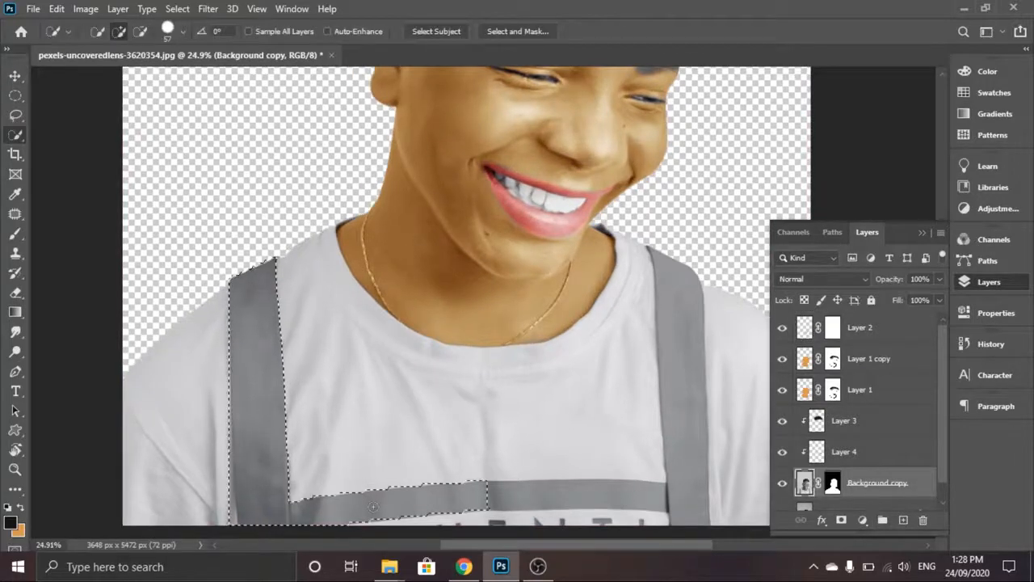
mouse_move(514, 492)
left_mouse_down()
mouse_move(610, 494)
mouse_move(681, 529)
mouse_move(620, 518)
mouse_move(441, 537)
mouse_move(682, 503)
left_mouse_up()
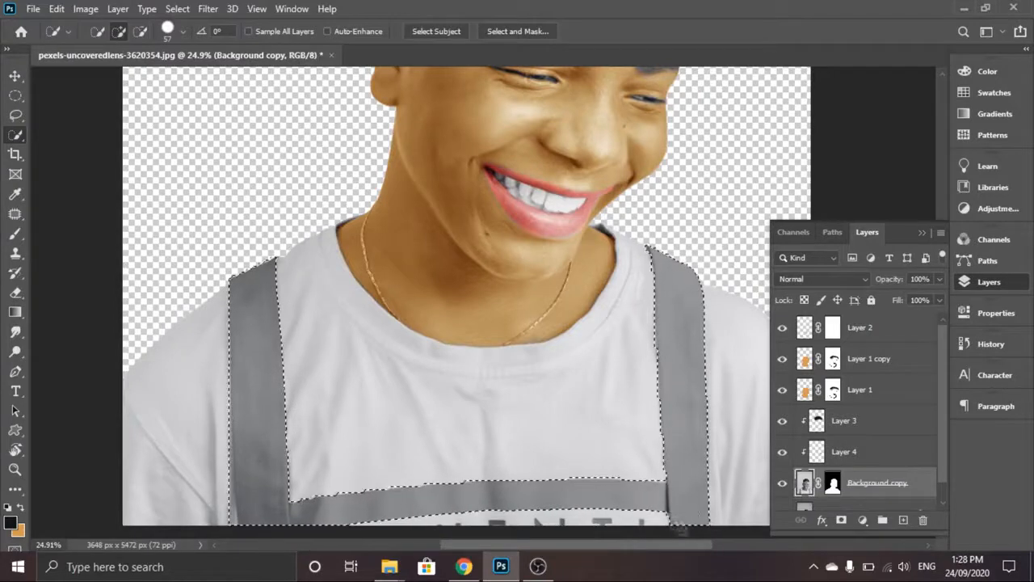
- Clean up the strap selection by removing the spilled shirt areas around the strap edges and the band's lower corners
scroll(669, 518, "up", 5)
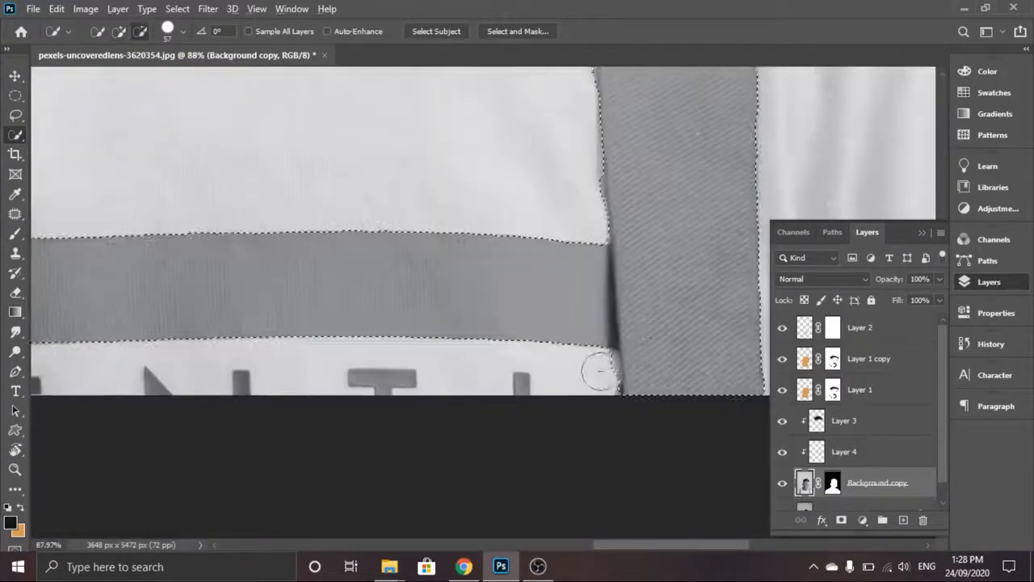
scroll(639, 339, "down", 4)
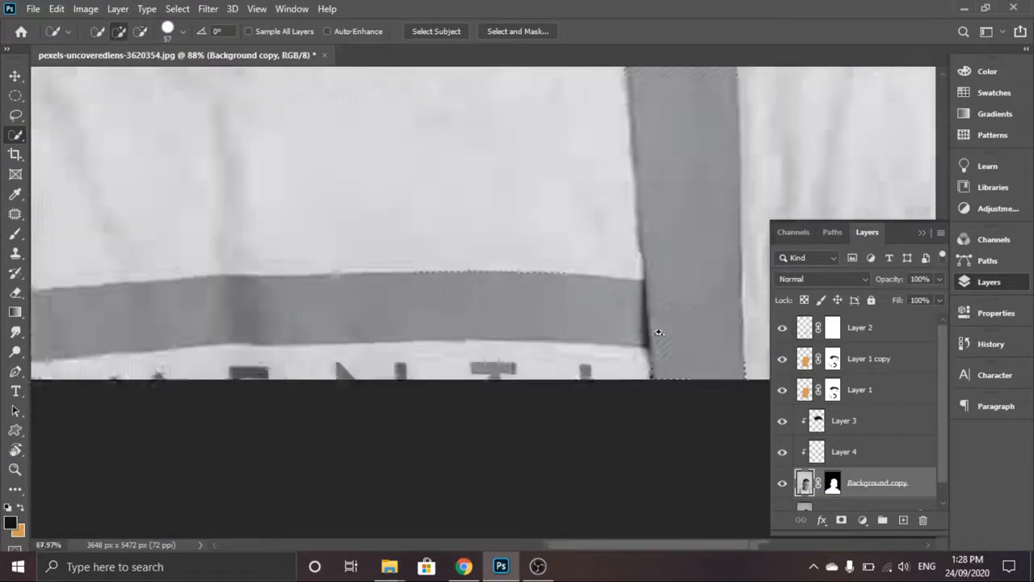
scroll(381, 272, "down", 2)
scroll(250, 299, "up", 4)
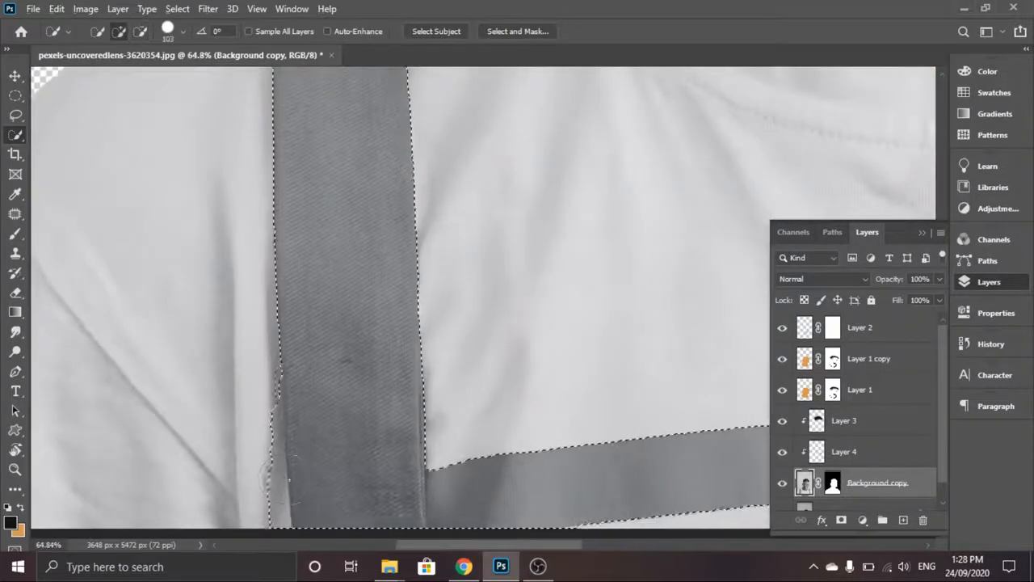
scroll(275, 319, "down", 3)
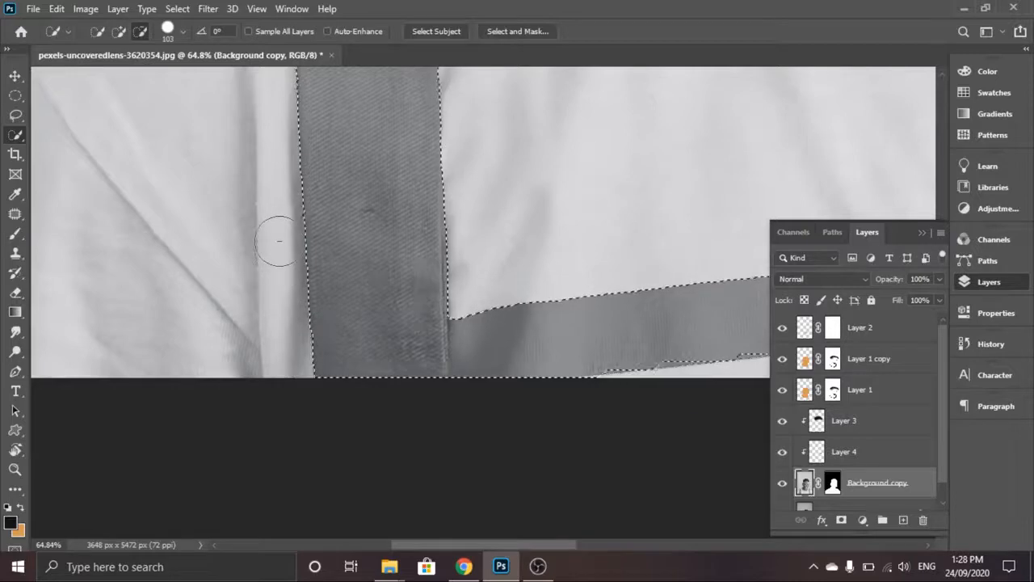
scroll(321, 396, "down", 4)
left_click_drag(492, 284, 260, 383)
left_click_drag(447, 367, 421, 370)
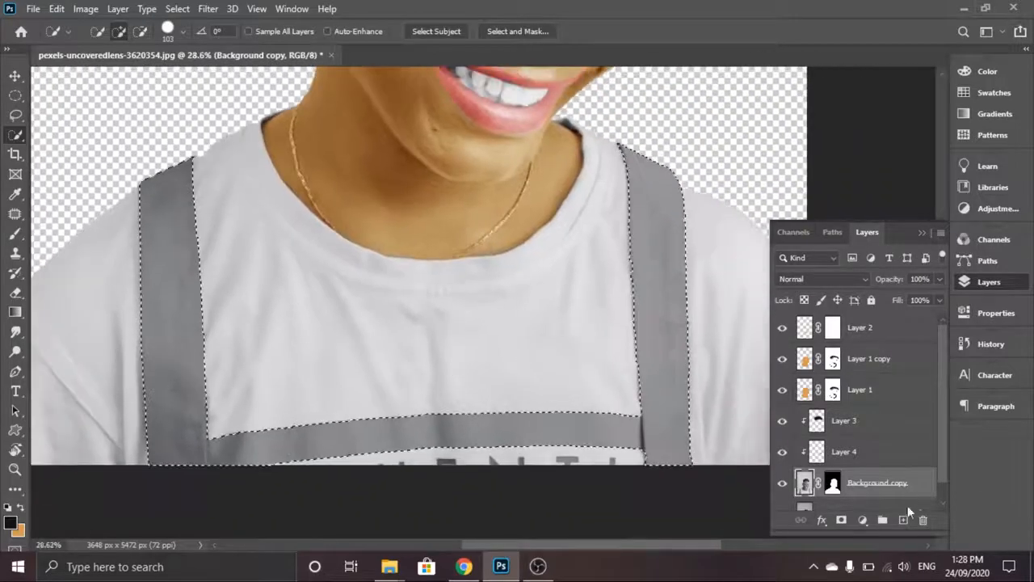
- Add a Hue/Saturation adjustment layer limited to the selected straps and band, and colour them blue
left_click(862, 520)
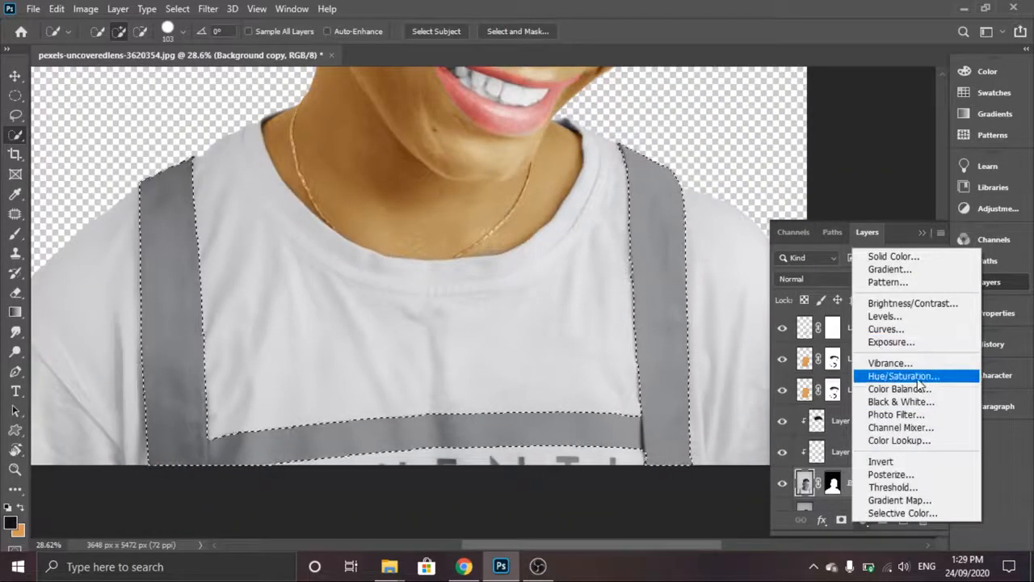
left_click(877, 369)
left_click(843, 460)
scroll(504, 414, "down", 3)
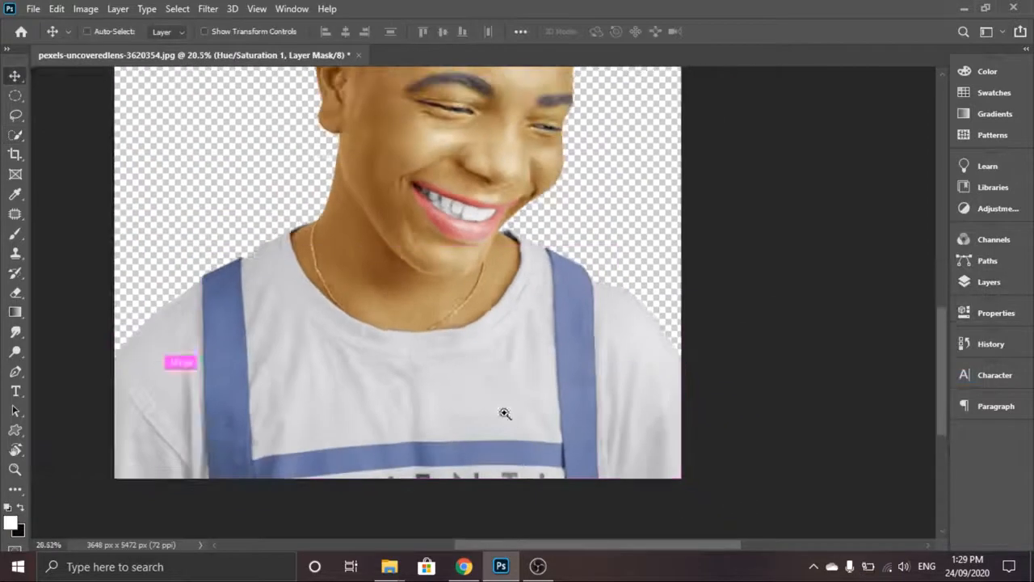
- Quick-select the white shirt front between the straps on Background copy, extending the selection up to the collar and shoulder
key("w")
left_click_drag(427, 391, 368, 400)
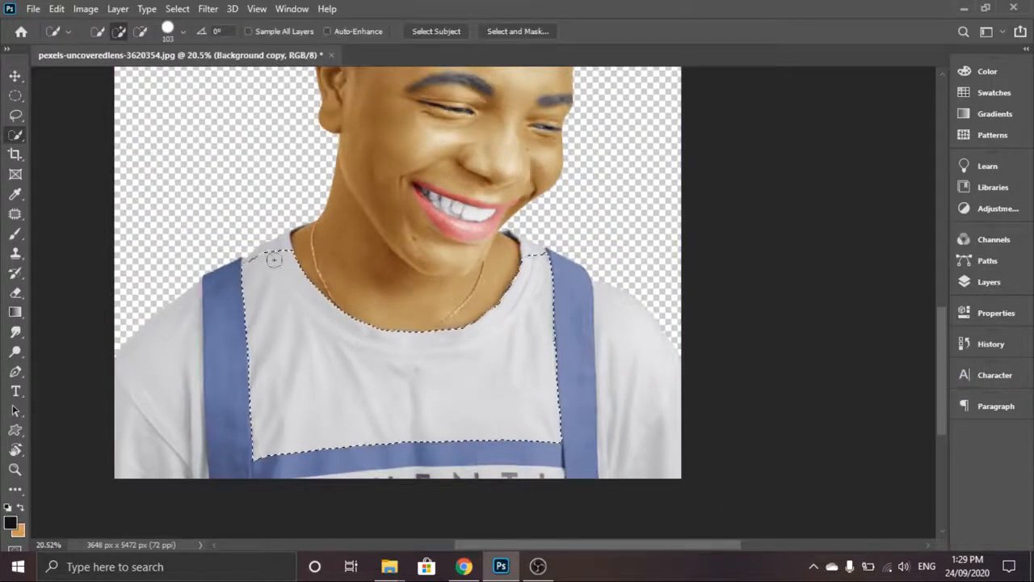
scroll(282, 240, "up", 4)
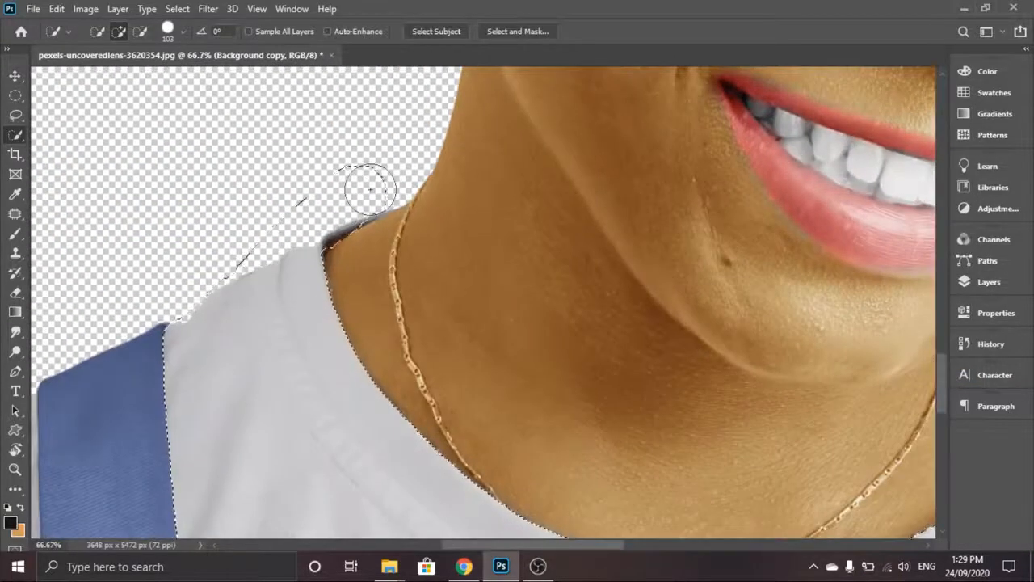
left_click_drag(254, 379, 381, 254)
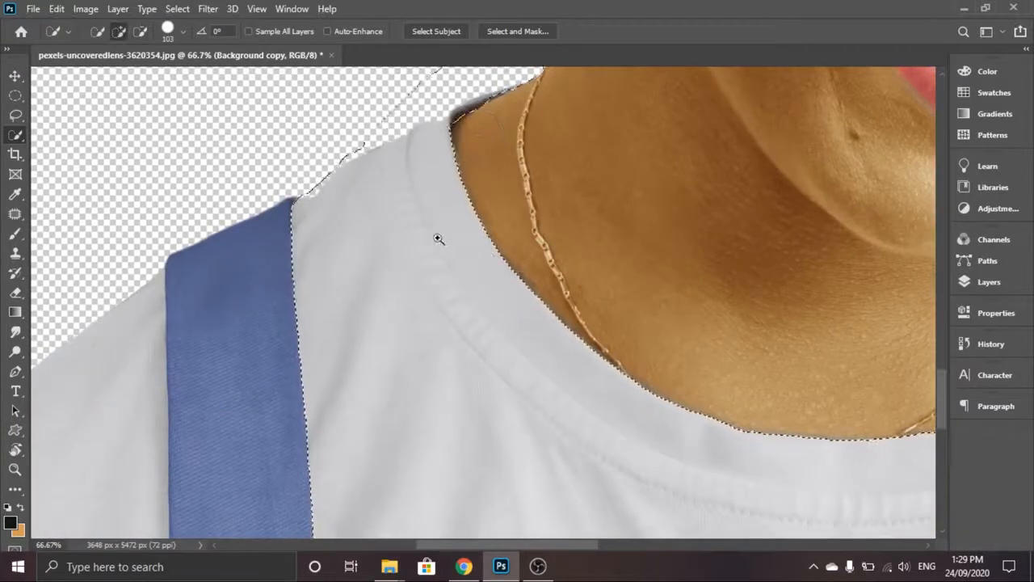
- Add the sleeve outside the strap to the shirt selection and refine its boundary along the blue strap
scroll(438, 240, "down", 3)
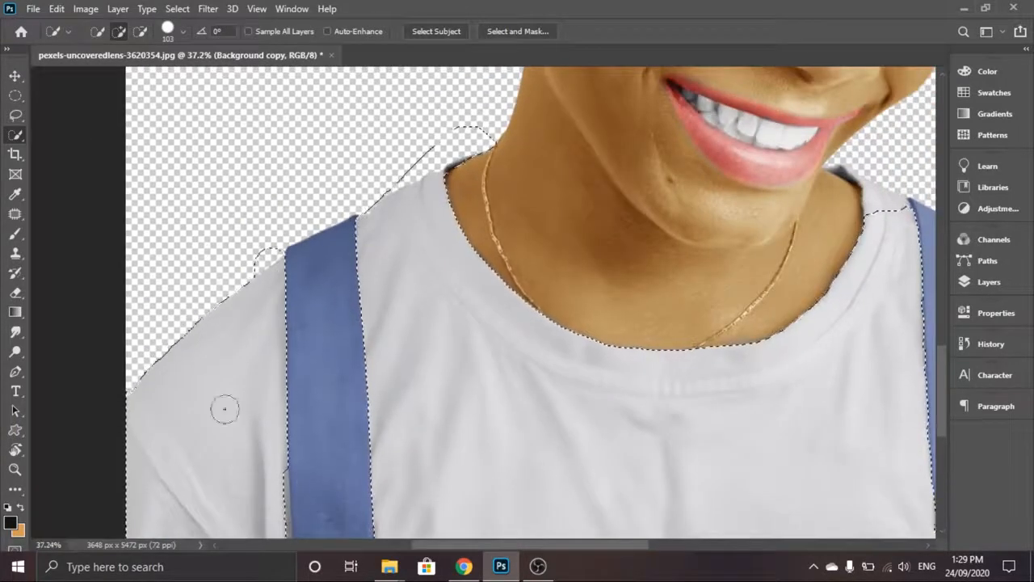
scroll(225, 408, "down", 3)
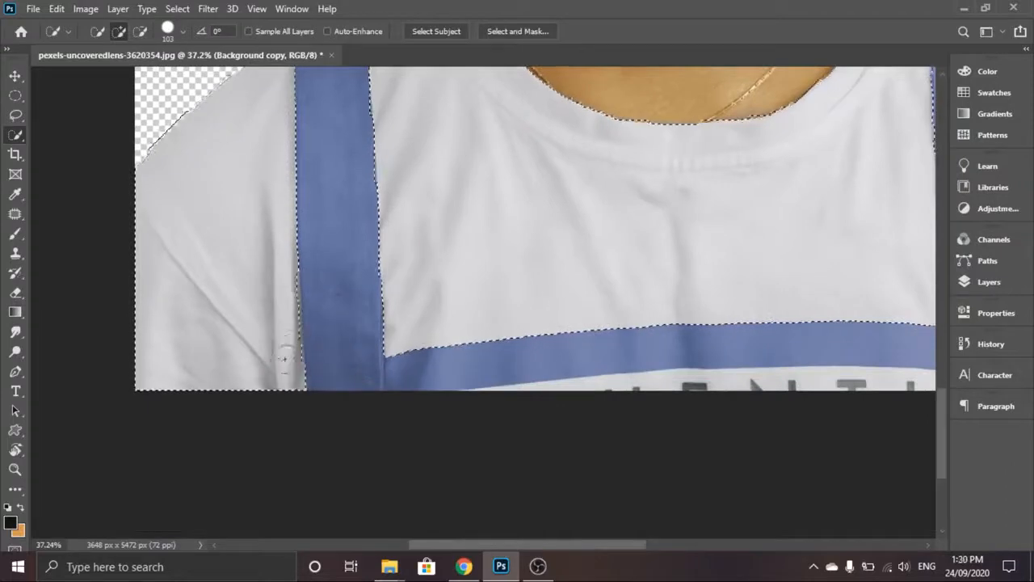
scroll(284, 359, "up", 4)
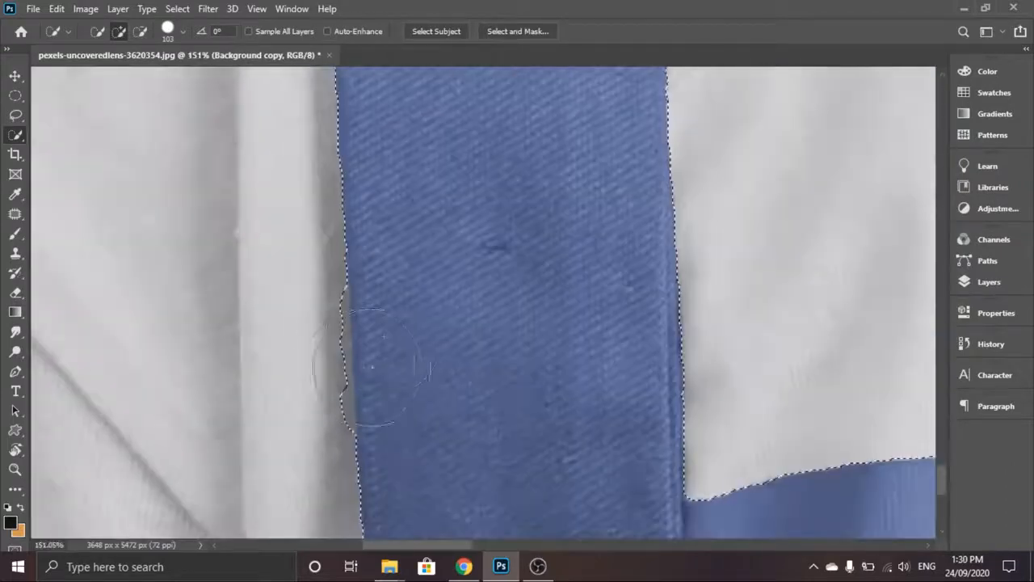
key("l")
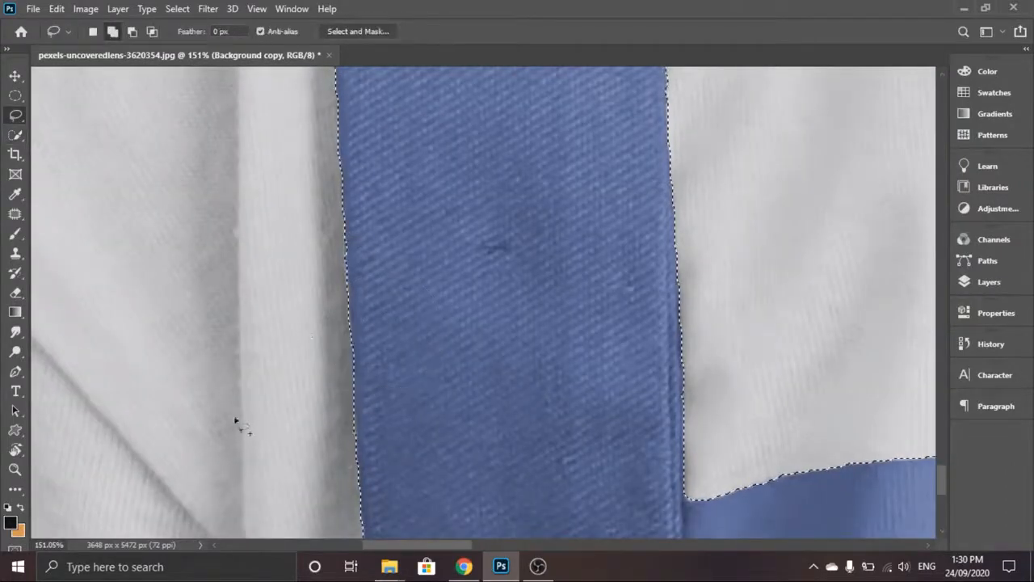
key("b")
scroll(235, 420, "down", 5)
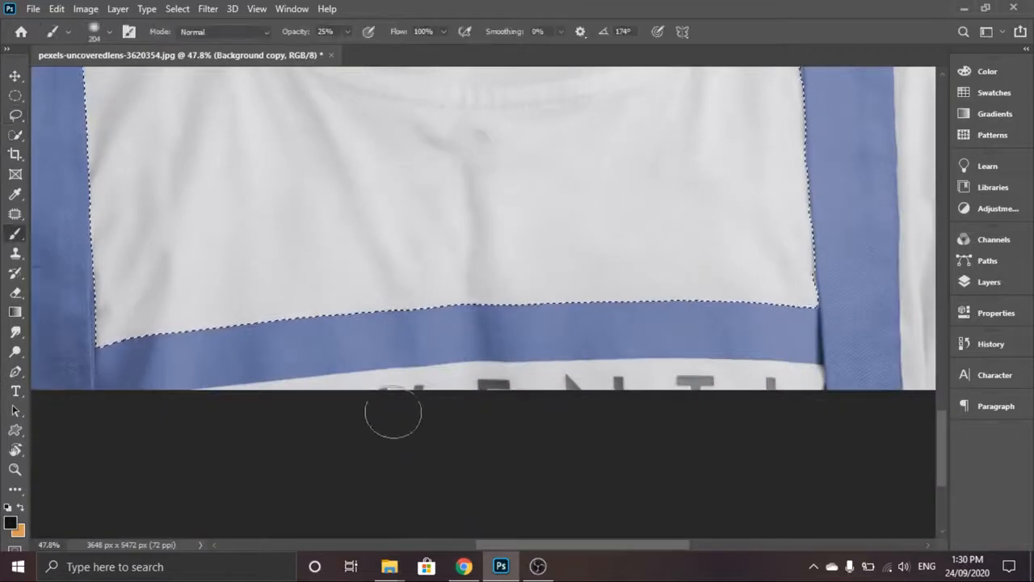
- Add the lettered shirt strip below the blue band to the selection and refine its corner beside the strap with a smaller brush
key("w")
mouse_move(393, 414)
left_mouse_down()
mouse_move(345, 396)
mouse_move(699, 383)
mouse_move(824, 392)
left_mouse_up()
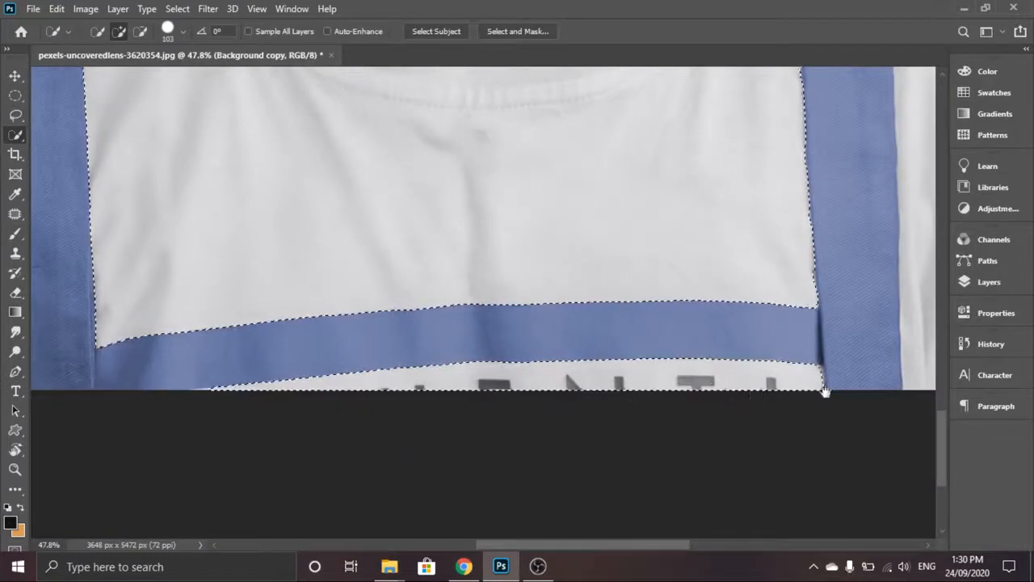
scroll(312, 464, "up", 7)
key("bracketleft")
key("bracketleft")
key("bracketleft")
key("bracketleft")
key("bracketleft")
key("bracketleft")
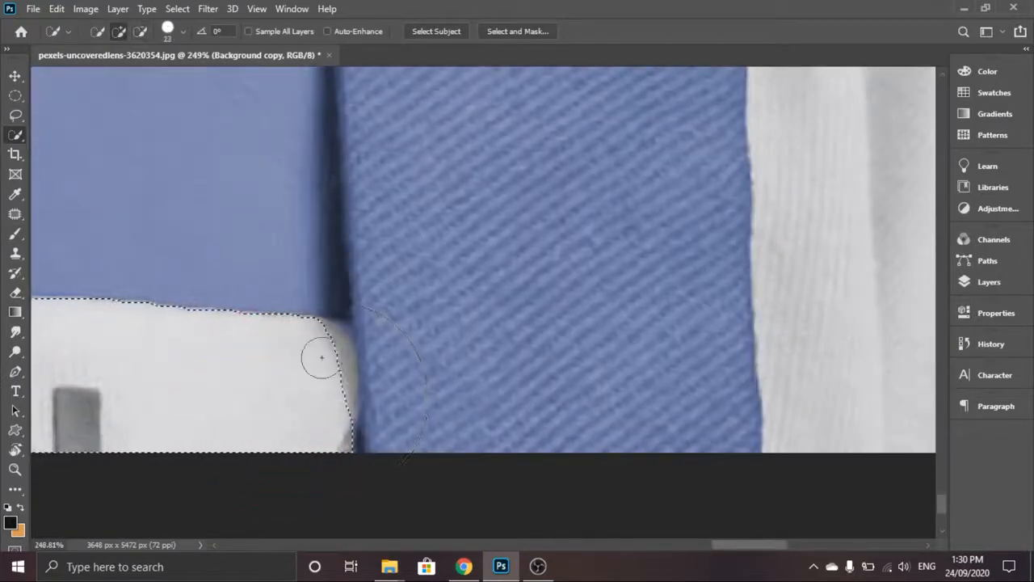
left_click_drag(322, 357, 324, 393)
scroll(577, 395, "down", 10)
- Extend the shirt selection over the collar and its dark inner tip beside the neck, refining the boundary along the skin
left_click_drag(568, 348, 588, 354)
scroll(501, 176, "up", 5)
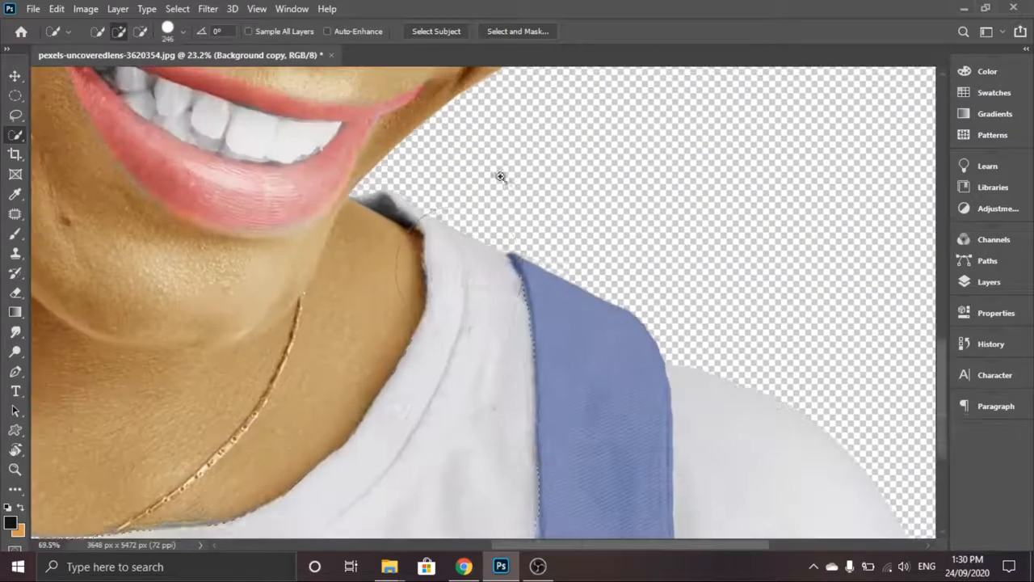
mouse_move(465, 258)
left_mouse_down()
mouse_move(427, 258)
mouse_move(455, 271)
mouse_move(438, 217)
mouse_move(397, 250)
mouse_move(424, 197)
mouse_move(380, 175)
left_mouse_up()
scroll(375, 173, "up", 5)
mouse_move(386, 233)
left_mouse_down()
mouse_move(325, 242)
mouse_move(342, 247)
mouse_move(322, 259)
left_mouse_up()
left_click_drag(321, 258, 302, 256)
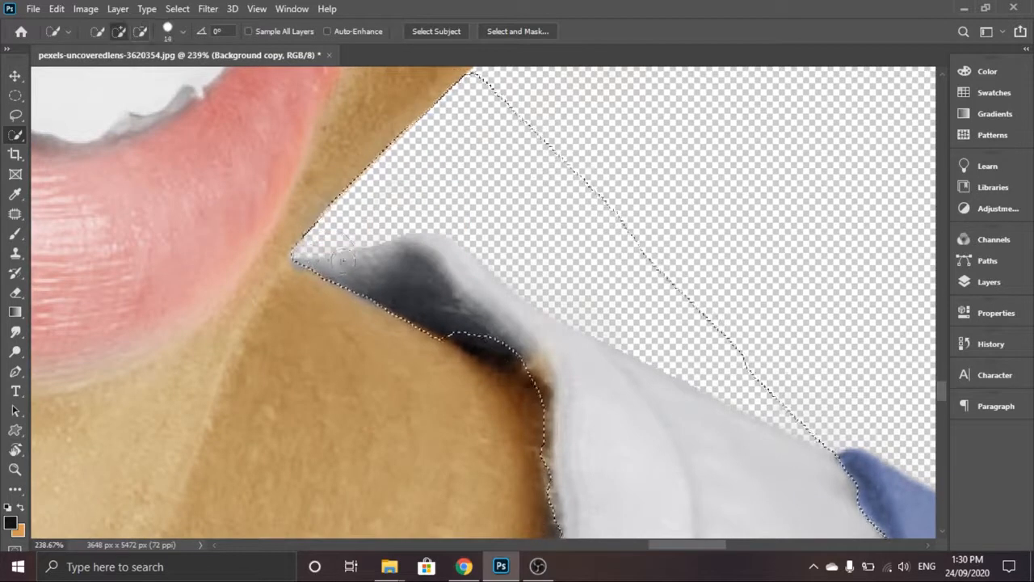
scroll(343, 258, "down", 5)
scroll(400, 266, "up", 5)
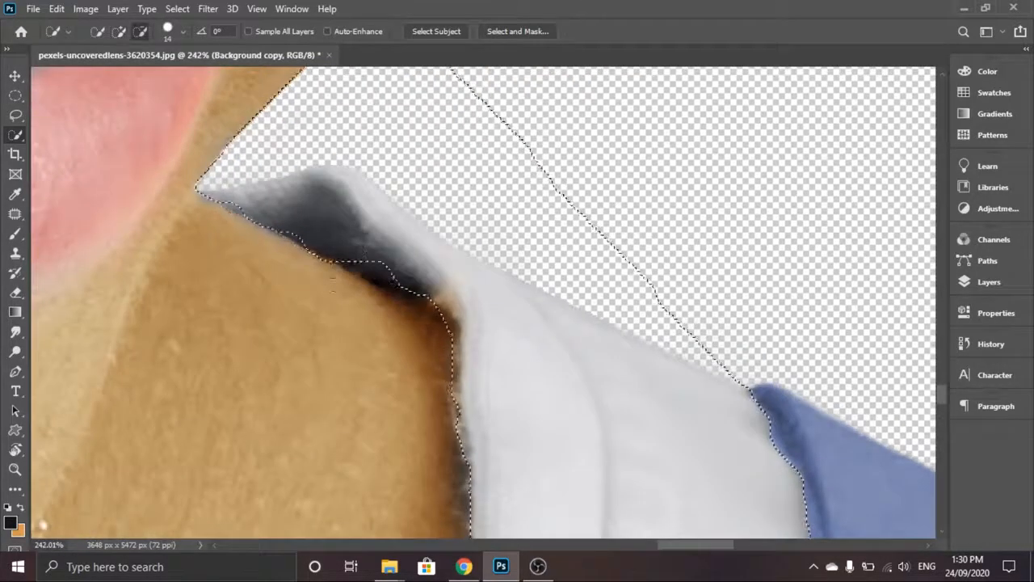
scroll(456, 254, "down", 5)
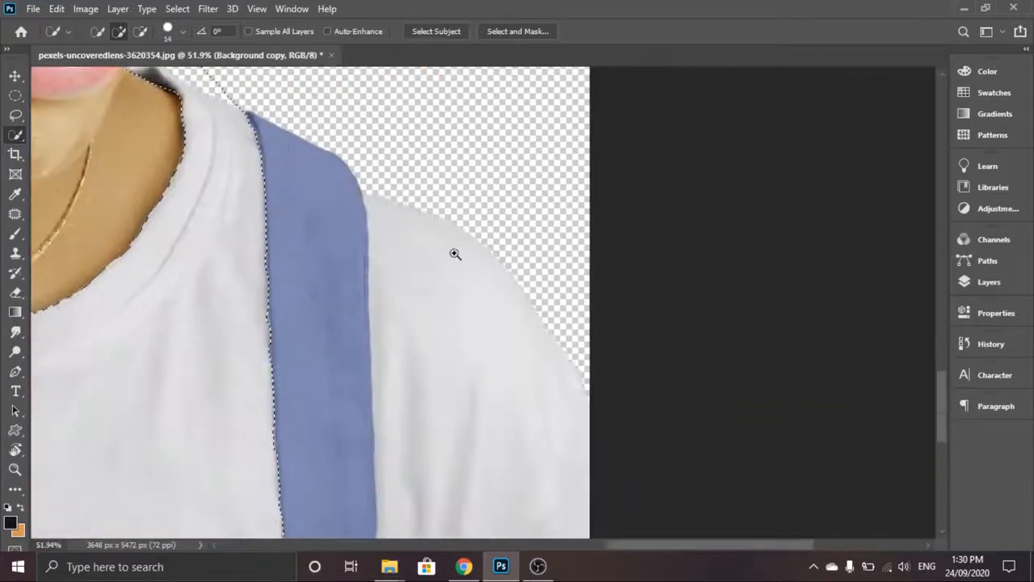
- Add the remaining sleeve outside the other blue strap to the shirt selection, down to the lower edge of the image
mouse_move(457, 296)
left_mouse_down()
mouse_move(495, 296)
mouse_move(464, 324)
left_mouse_up()
left_click_drag(520, 425, 672, 185)
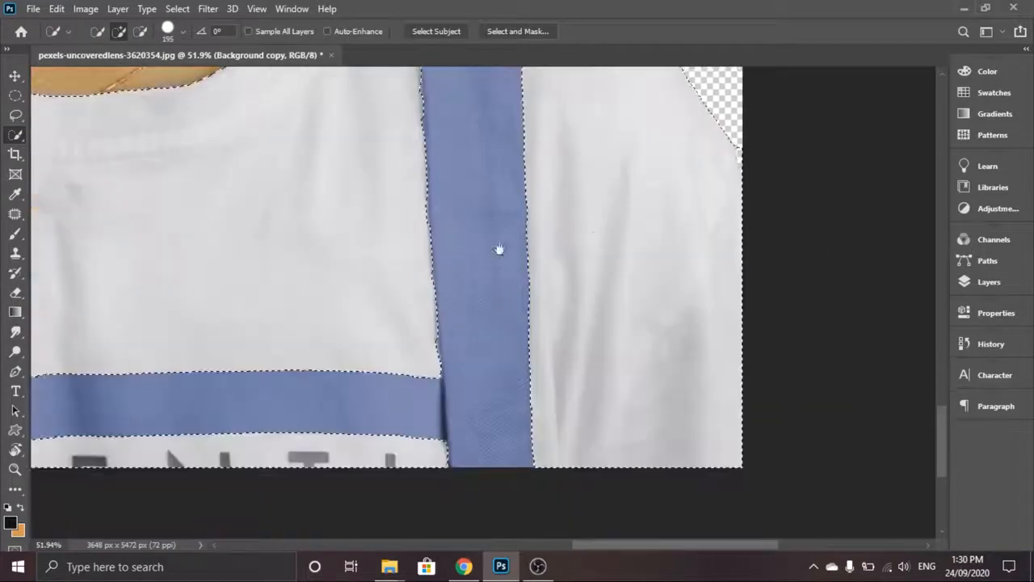
left_click_drag(499, 249, 696, 394)
- Add a Hue/Saturation adjustment layer limited to the selected shirt, with Colorize enabled
scroll(696, 393, "down", 4)
left_click(989, 282)
left_click(864, 522)
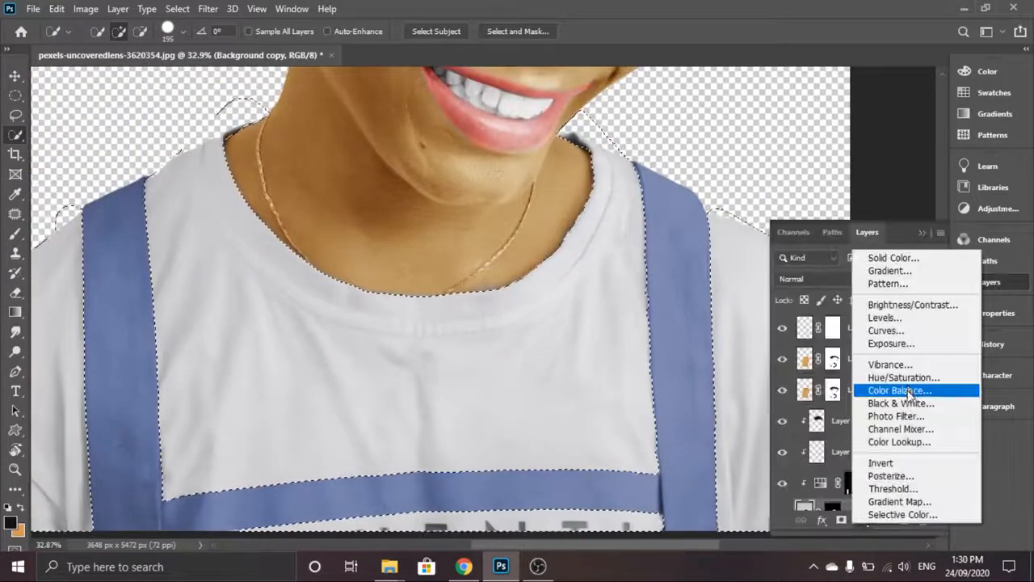
left_click(904, 377)
left_click(840, 460)
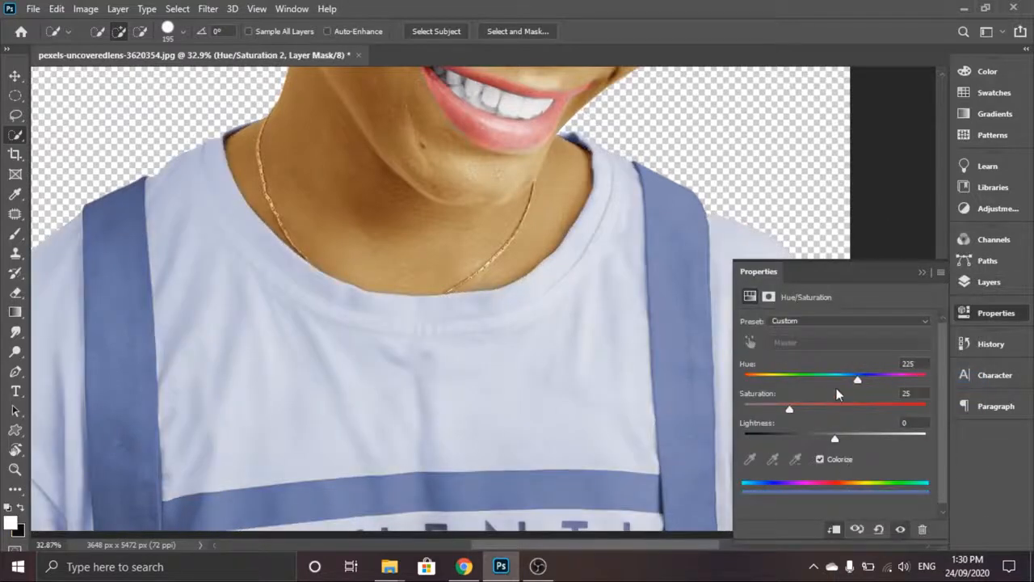
- Tint the shirt green with hue 140, saturation 41 and lightness -10
left_click_drag(858, 379, 744, 379)
left_click_drag(790, 409, 819, 408)
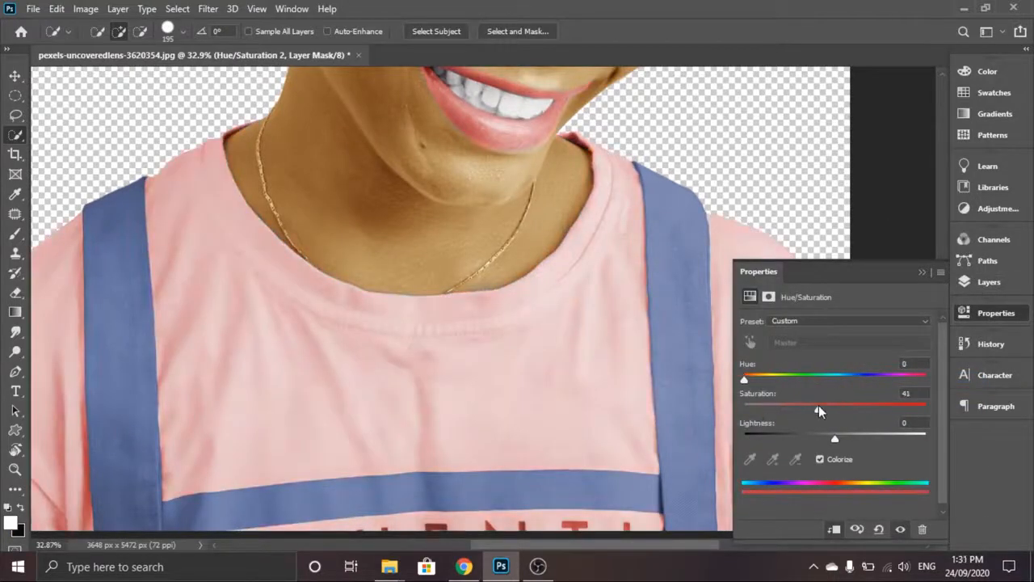
left_click_drag(744, 379, 815, 380)
left_click_drag(489, 312, 500, 388)
left_click_drag(473, 441, 511, 355)
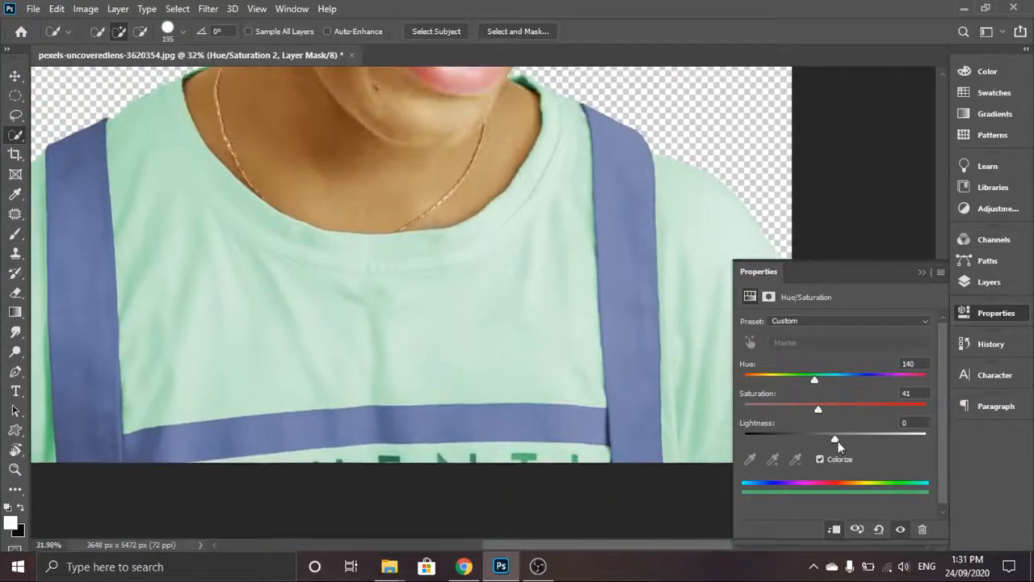
mouse_move(837, 442)
left_mouse_down()
mouse_move(792, 434)
mouse_move(860, 436)
mouse_move(826, 437)
left_mouse_up()
scroll(591, 375, "up", 1)
scroll(591, 374, "down", 3)
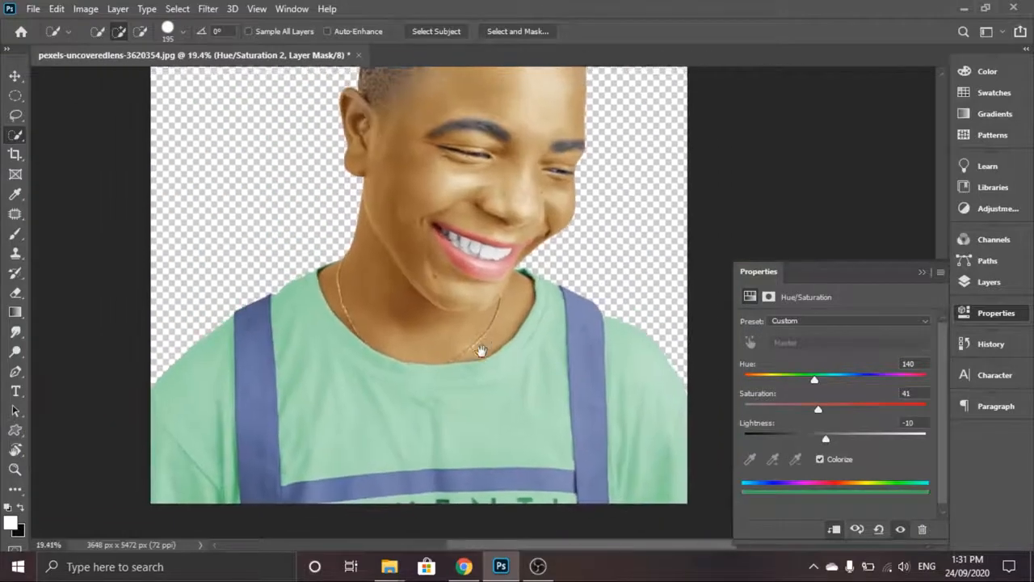
left_click_drag(481, 351, 467, 347)
- Try the Darker Color blend mode with 45% fill on the lip colour layer, Layer 2
key("v")
left_click(990, 280)
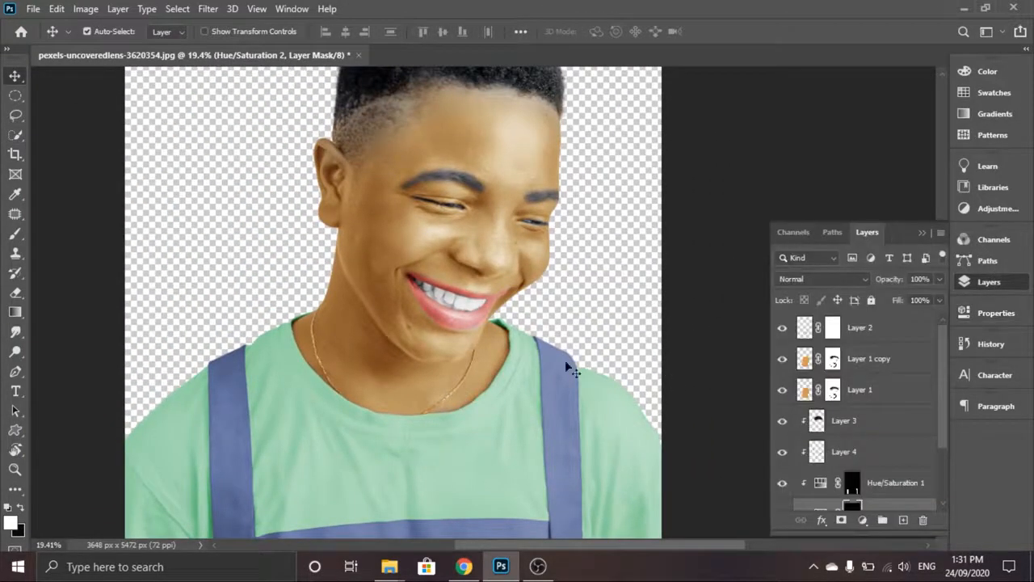
left_click(851, 327)
left_click(825, 279)
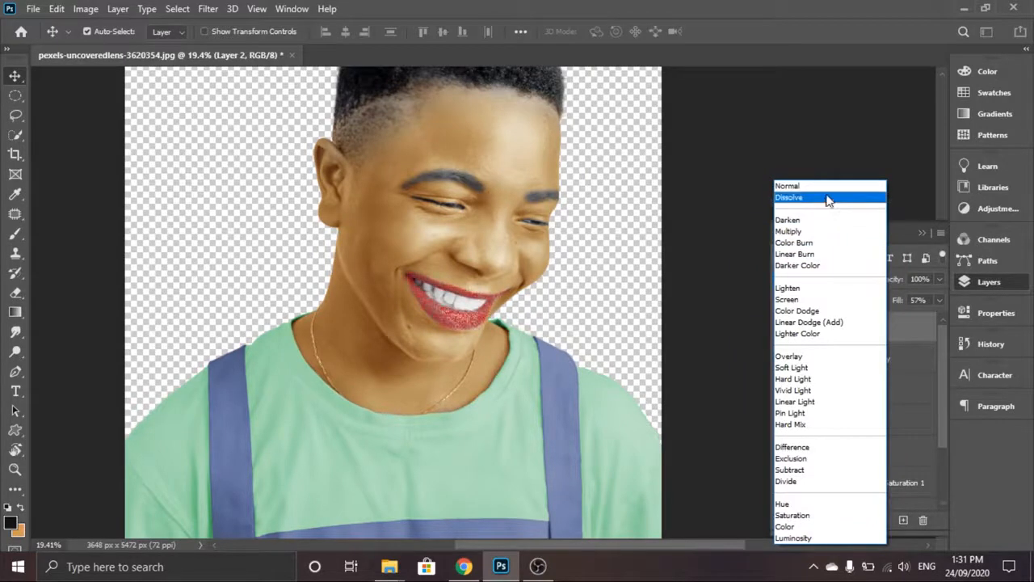
left_click(826, 266)
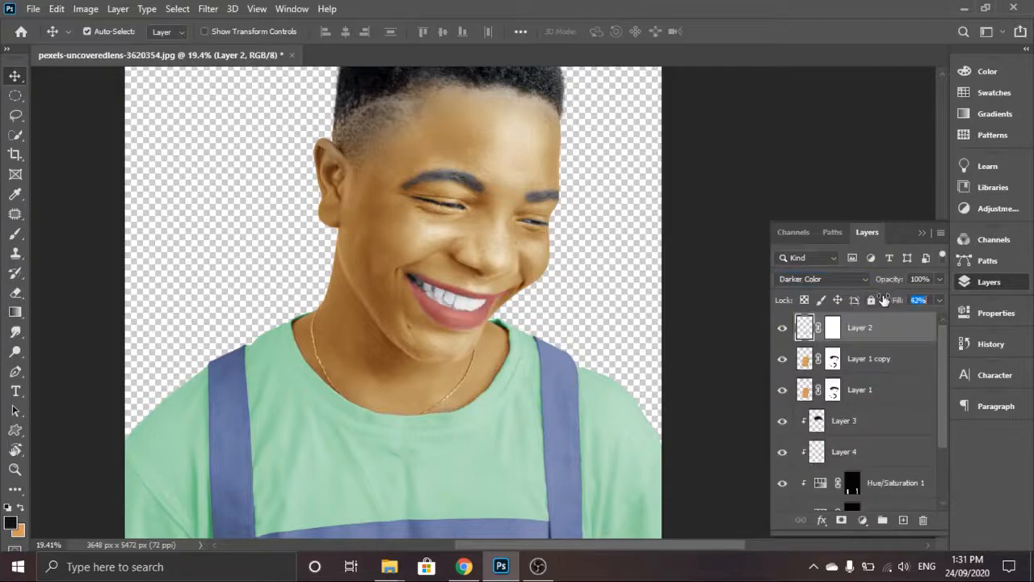
left_click_drag(467, 341, 577, 374)
left_click_drag(254, 286, 304, 271)
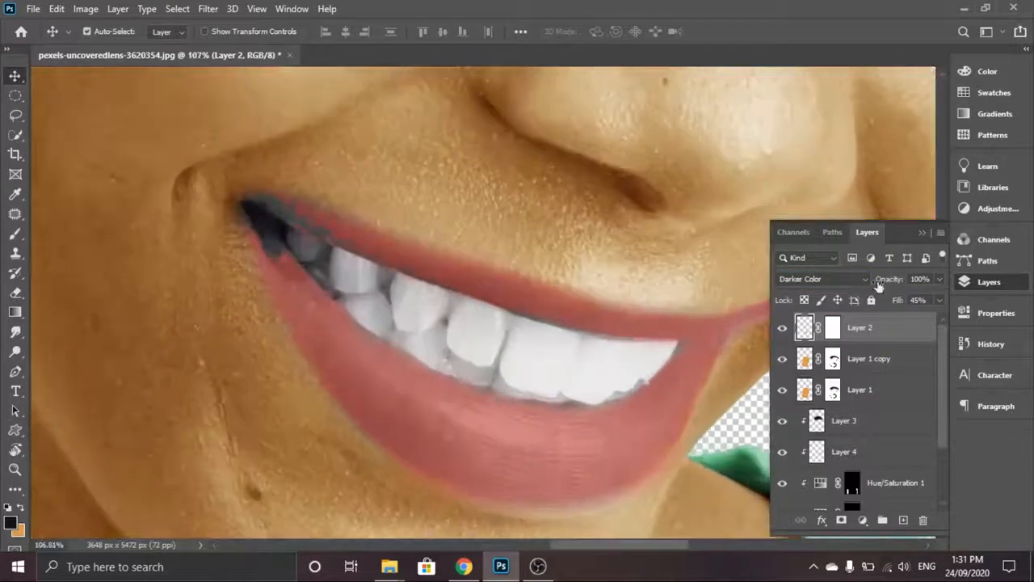
- Set the lip colour layer to the Linear Light blend mode and adjust its fill to soften the red
left_click(860, 279)
left_click(845, 402)
scroll(447, 273, "down", 3)
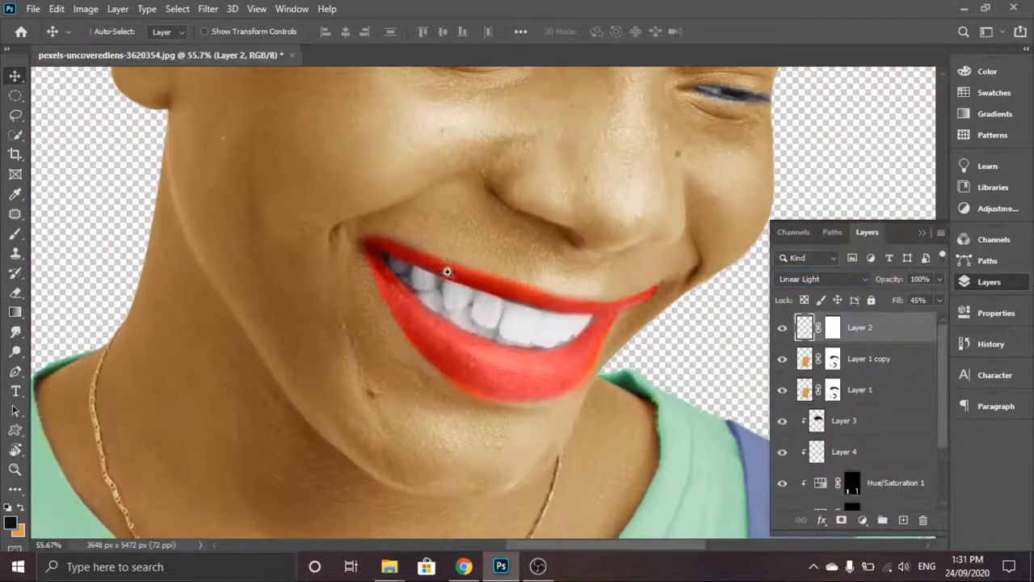
left_click_drag(898, 301, 884, 301)
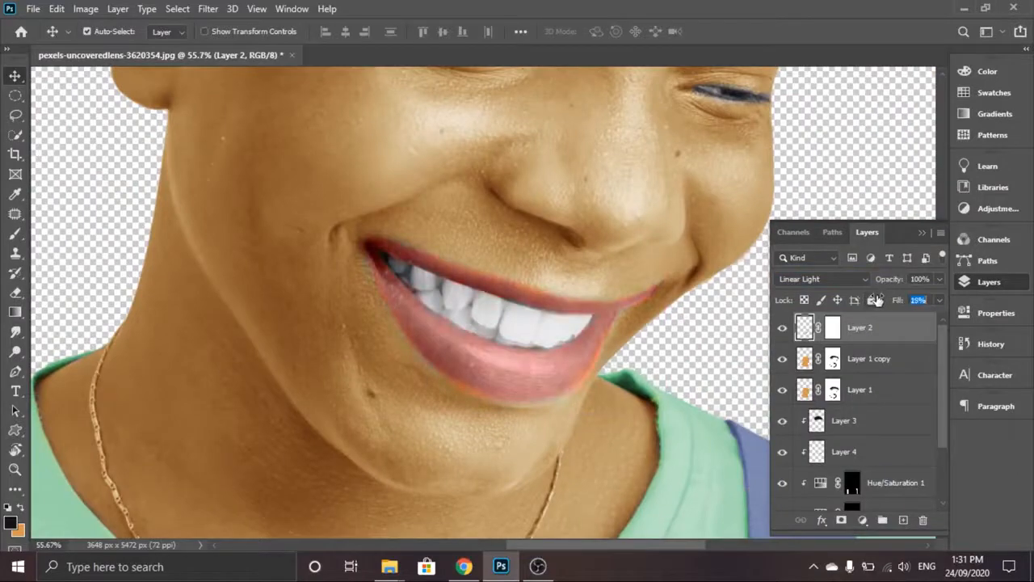
left_click_drag(700, 292, 625, 286)
left_click_drag(553, 238, 490, 292)
left_click_drag(496, 186, 568, 186)
left_click_drag(535, 293, 385, 260)
key("ctrl+z")
left_click_drag(587, 297, 154, 260)
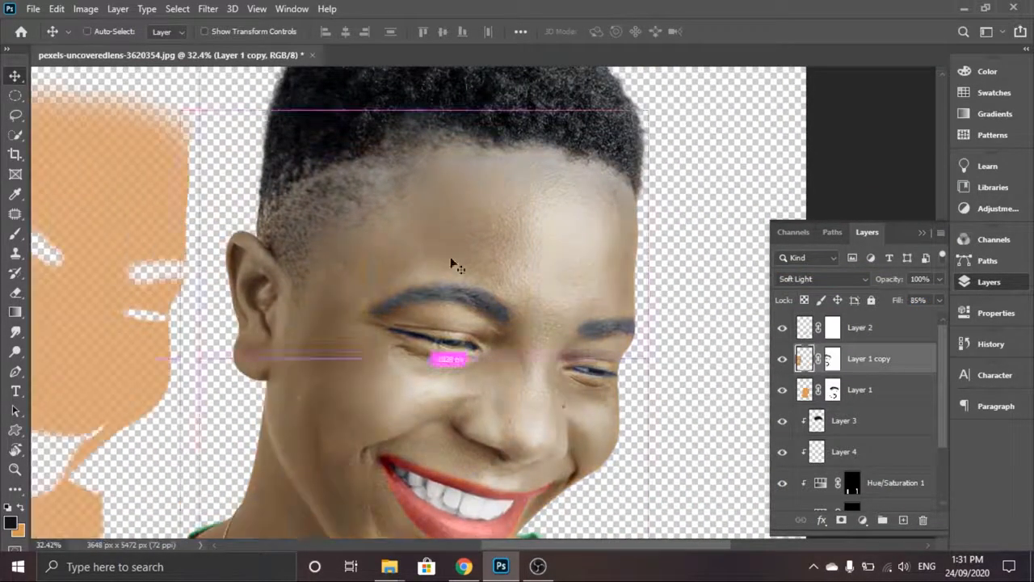
key("ctrl+z")
- Set the fill of both skin tint layers, Layer 1 copy and Layer 1, to 61%, leaving only Layer 1 copy selected
left_click(802, 391, "shift")
left_click_drag(899, 301, 877, 301)
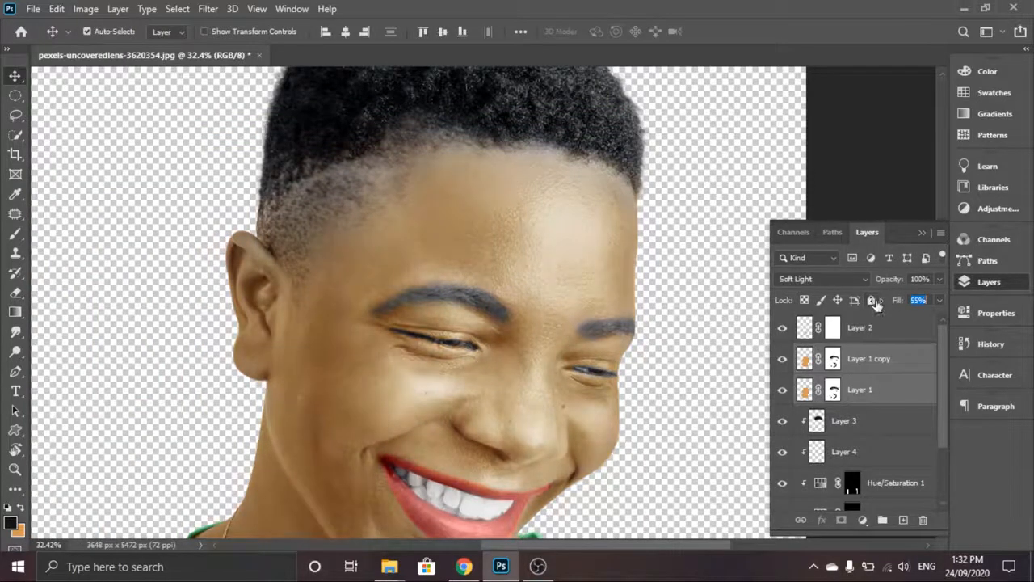
left_click_drag(675, 291, 591, 328)
left_click_drag(561, 291, 516, 275)
left_click_drag(497, 134, 518, 129)
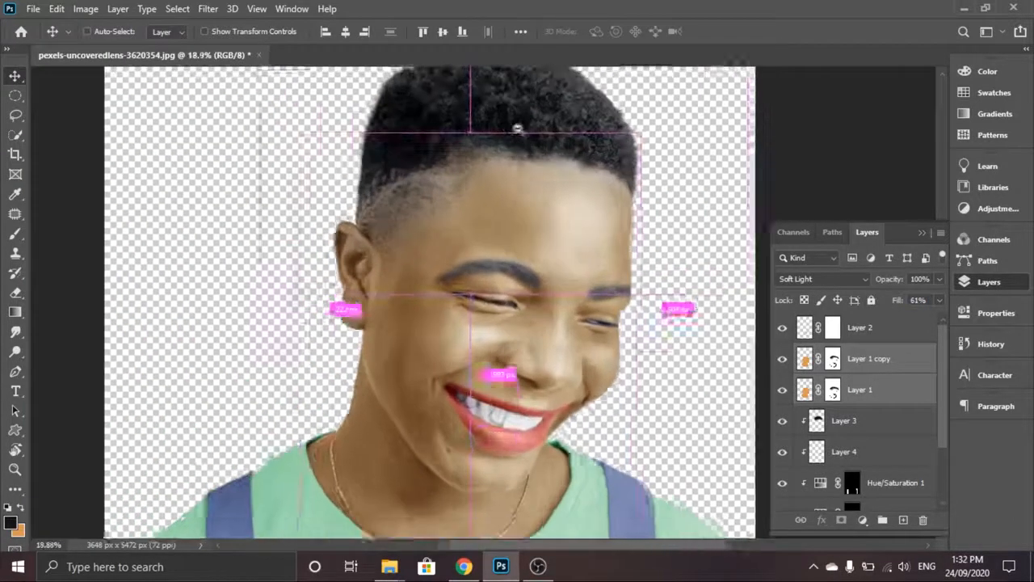
left_click_drag(404, 208, 437, 207)
left_click_drag(599, 173, 576, 173)
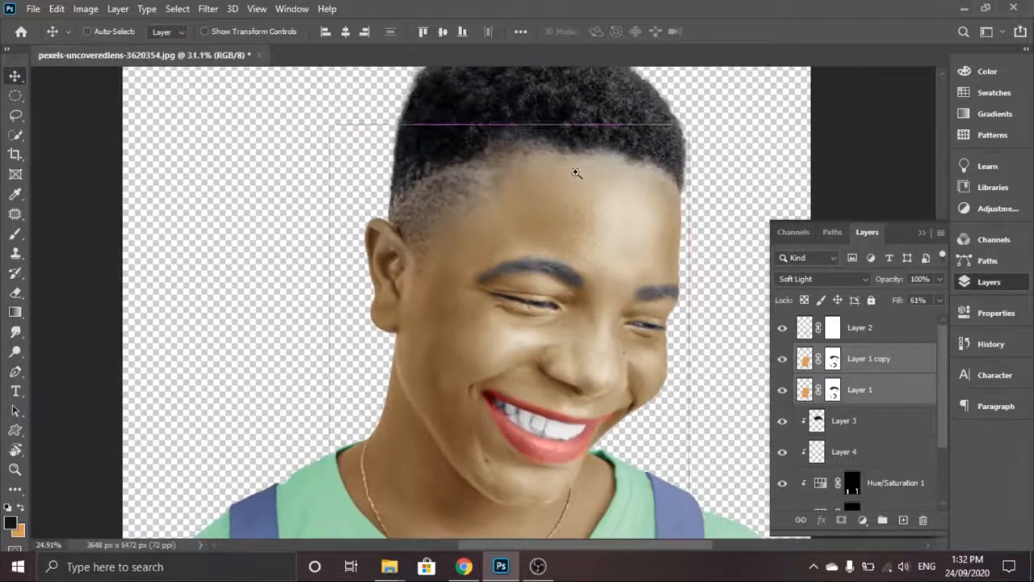
left_click(877, 361)
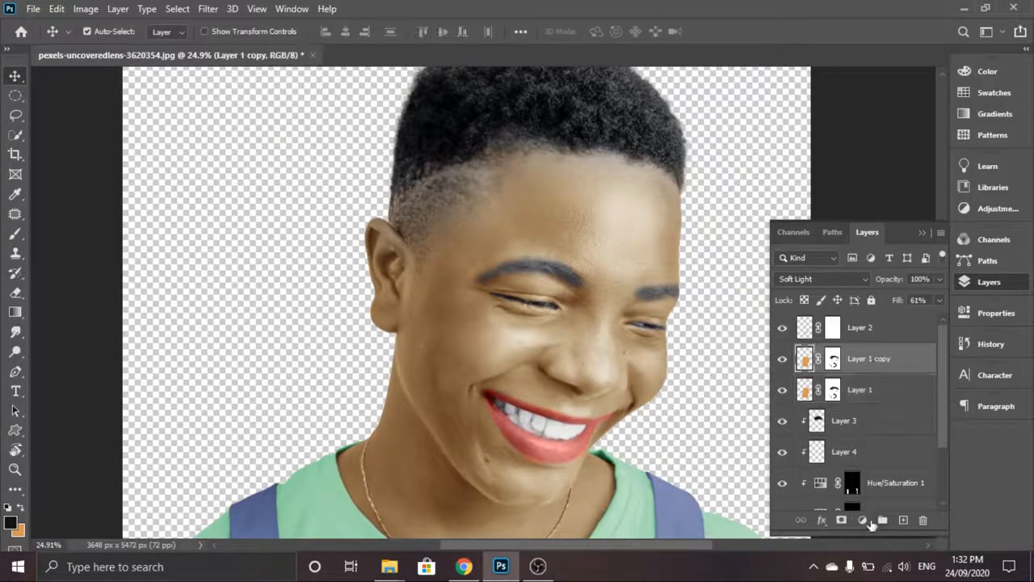
left_click(862, 519)
left_click(875, 247)
left_click(997, 313)
left_click(990, 282)
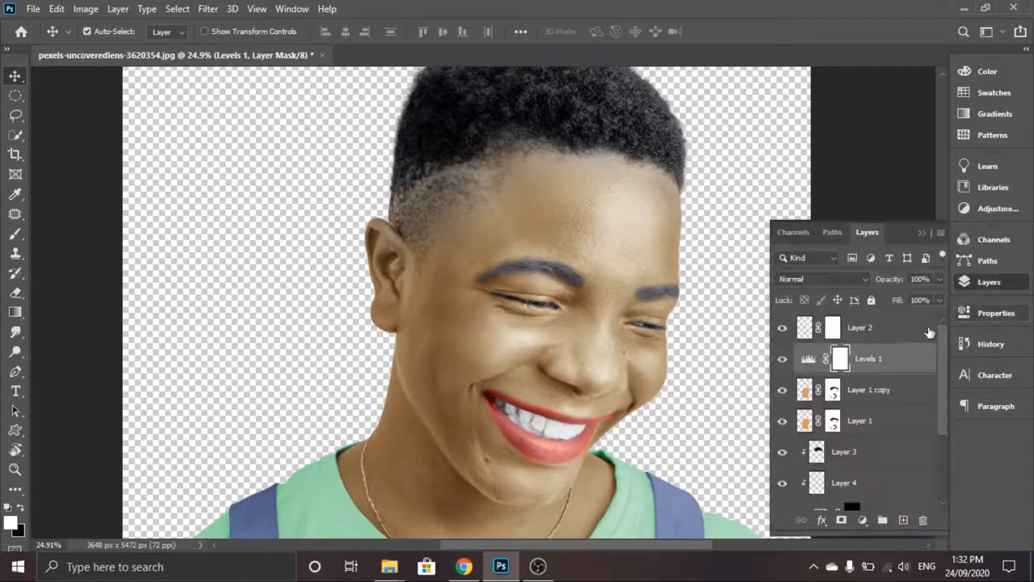
key("ctrl+z")
- Add a Curves adjustment layer above Layer 1 copy and shape an S-curve with lowered shadows and raised highlights
left_click(862, 521)
left_click(907, 327)
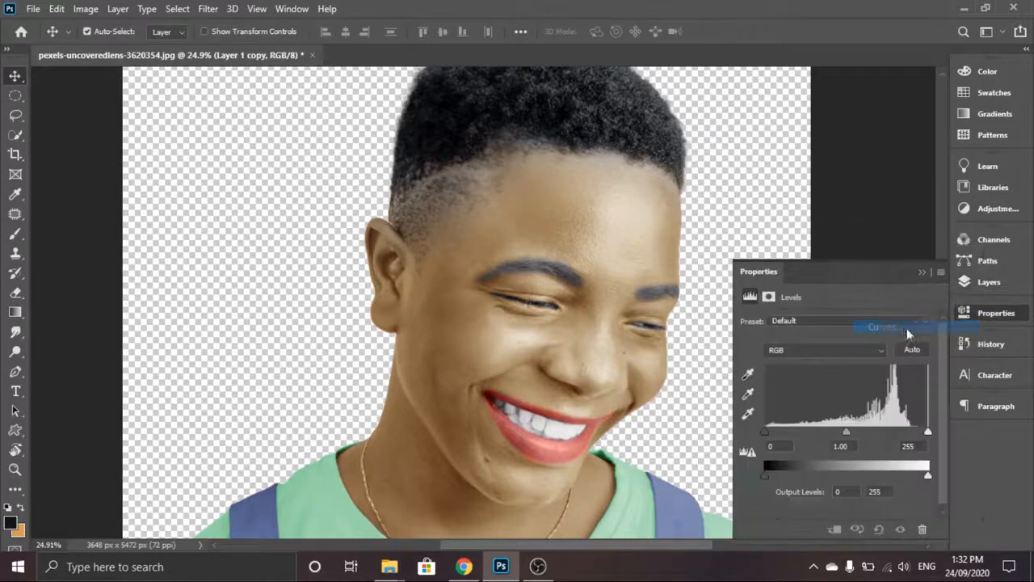
left_click(879, 396)
left_click_drag(816, 463, 818, 466)
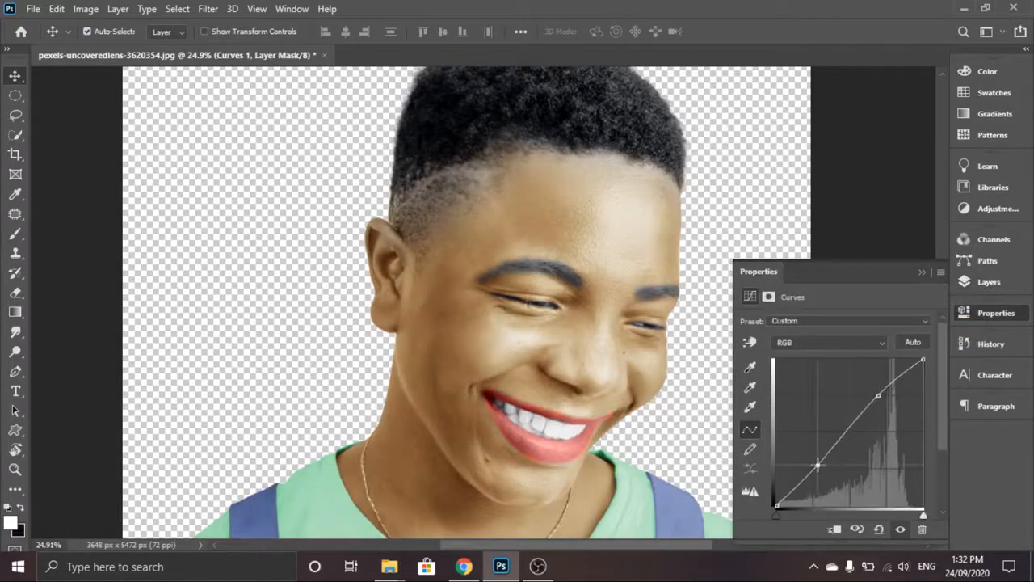
left_click_drag(877, 394, 873, 392)
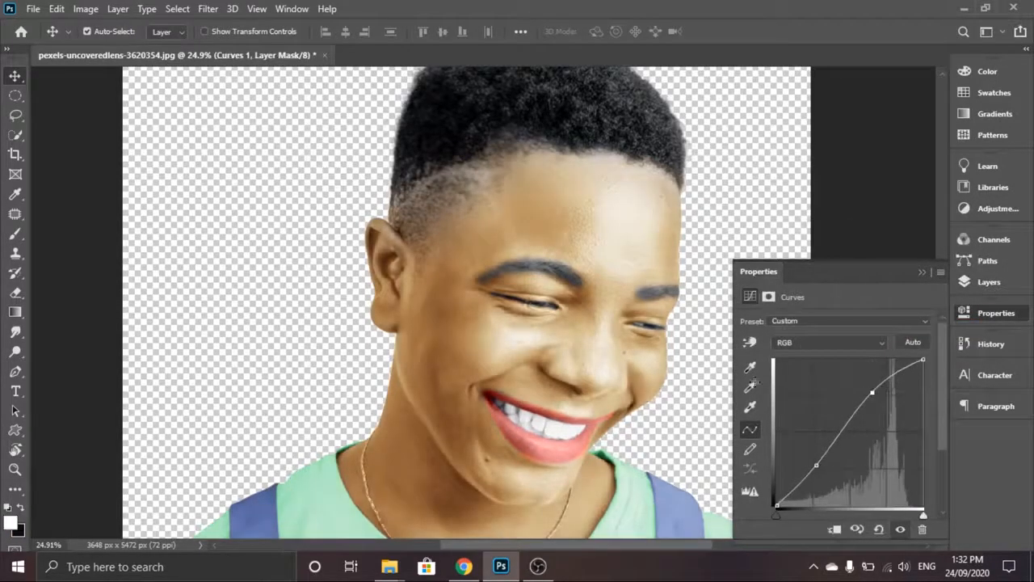
scroll(483, 314, "down", 5)
- Compare the portrait with the Curves layer hidden and shown, and examine its curve and the face
left_click(986, 315)
left_click(986, 314)
left_click(985, 283)
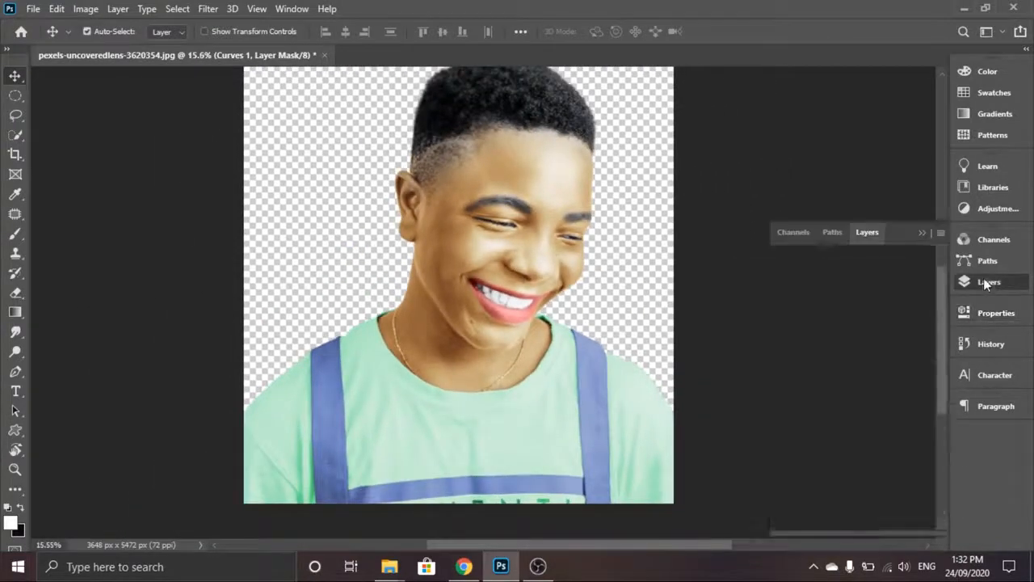
left_click(784, 360)
left_click(785, 361)
left_click_drag(525, 182, 602, 300)
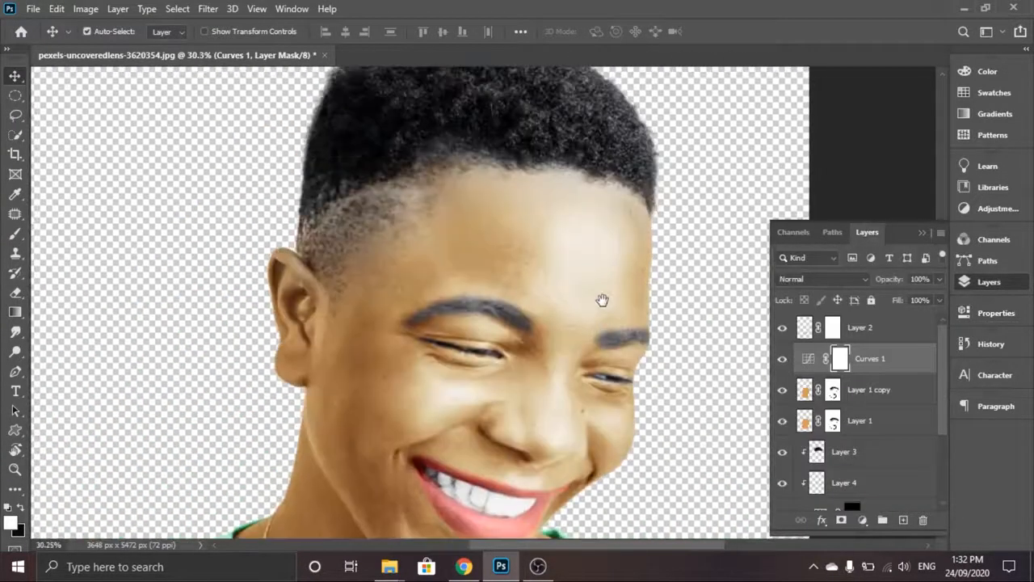
double_click(806, 359)
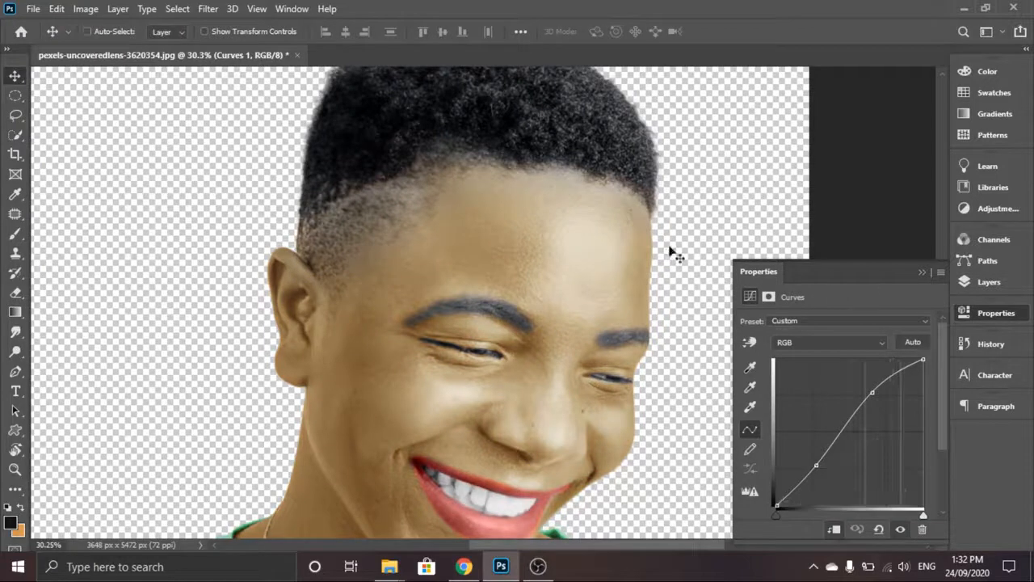
left_click(923, 273)
left_click_drag(621, 210, 578, 181)
left_click_drag(600, 365, 533, 267)
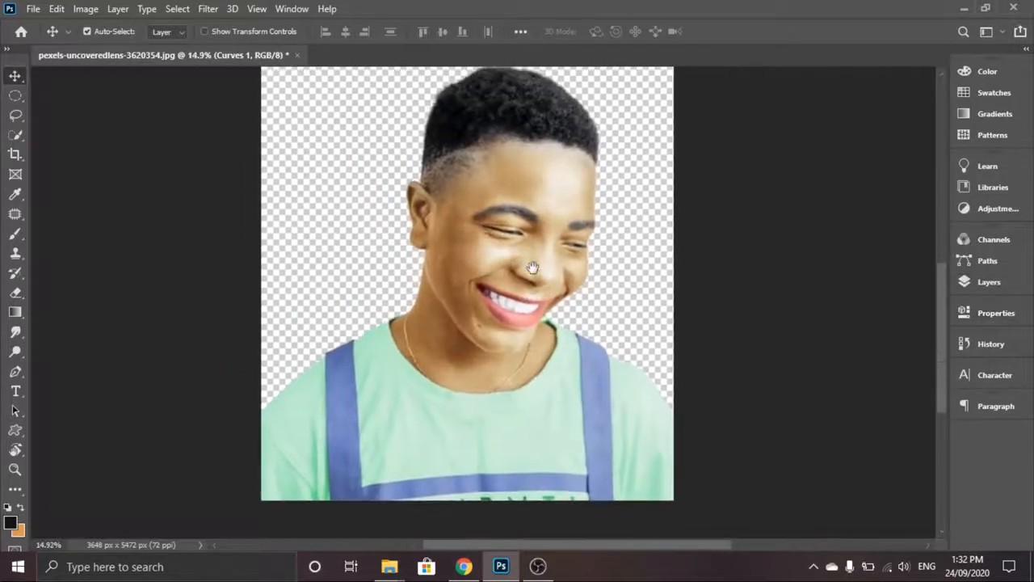
scroll(520, 179, "up", 1)
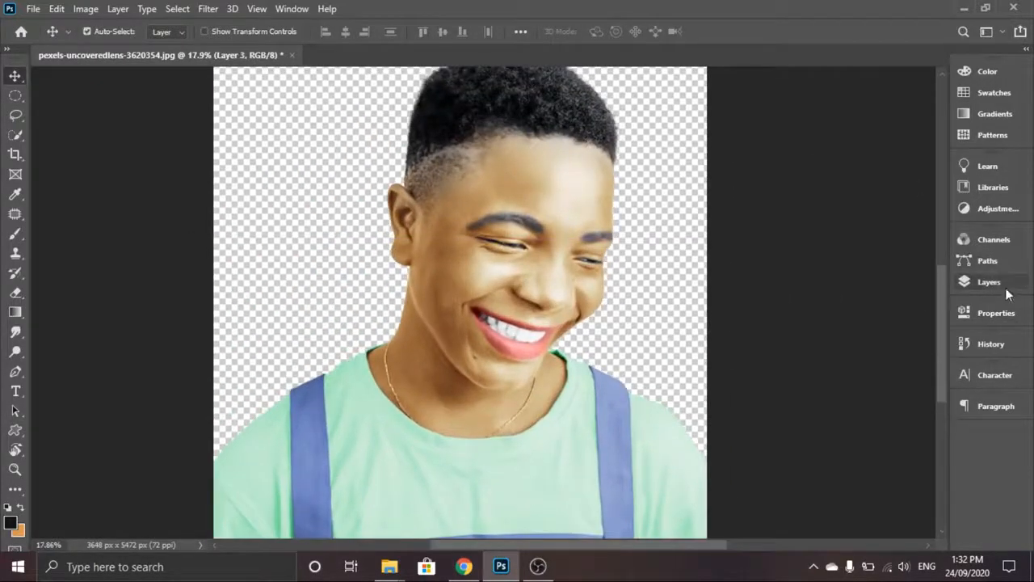
- Rotate the light-effects background image 90 degrees, scale it to 652.57% and position it to cover the canvas behind the portrait
left_click(989, 282)
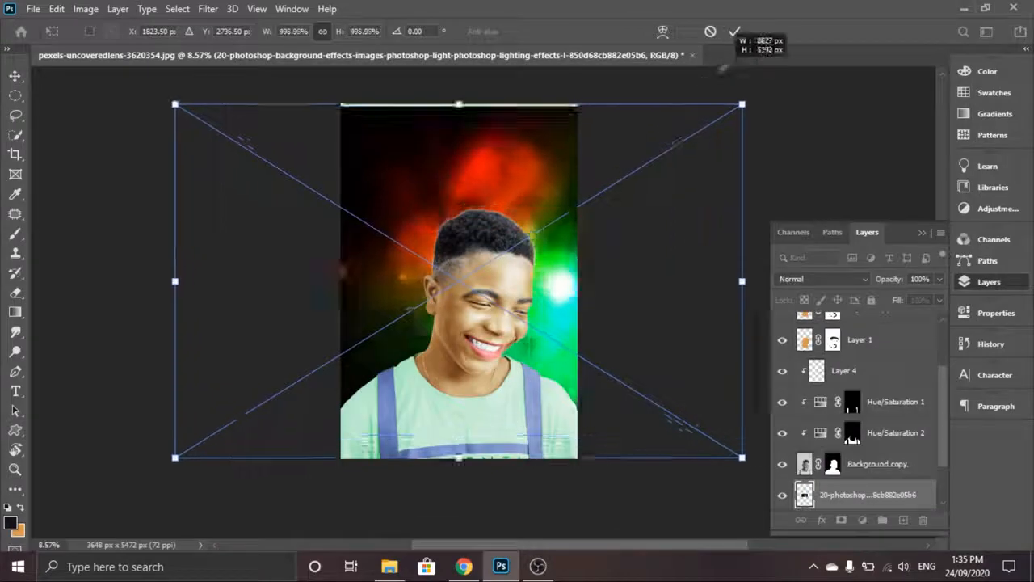
scroll(663, 323, "up", 5)
left_click_drag(463, 518, 451, 309)
scroll(450, 309, "down", 1)
left_click_drag(716, 128, 506, 454)
left_click_drag(472, 168, 477, 50)
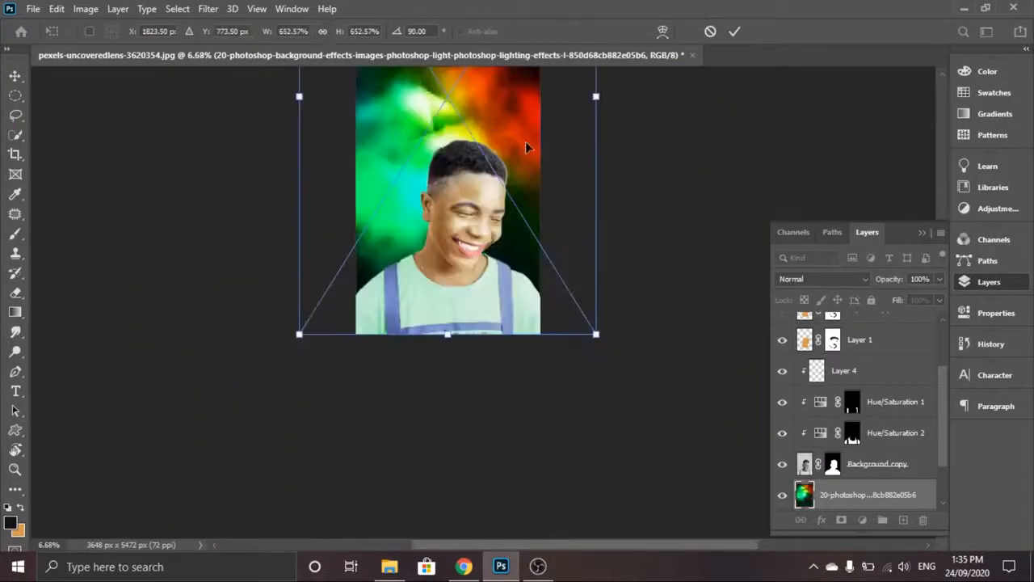
key("Return")
- Finish positioning the light-effects background image behind the portrait and apply a Gaussian Blur to it
left_click_drag(467, 105, 491, 136)
left_click_drag(491, 136, 484, 205)
left_click(206, 8)
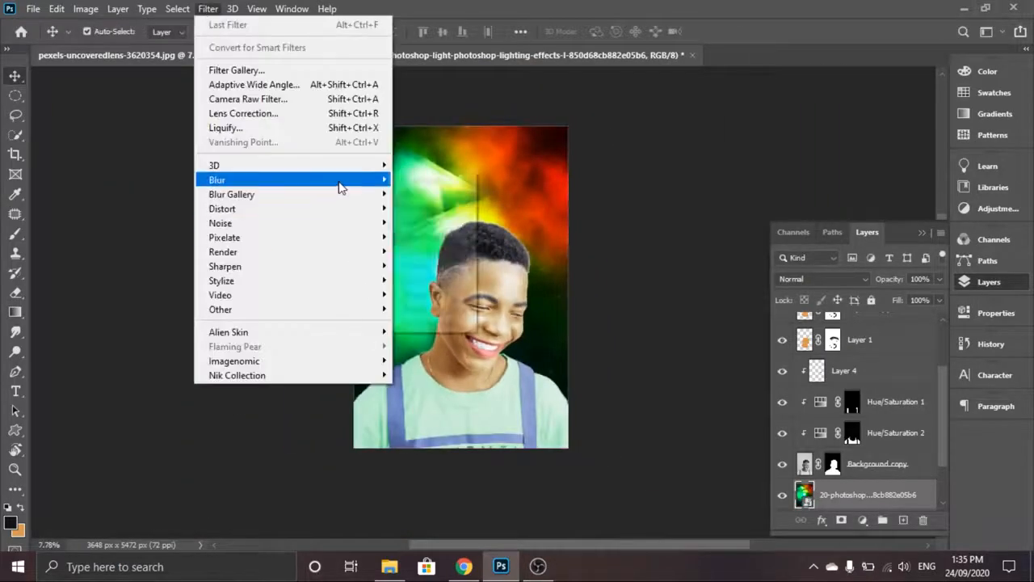
left_click(426, 236)
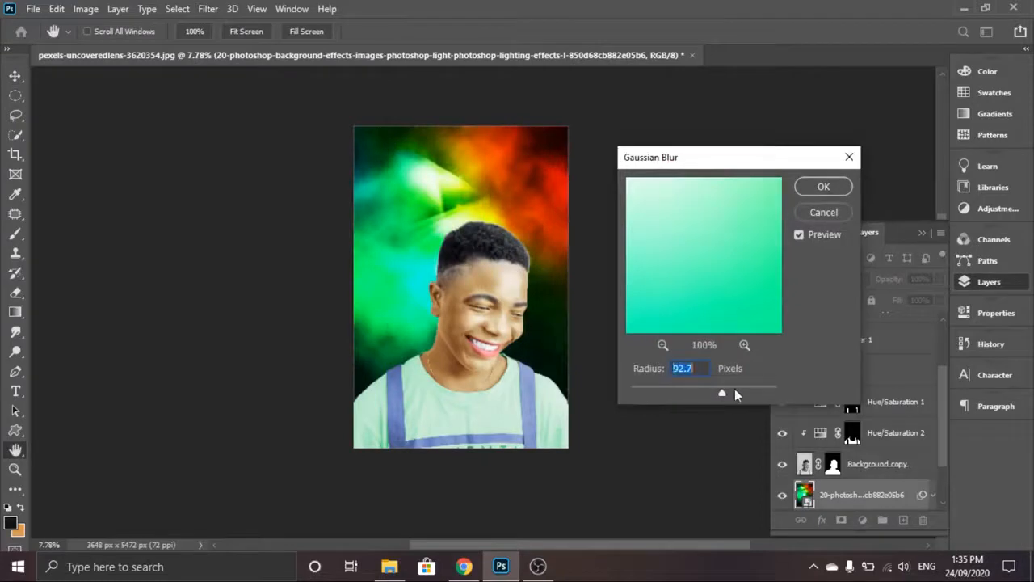
left_click_drag(736, 394, 690, 390)
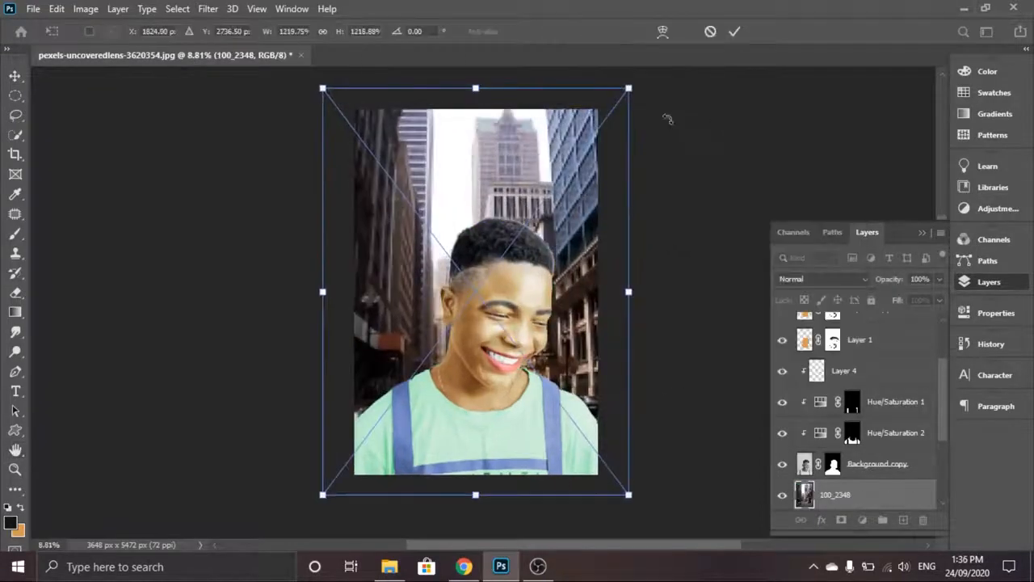
- Place the scaled 100_2348 city image behind the portrait and set its blend mode to Hard Light
key("Return")
left_click(822, 279)
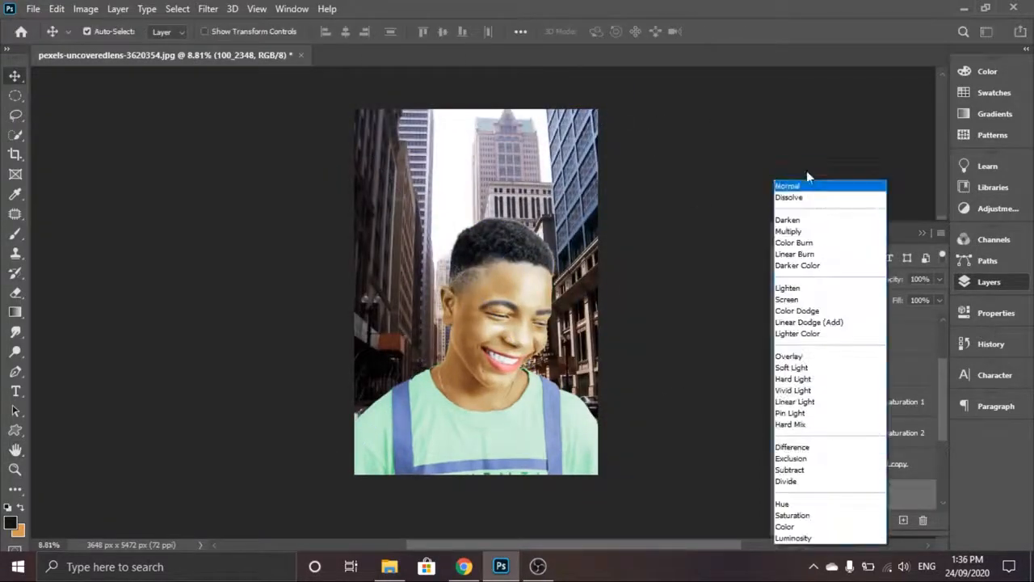
left_click(823, 379)
scroll(558, 115, "up", 3)
scroll(469, 248, "down", 4)
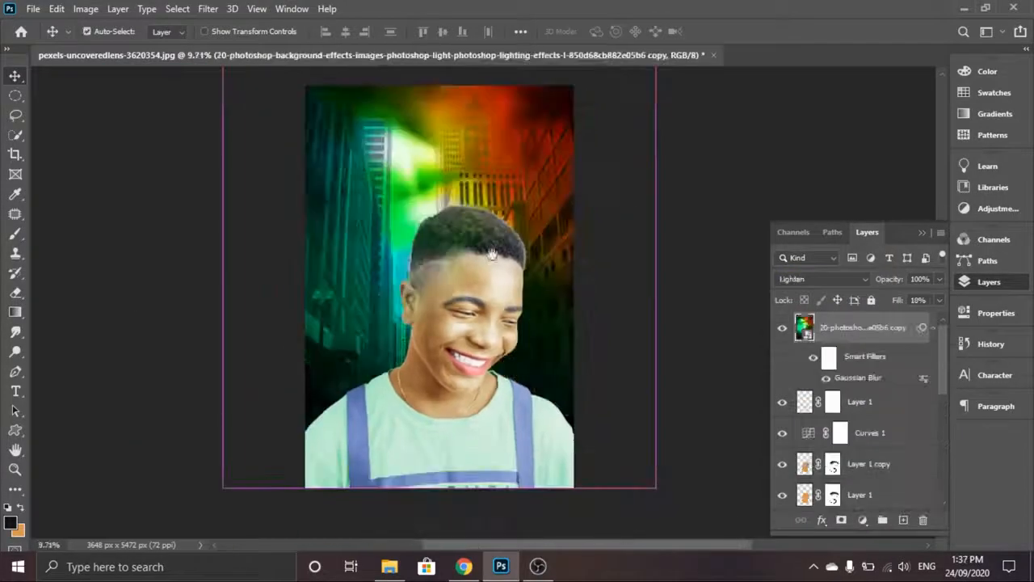
- Check the composite and the lips up close, and set the blend mode of Layer 2, the lip tint, to Color
left_click_drag(493, 254, 485, 230)
scroll(485, 251, "up", 5)
scroll(508, 270, "down", 5)
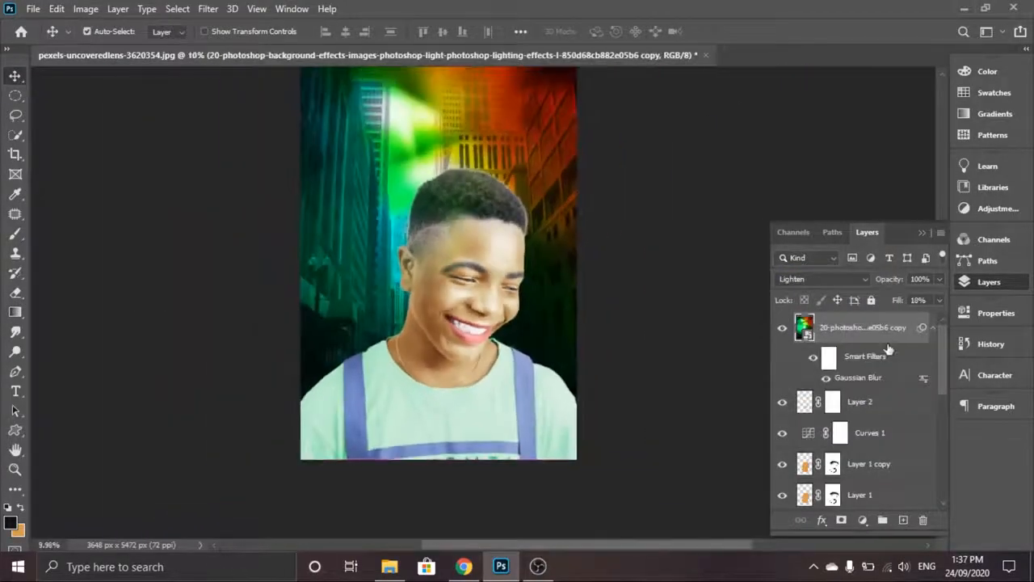
scroll(525, 365, "up", 5)
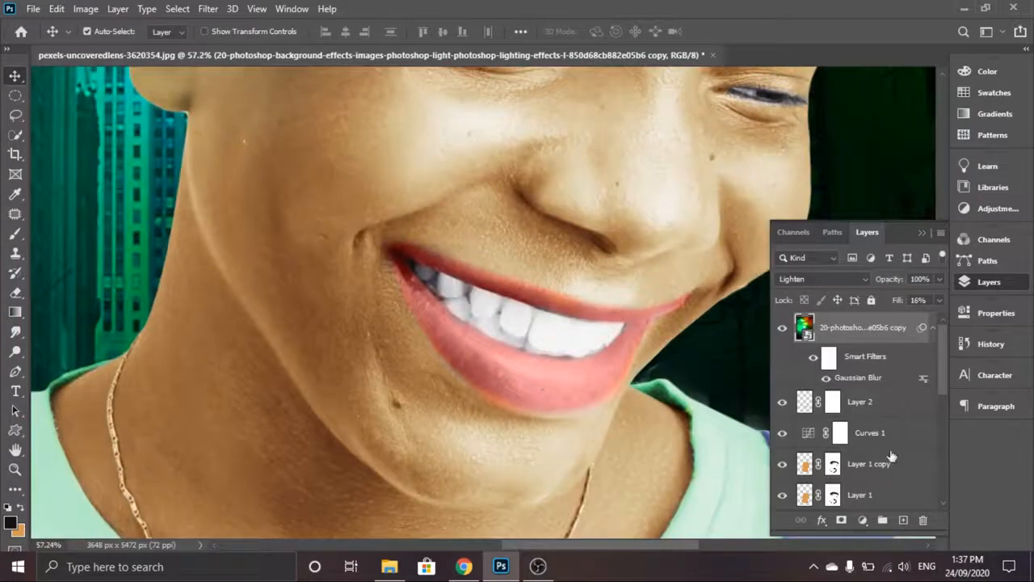
scroll(885, 453, "up", 3)
scroll(870, 444, "down", 5)
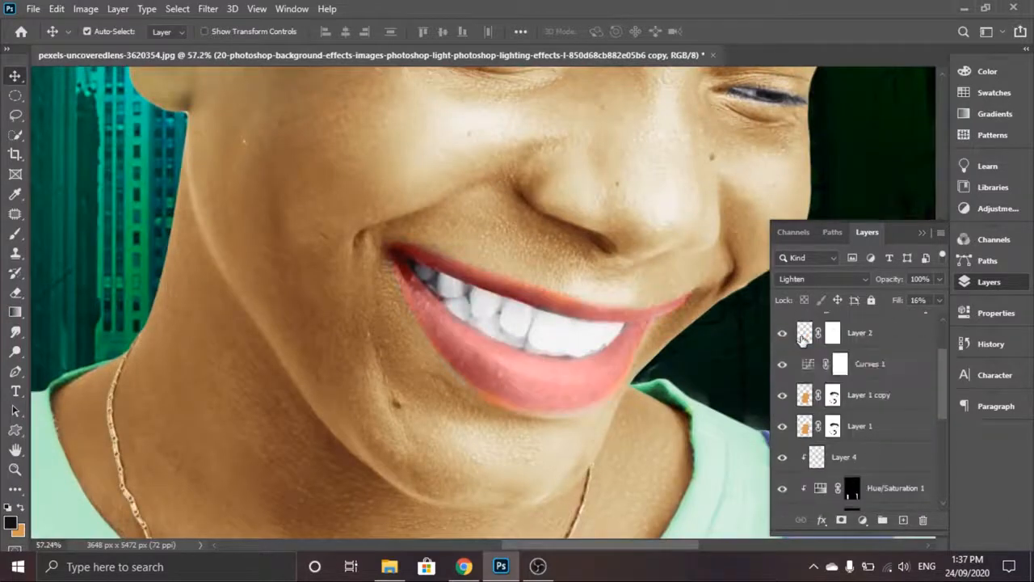
left_click(860, 332)
left_click(822, 279)
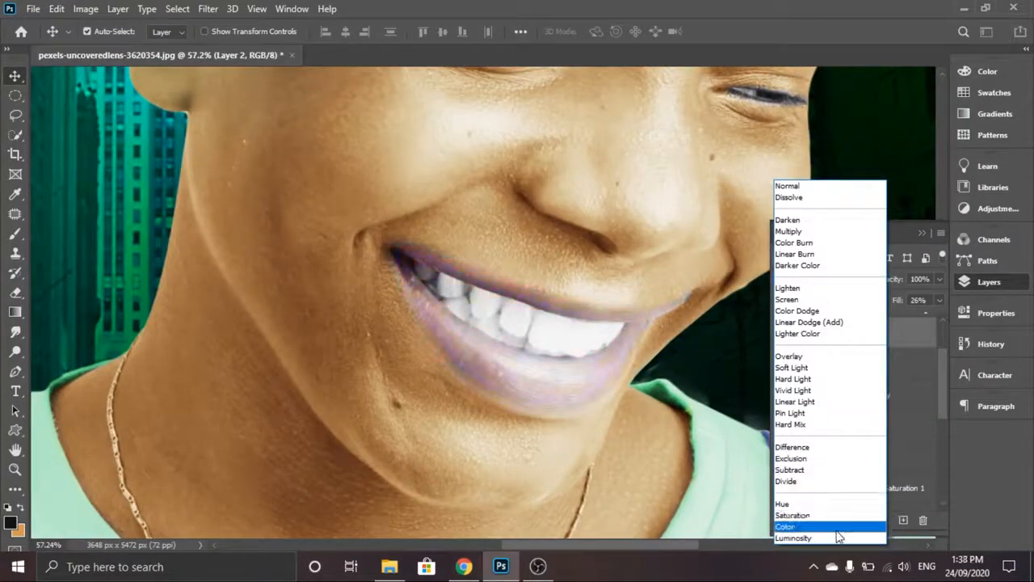
left_click(837, 535)
- Load the 2Strip.look 3D LUT in the Color Lookup 1 adjustment and browse on through the following looks
left_click(843, 324)
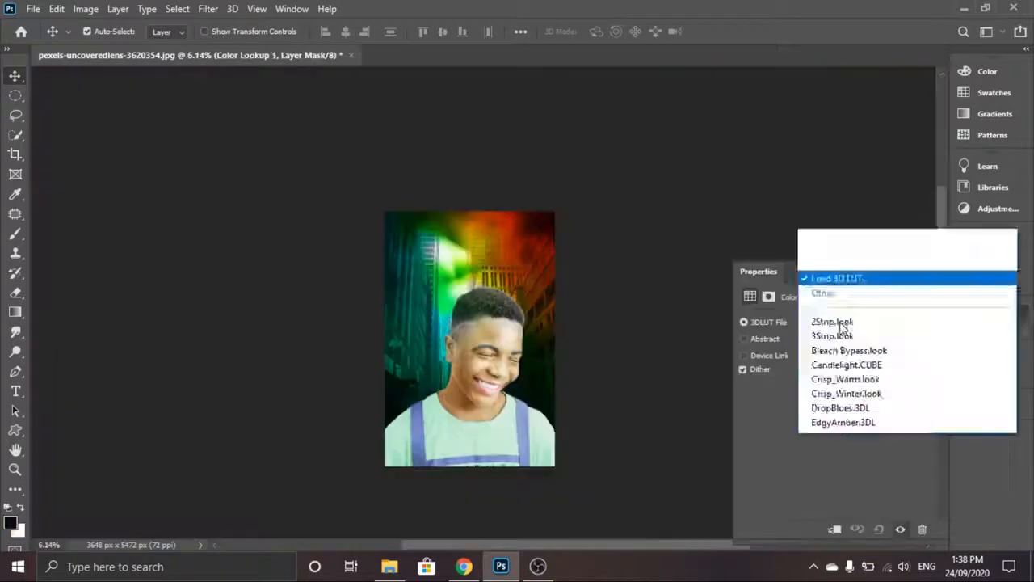
left_click(843, 326)
key("Escape")
left_click(843, 325)
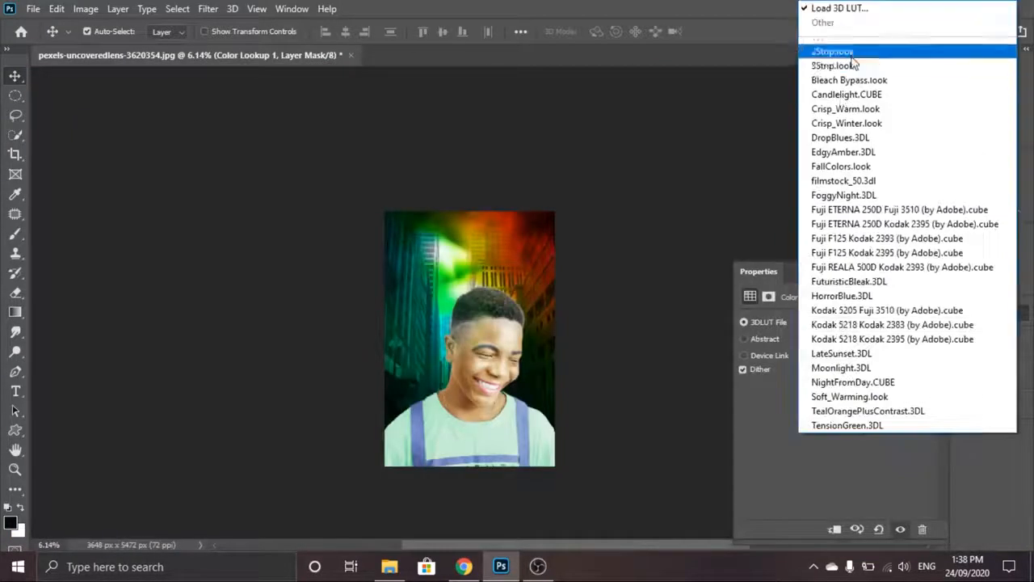
left_click(851, 57)
scroll(489, 307, "up", 3)
scroll(489, 307, "down", 1)
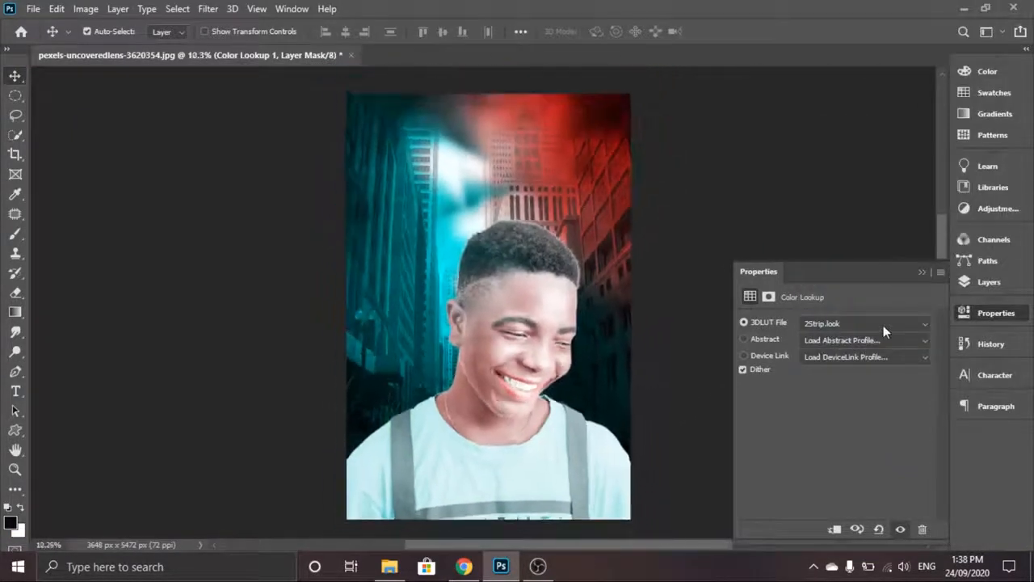
scroll(883, 327, "down", 1)
scroll(878, 325, "down", 1)
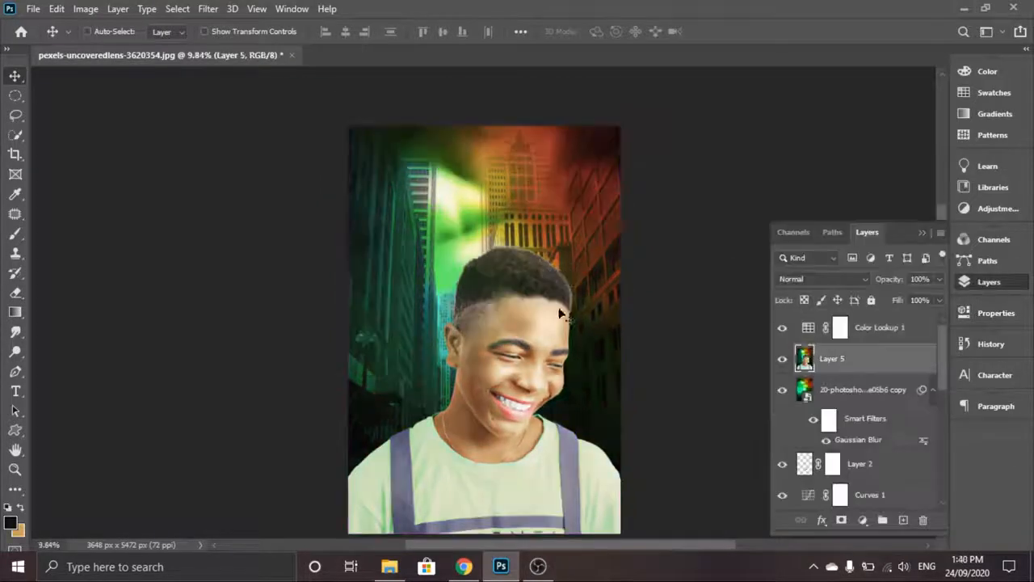
- Try to shift Layer 5 sideways on the canvas and undo the move
left_click_drag(554, 254, 472, 255)
key("ctrl+z")
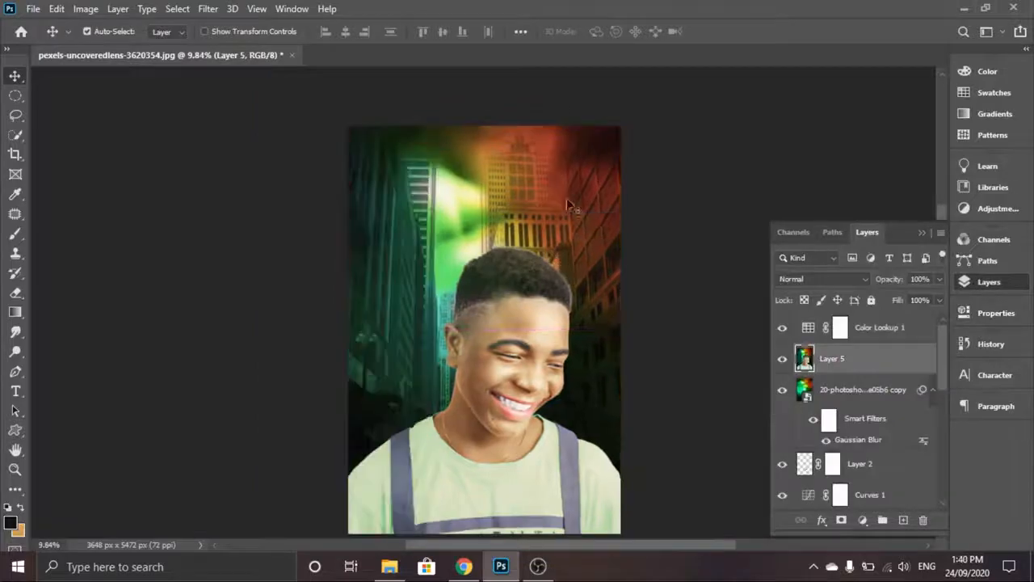